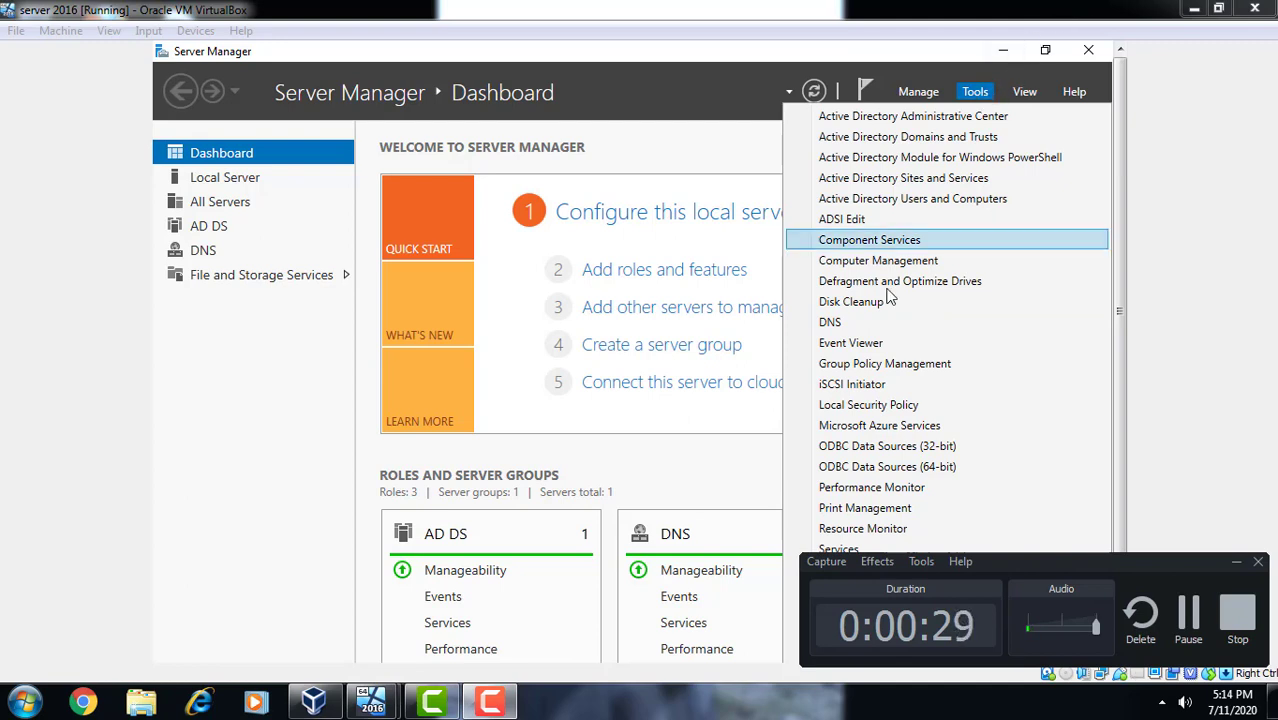
- Launch Group Policy Management from Server Manager's Tools menu
{"action": "left_click", "coordinate": [897, 366]}
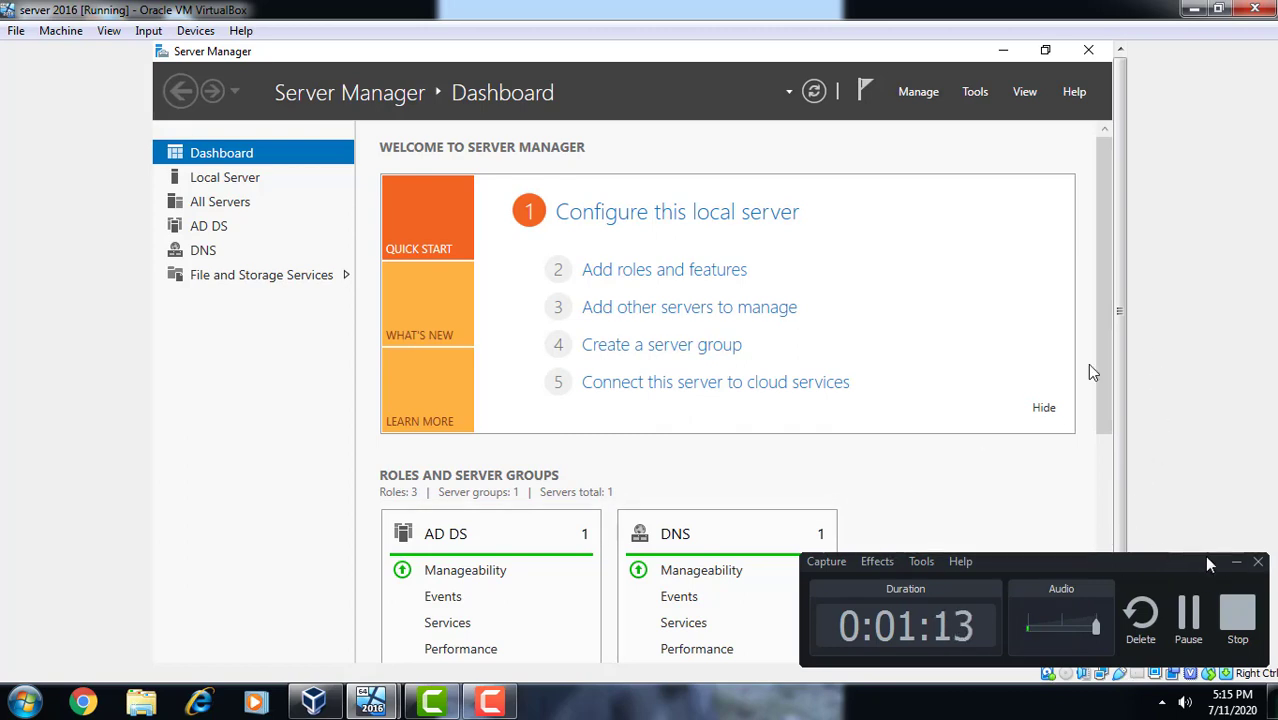
{"action": "left_click", "coordinate": [1237, 563]}
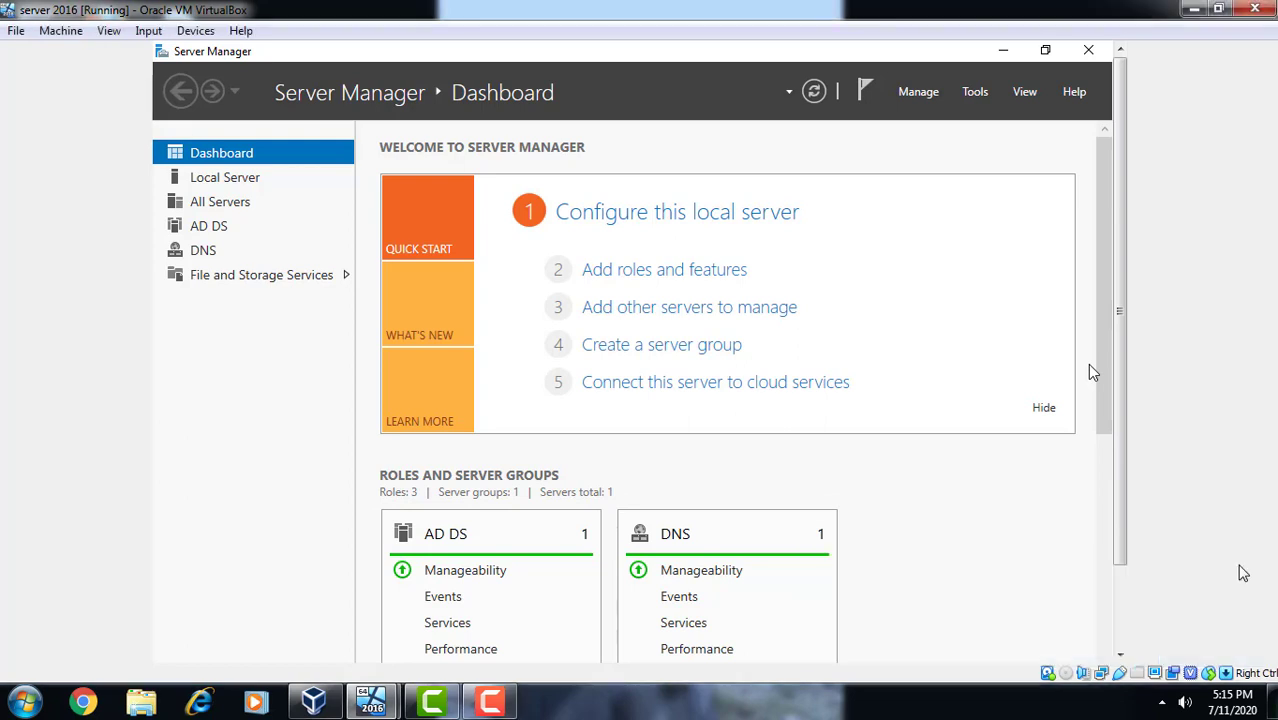
- Switch to the Windows 10 VM to check its lock screen, then minimize it
{"action": "left_click", "coordinate": [1118, 632]}
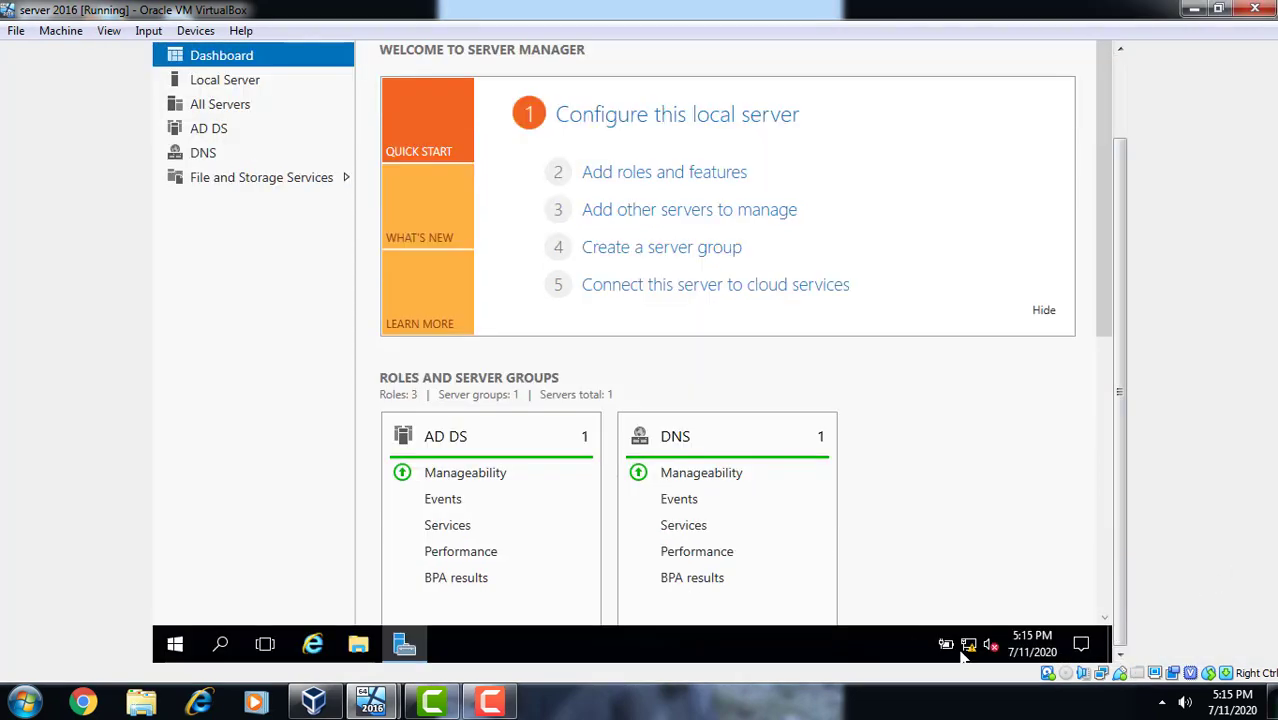
{"action": "left_click", "coordinate": [447, 706]}
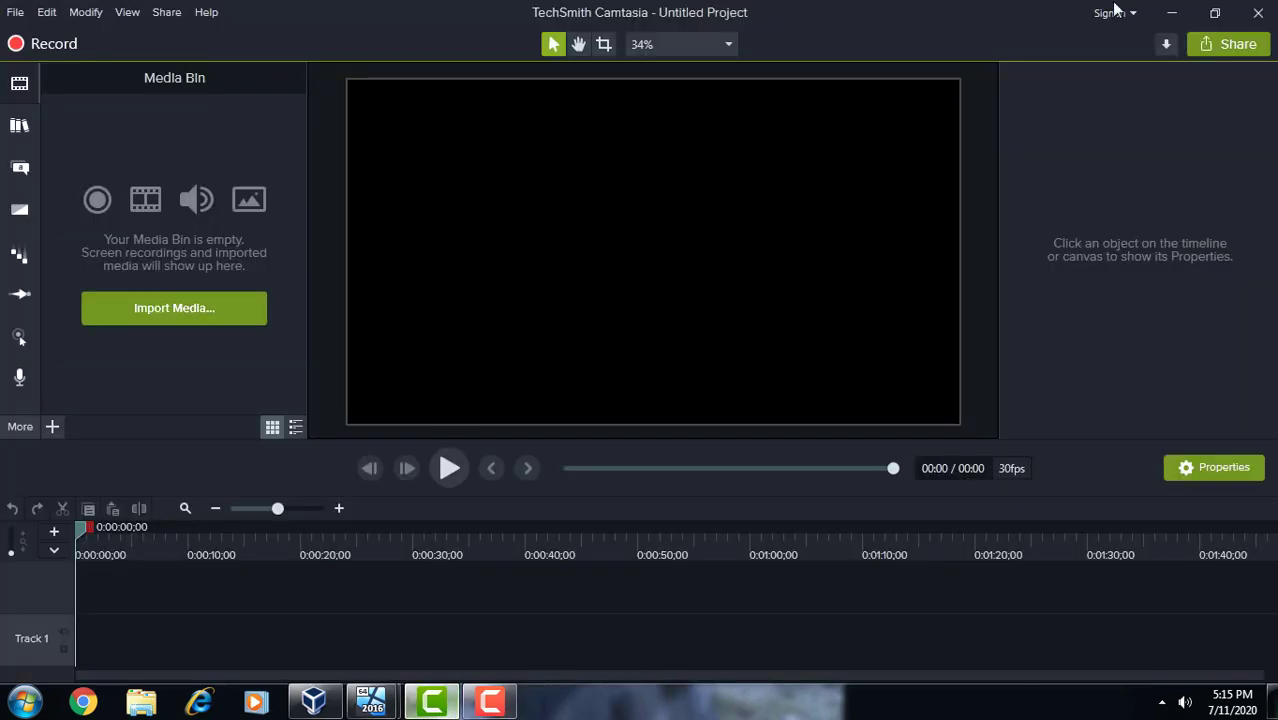
{"action": "left_click", "coordinate": [1168, 12]}
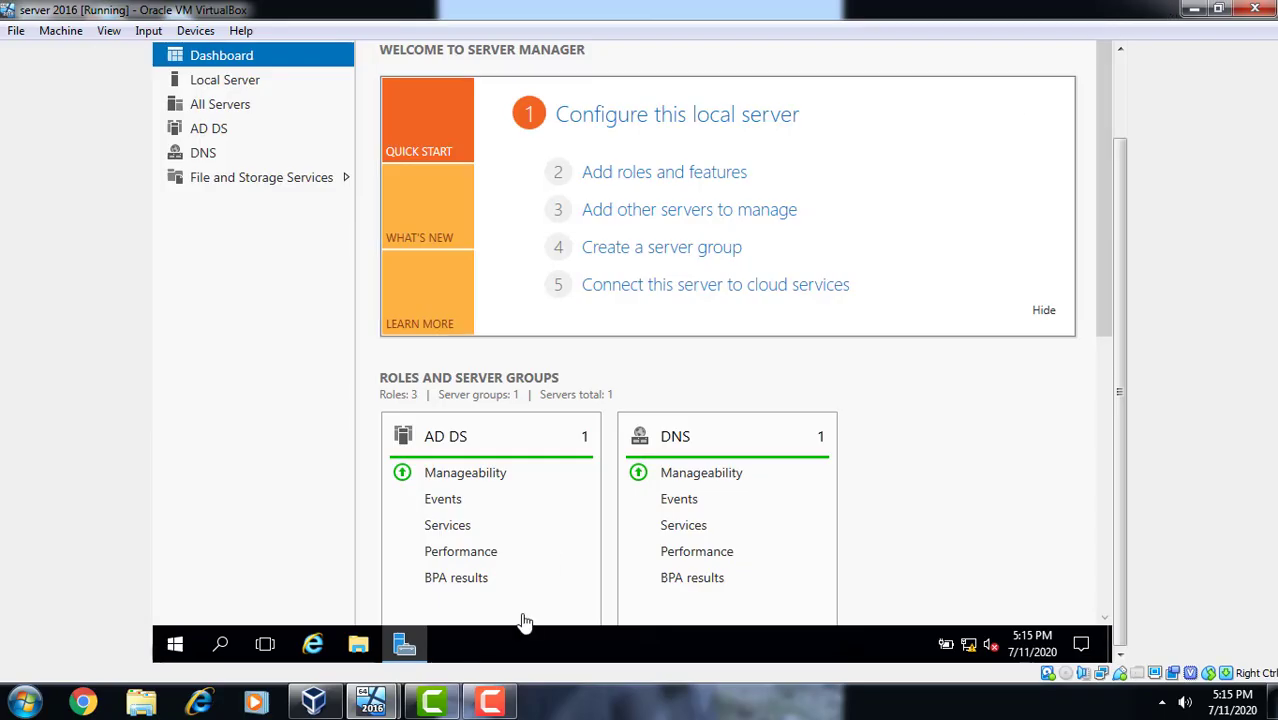
{"action": "left_click", "coordinate": [374, 702]}
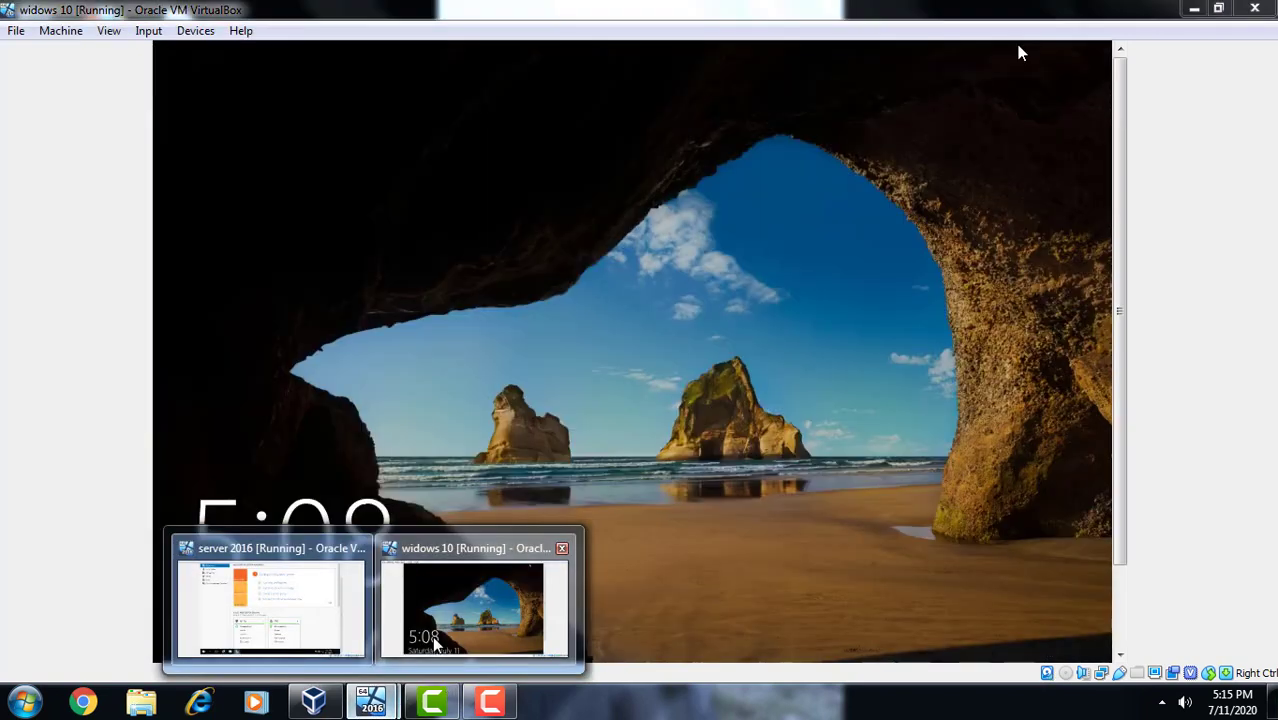
{"action": "left_click", "coordinate": [435, 645]}
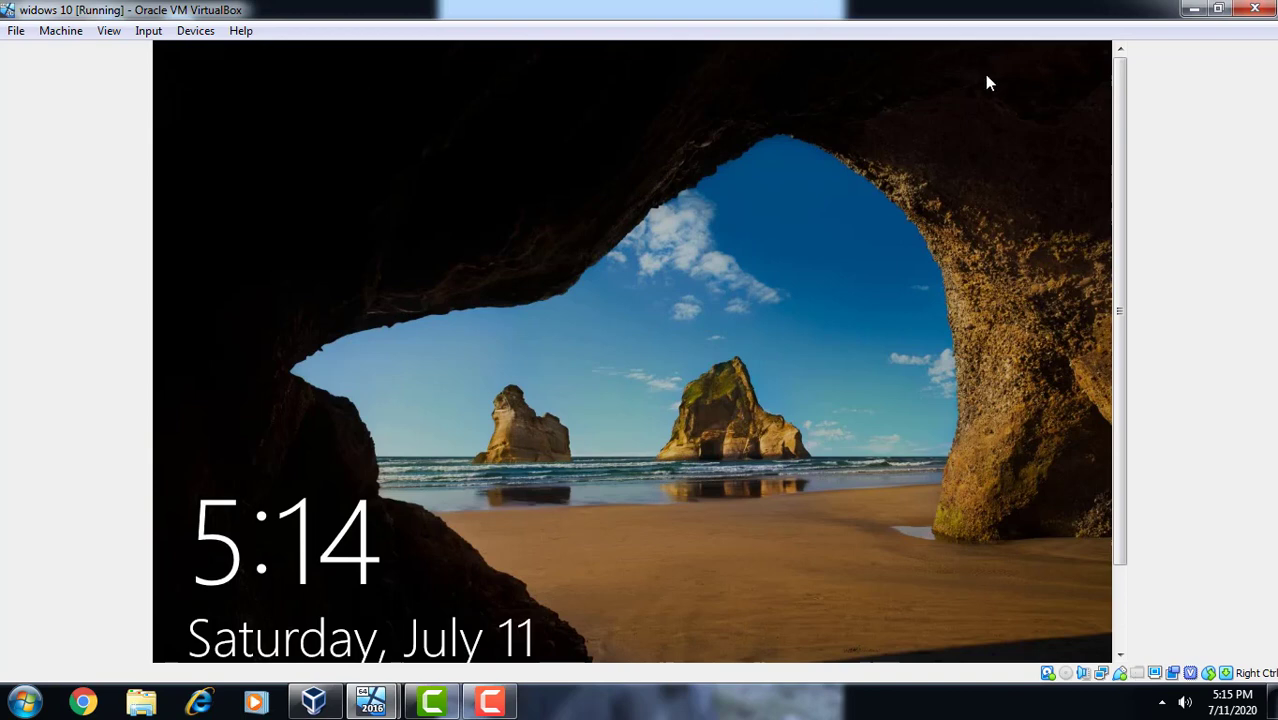
{"action": "left_click", "coordinate": [1194, 12]}
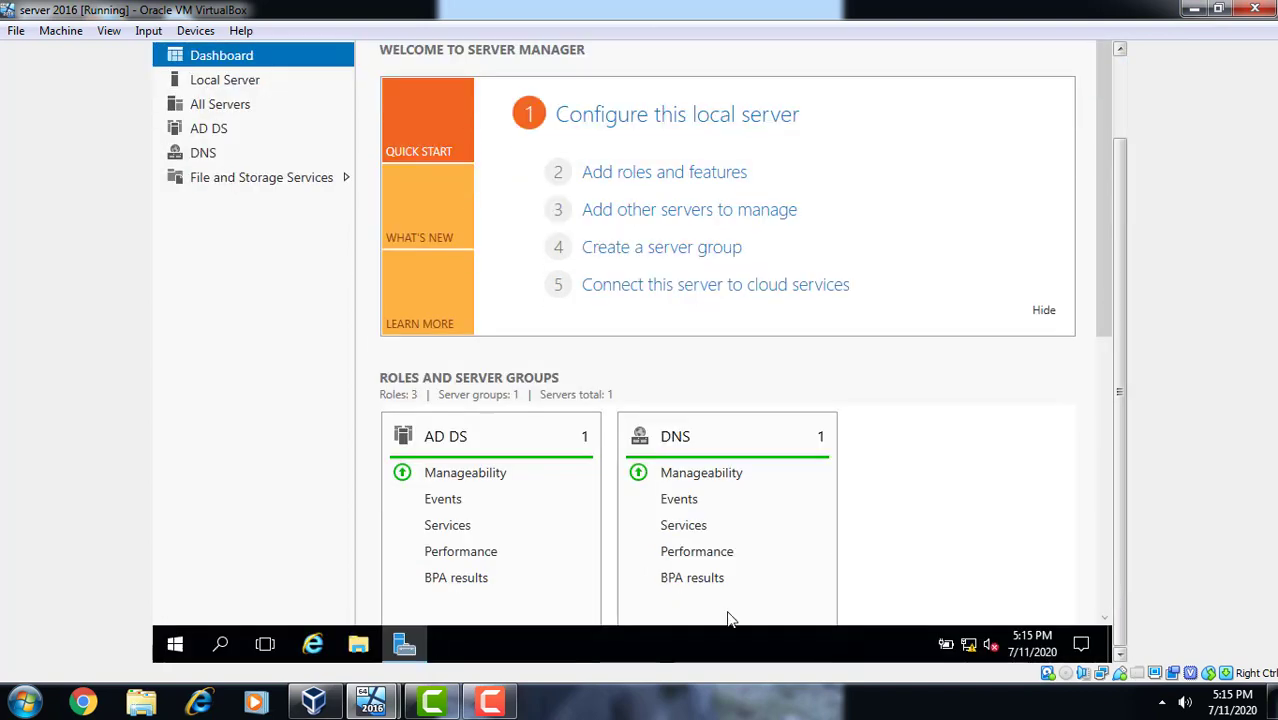
- Minimize Server Manager to reveal the server desktop where Group Policy Management is loading
{"action": "left_click", "coordinate": [404, 646]}
{"action": "left_click", "coordinate": [403, 645]}
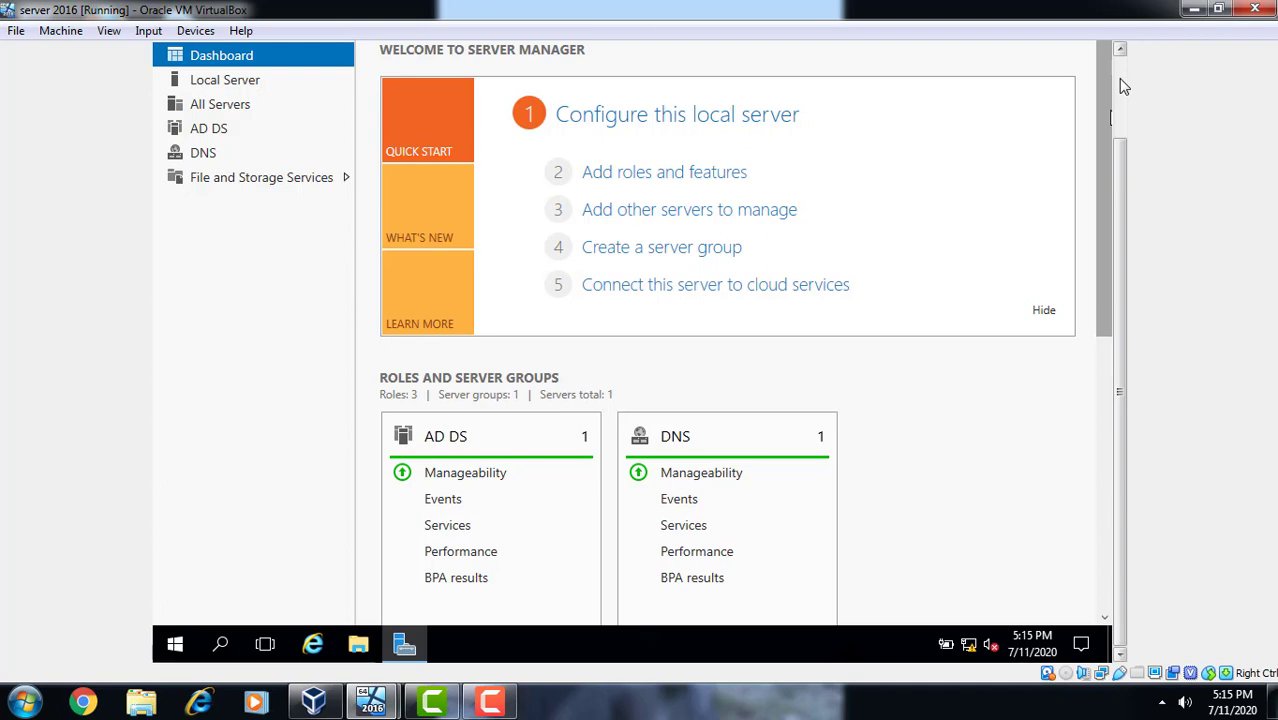
{"action": "left_click", "coordinate": [1120, 86]}
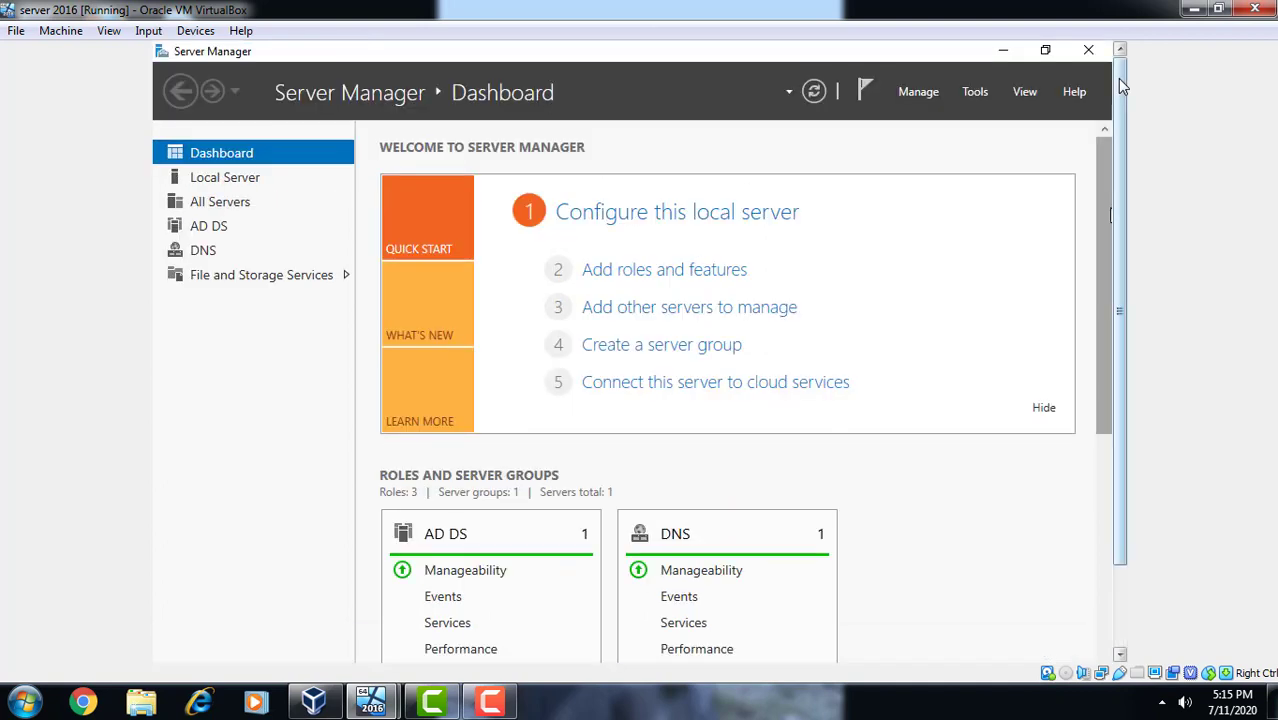
{"action": "left_click", "coordinate": [1121, 588]}
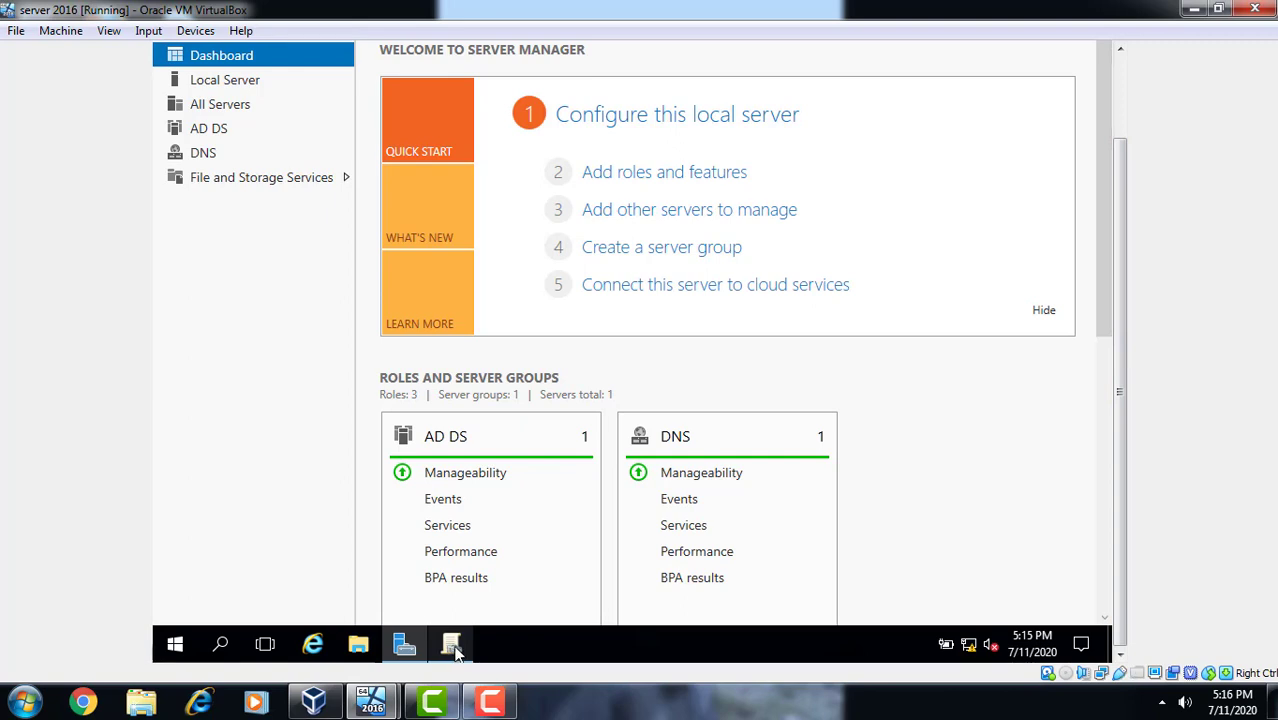
{"action": "left_click", "coordinate": [1124, 107]}
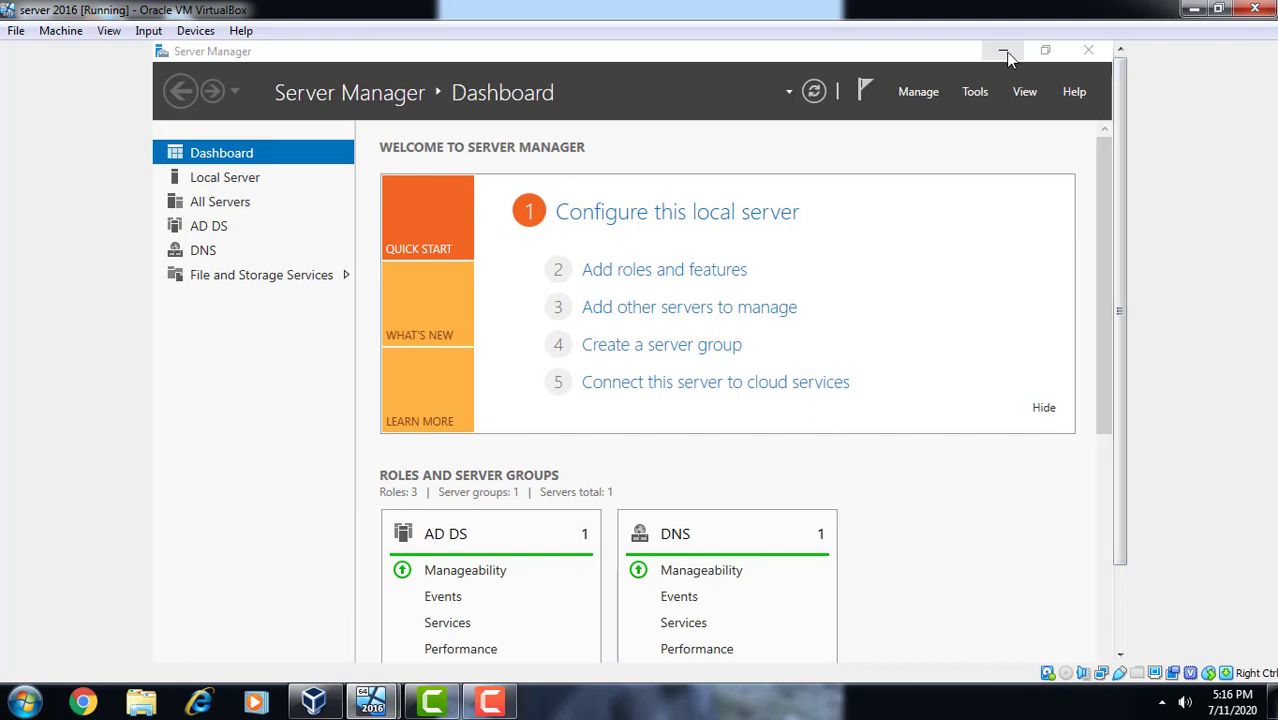
{"action": "left_click", "coordinate": [1004, 50]}
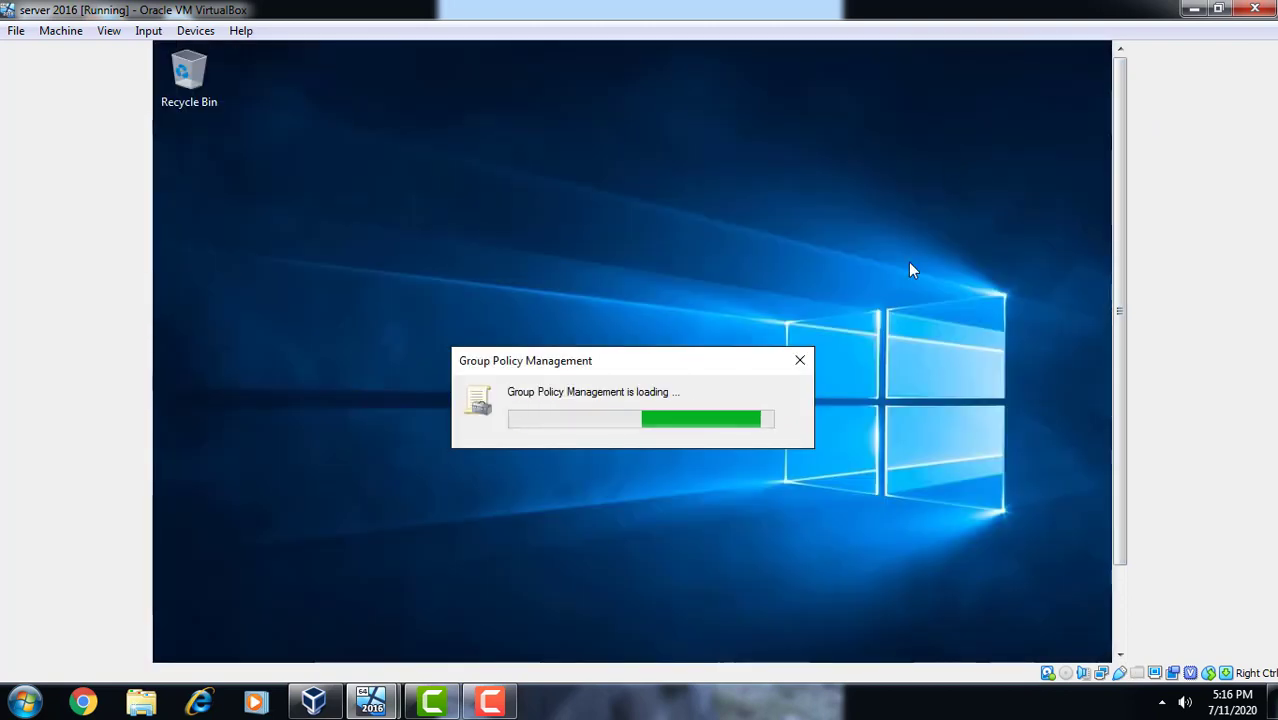
- Bring up the Group Policy Management console and maximize it
{"action": "left_click", "coordinate": [490, 703]}
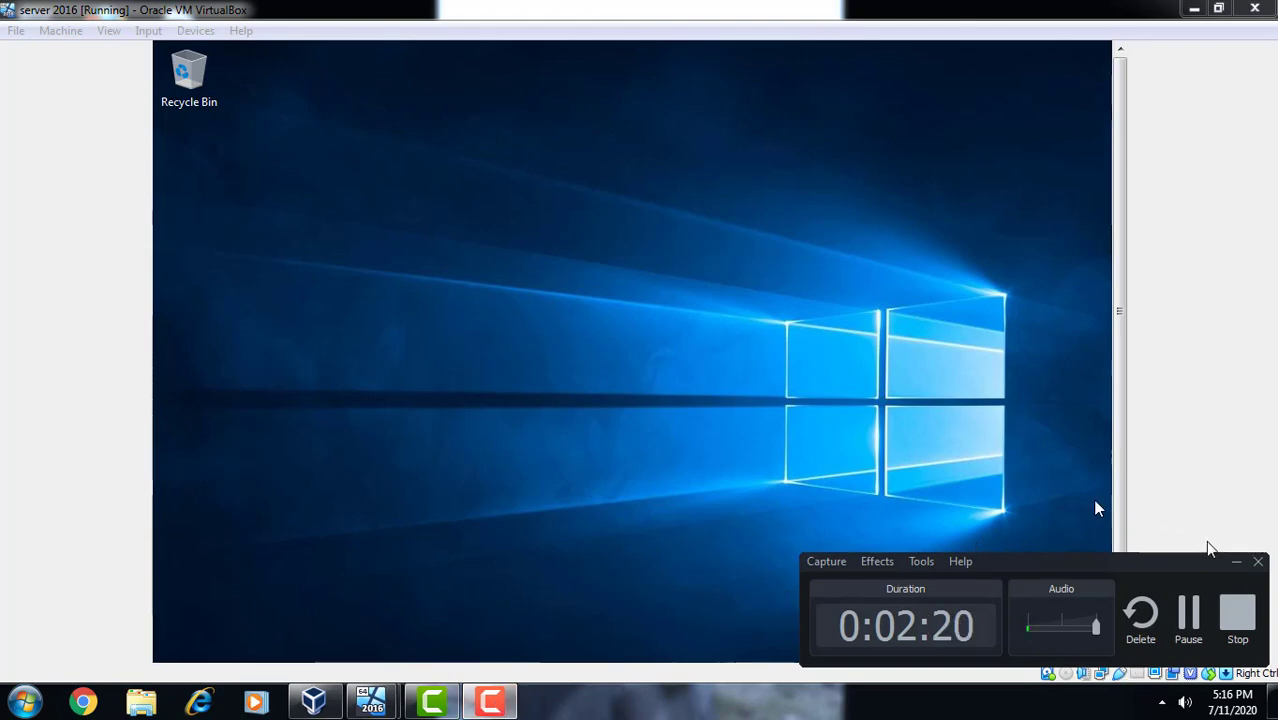
{"action": "left_click", "coordinate": [1235, 562]}
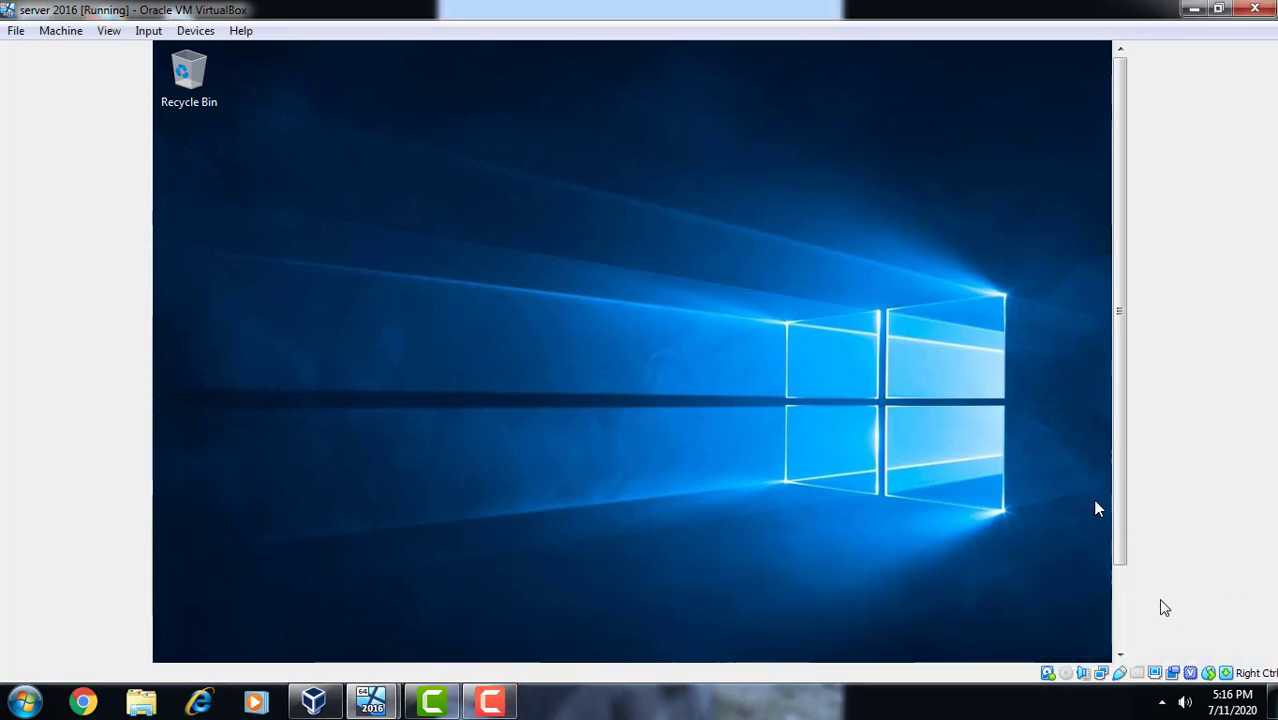
{"action": "left_click", "coordinate": [1121, 628]}
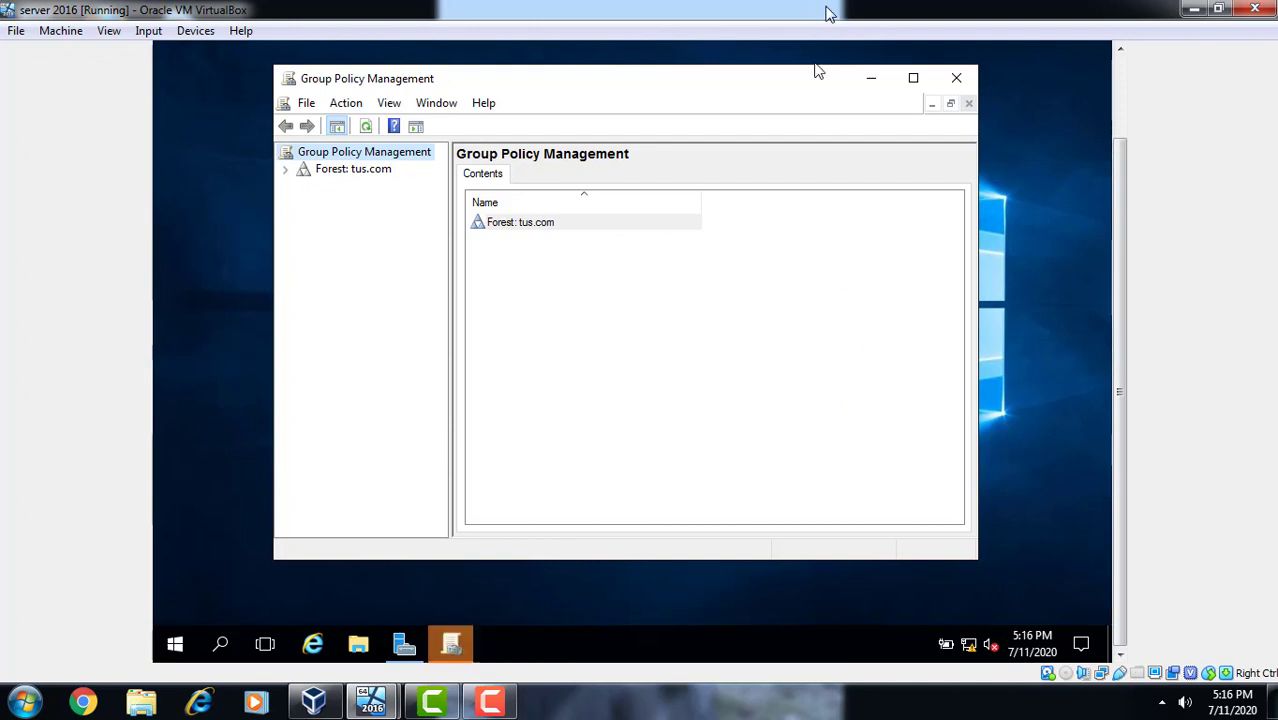
{"action": "left_click", "coordinate": [913, 77]}
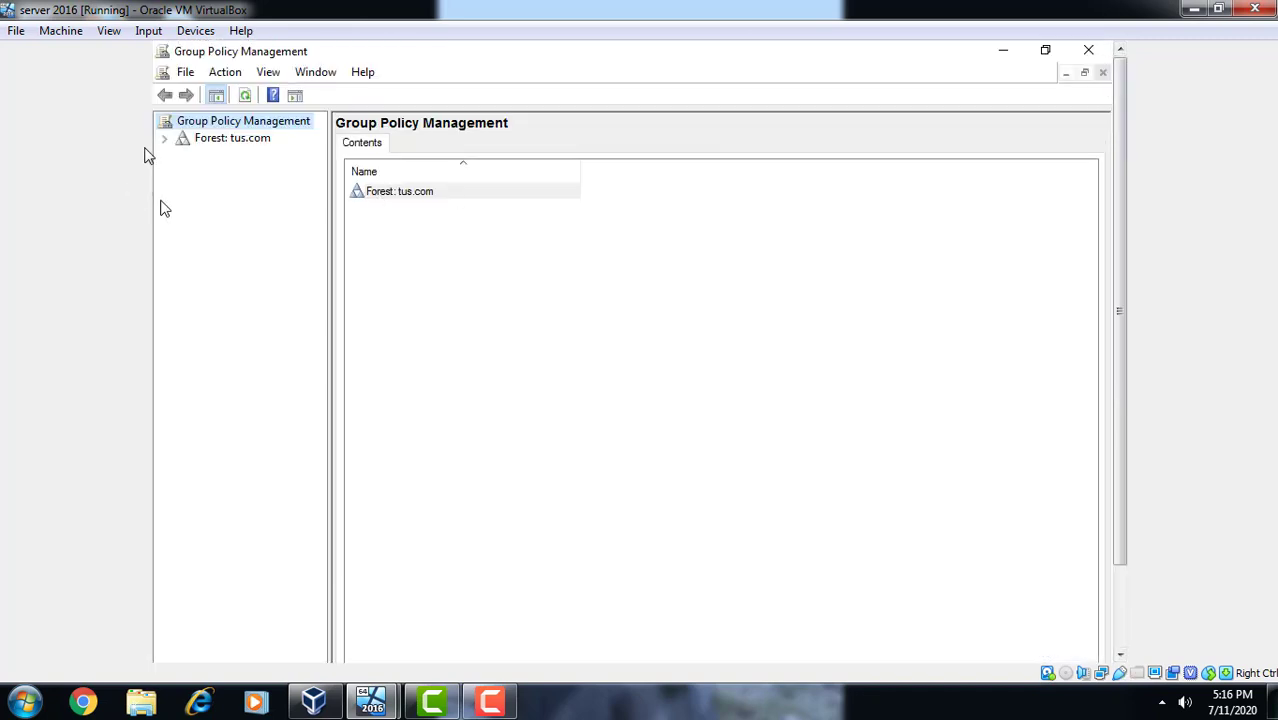
- Expand Forest: tus.com > Domains > tus.com and Domain Controllers, then select Default Domain Policy
{"action": "left_click", "coordinate": [166, 139]}
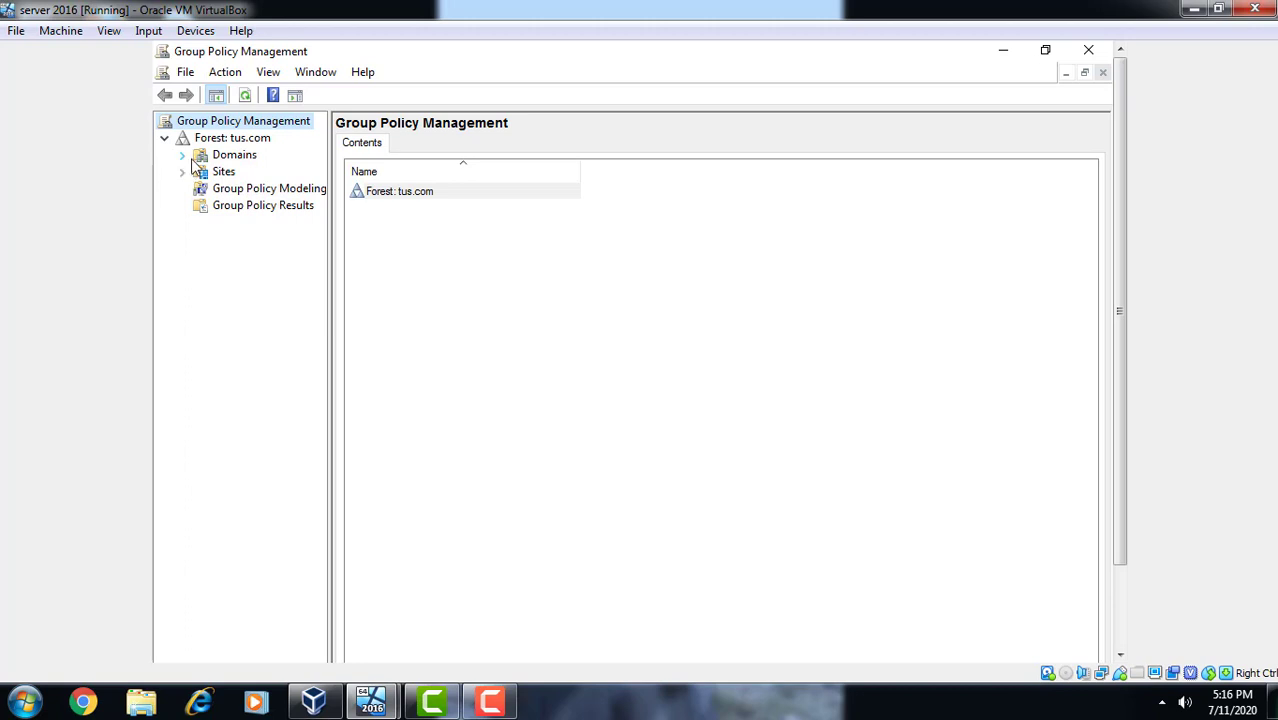
{"action": "left_click", "coordinate": [183, 157]}
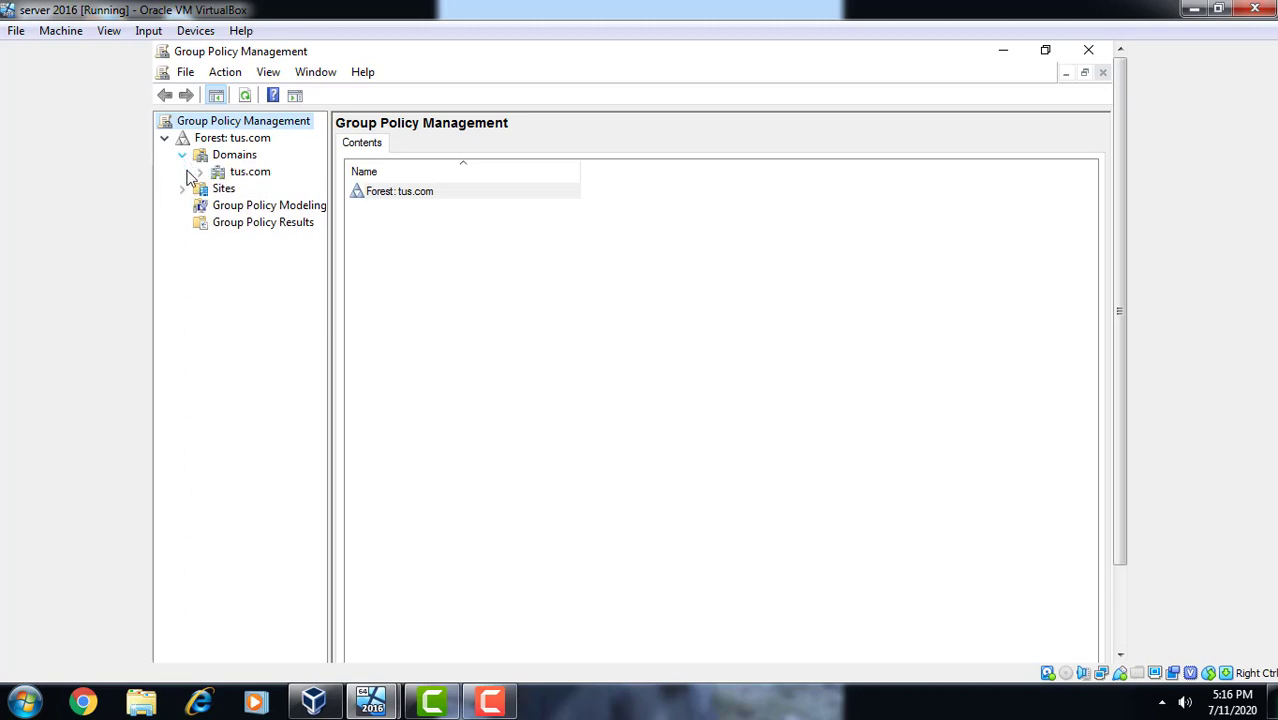
{"action": "left_click", "coordinate": [201, 172]}
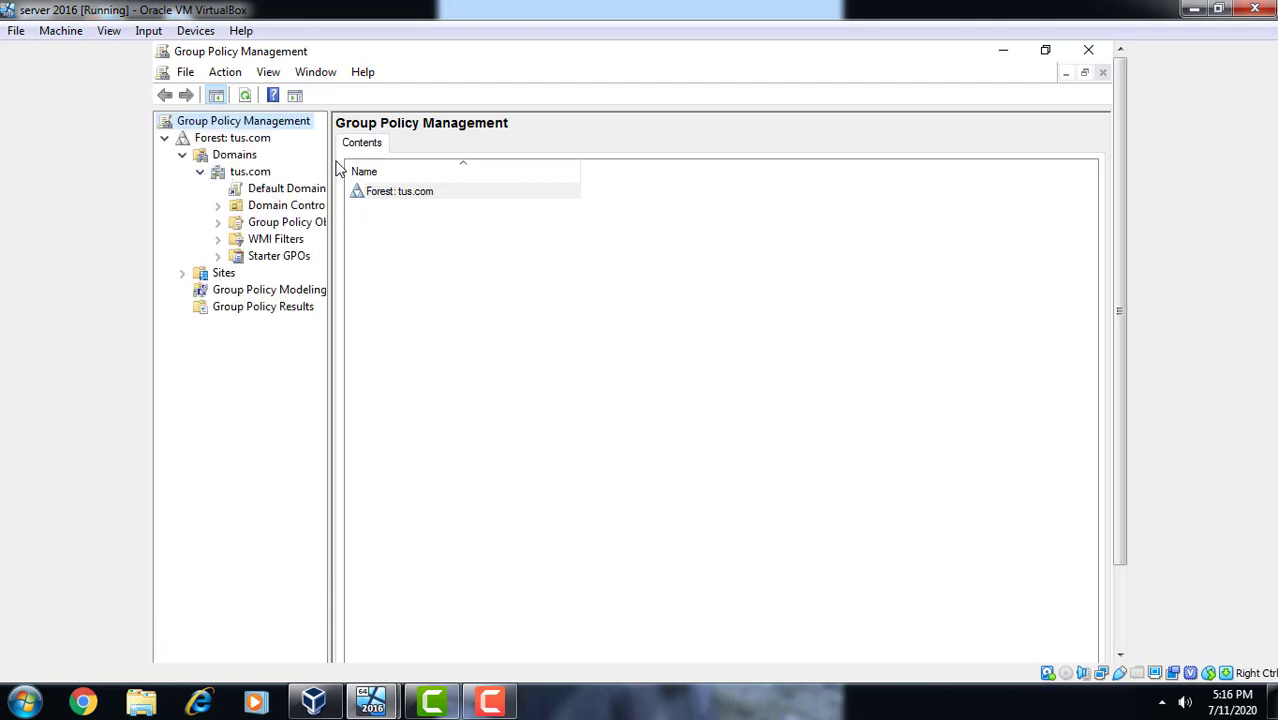
{"action": "left_click_drag", "start_coordinate": [329, 160], "coordinate": [403, 175]}
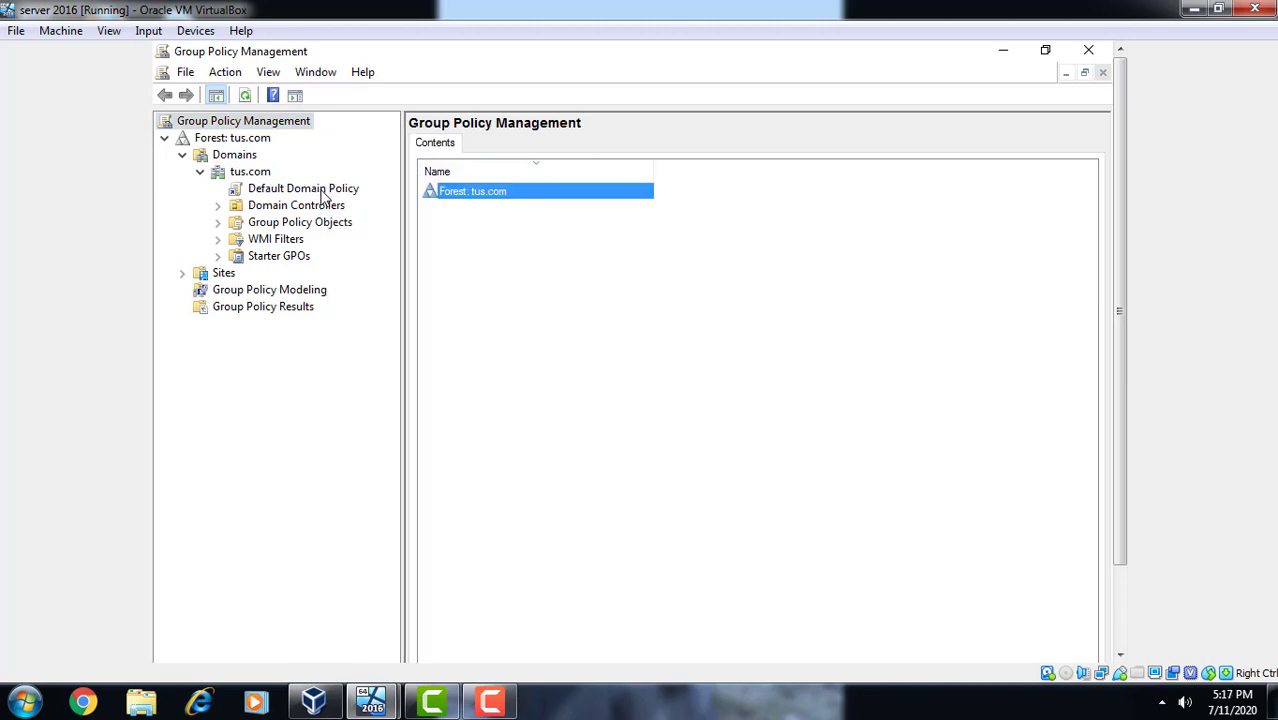
{"action": "left_click", "coordinate": [219, 206]}
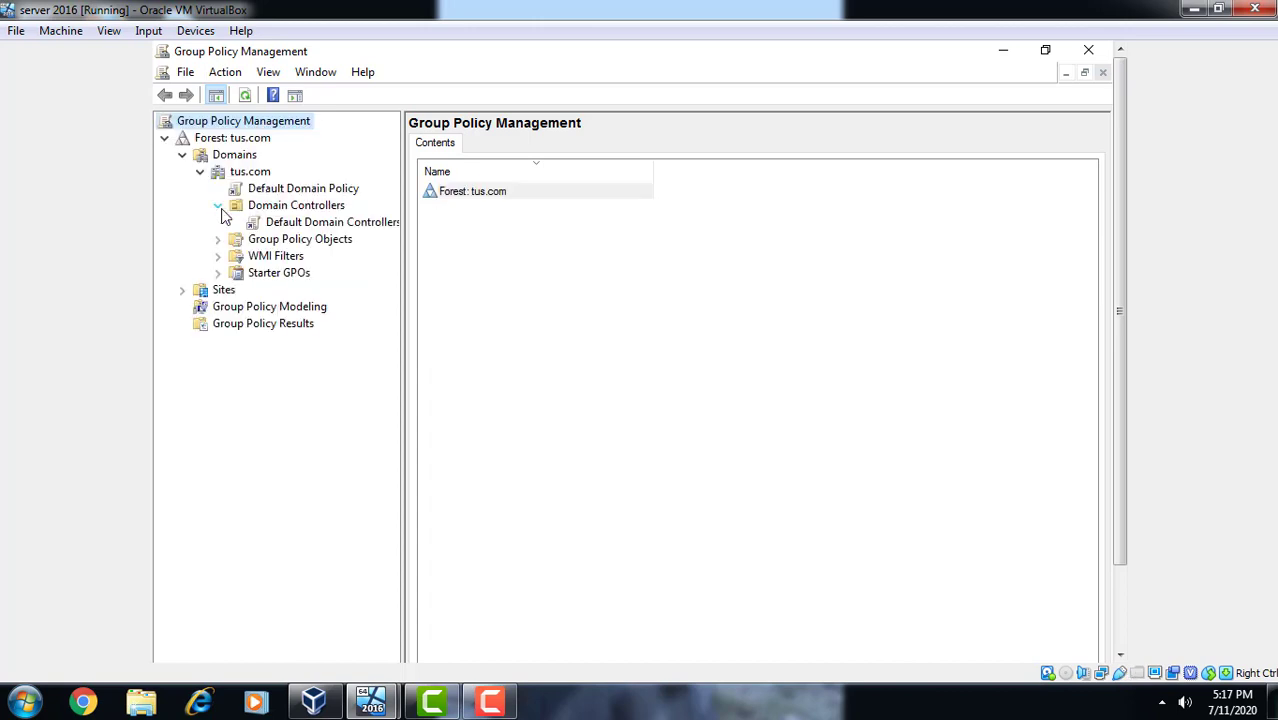
{"action": "left_click", "coordinate": [316, 193]}
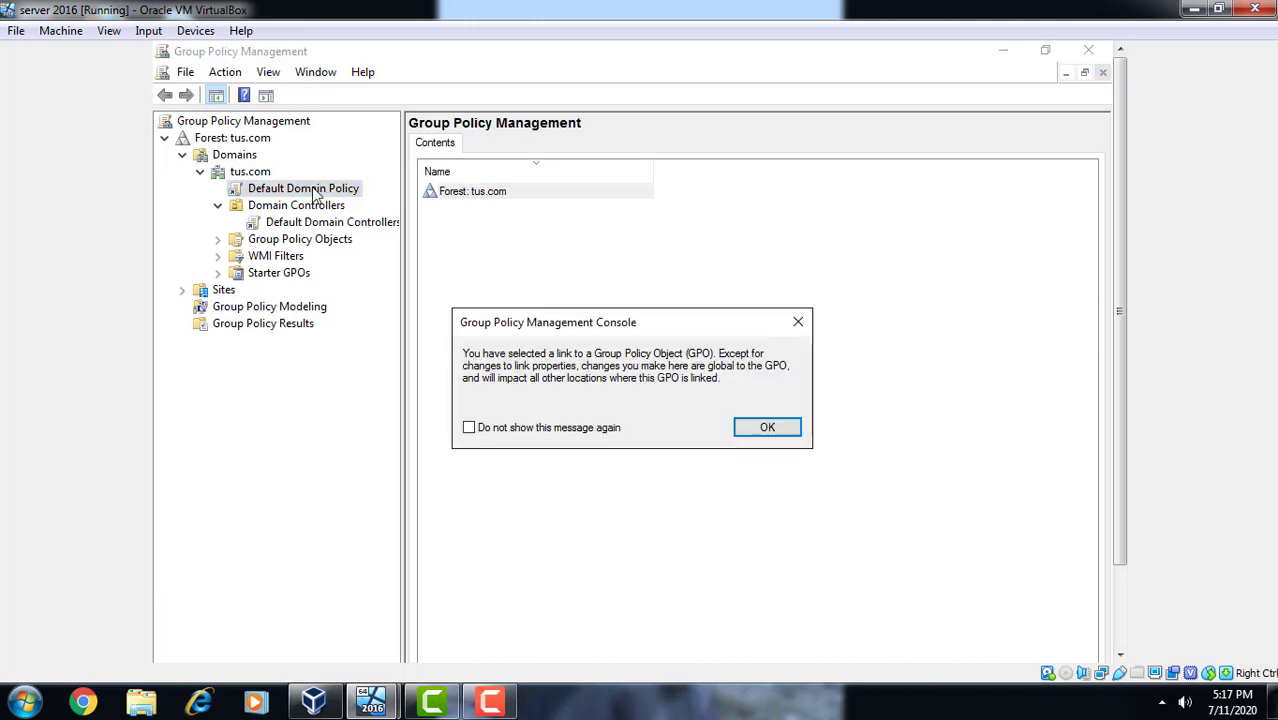
- Tick 'Do not show this message again' and close the GPO link warning with OK
{"action": "left_click", "coordinate": [587, 436]}
{"action": "left_click", "coordinate": [759, 429]}
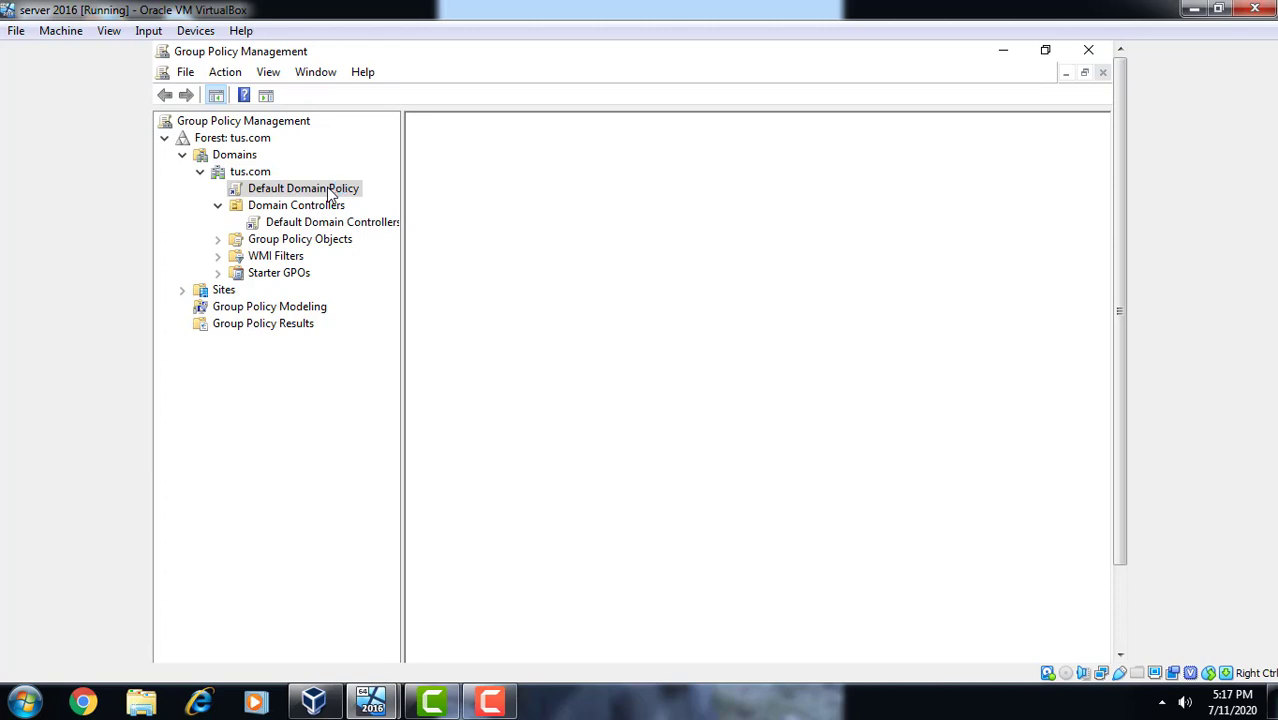
- Edit the Default Domain Policy and expand Computer Configuration > Policies in the editor
{"action": "right_click", "coordinate": [330, 192]}
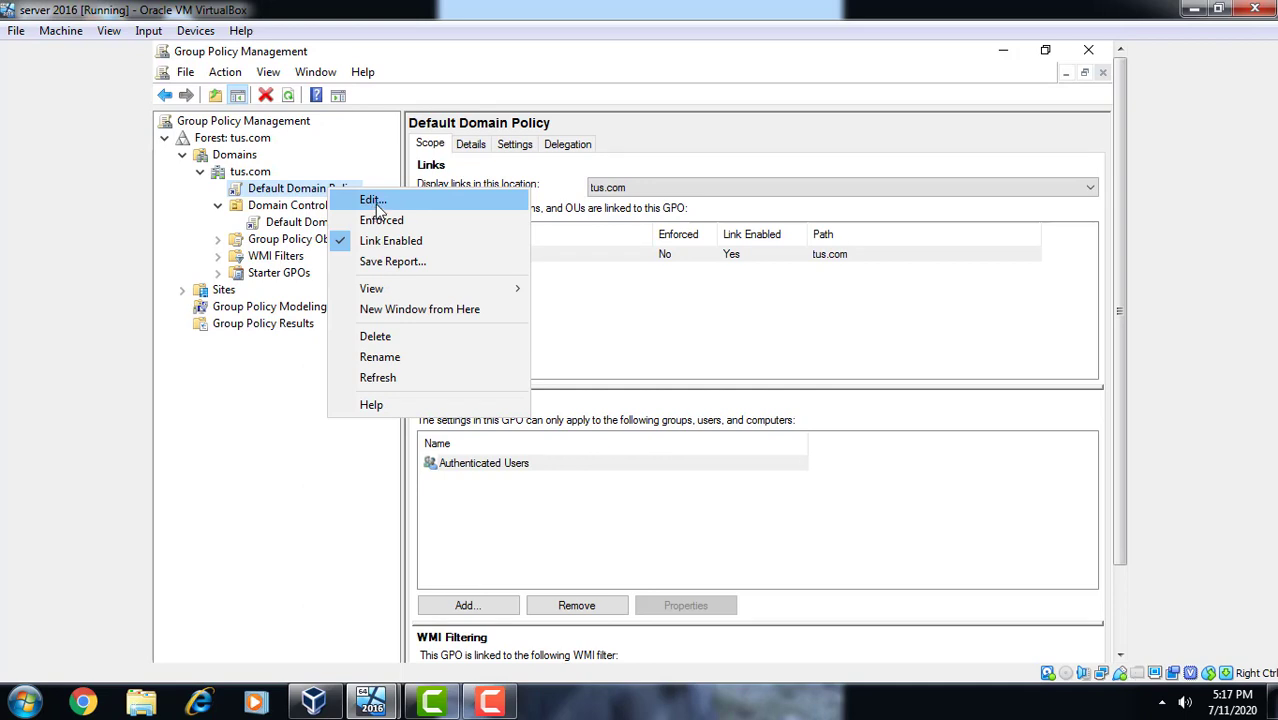
{"action": "left_click", "coordinate": [372, 201]}
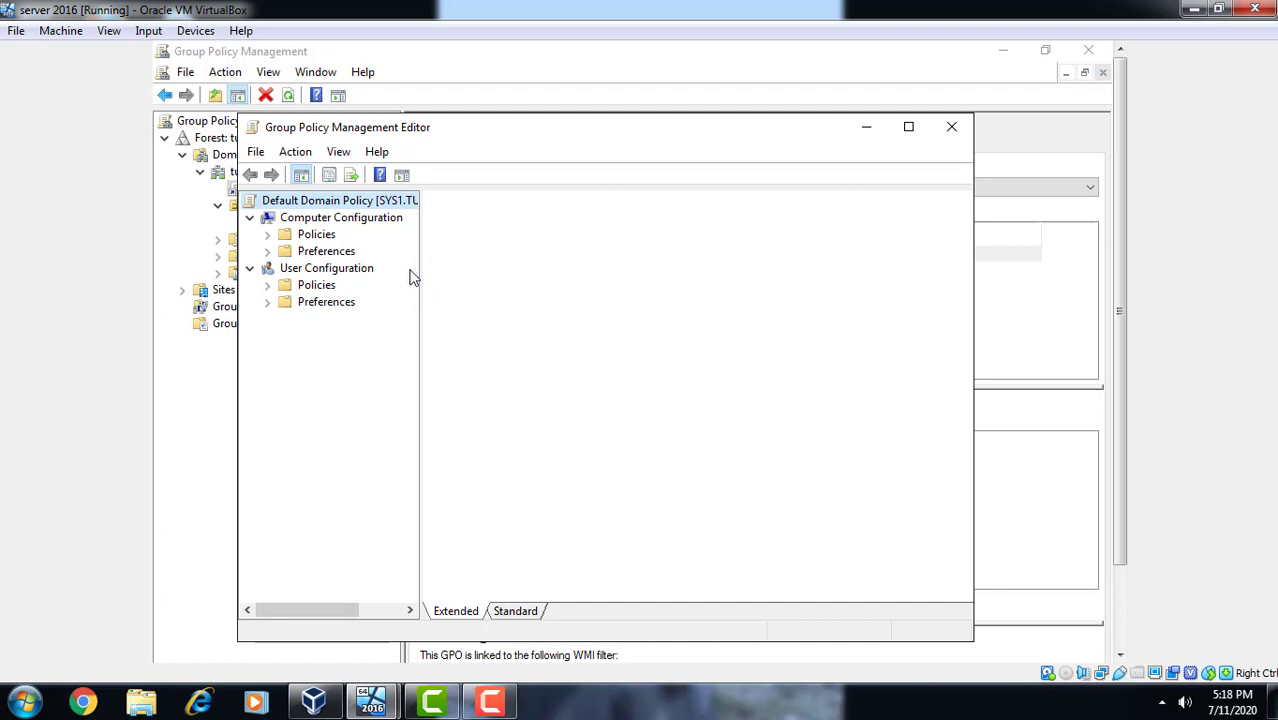
{"action": "left_click", "coordinate": [268, 234]}
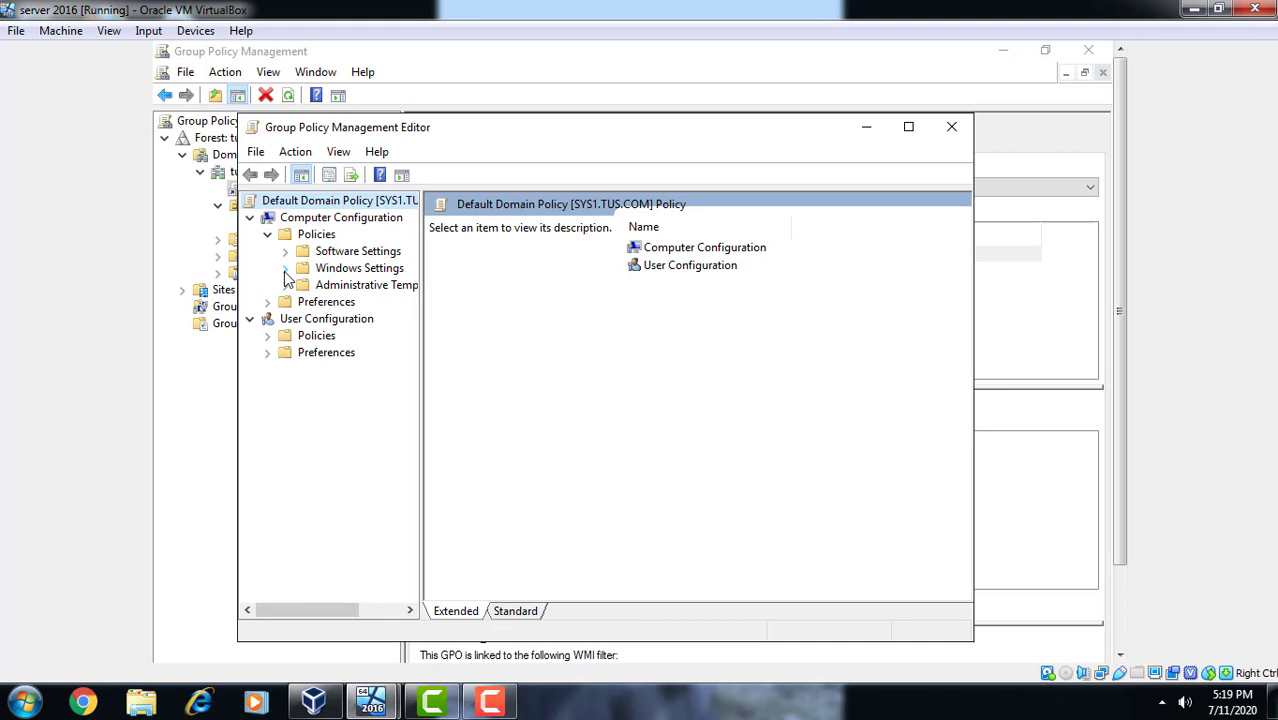
- Expand Windows Settings > Security Settings > Account Policies, widening the tree pane
{"action": "left_click", "coordinate": [285, 269]}
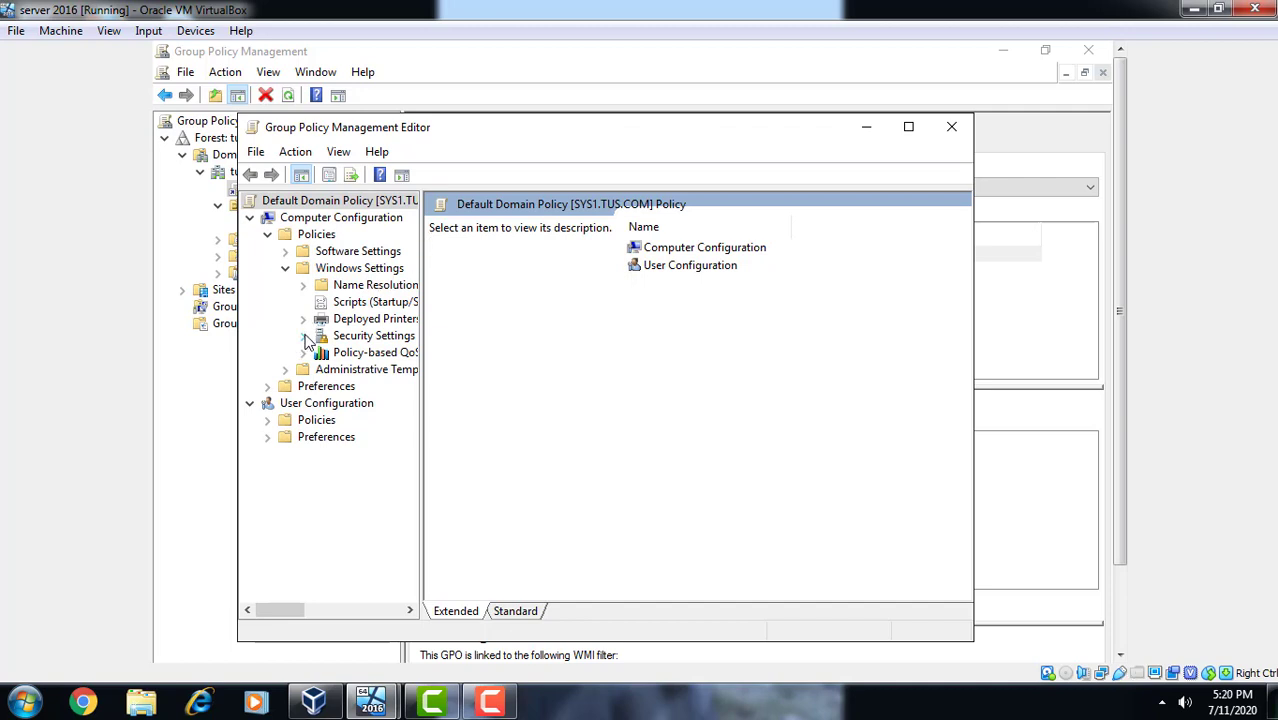
{"action": "left_click", "coordinate": [304, 336]}
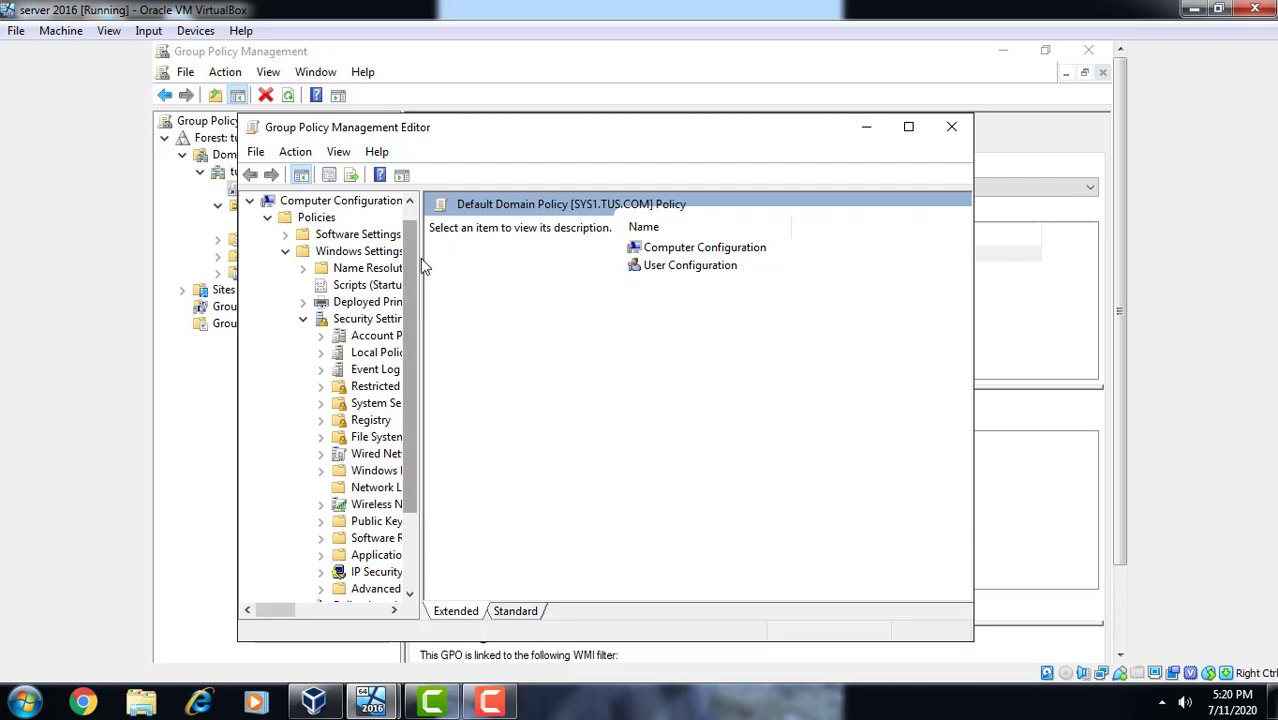
{"action": "left_click_drag", "start_coordinate": [419, 260], "coordinate": [535, 260]}
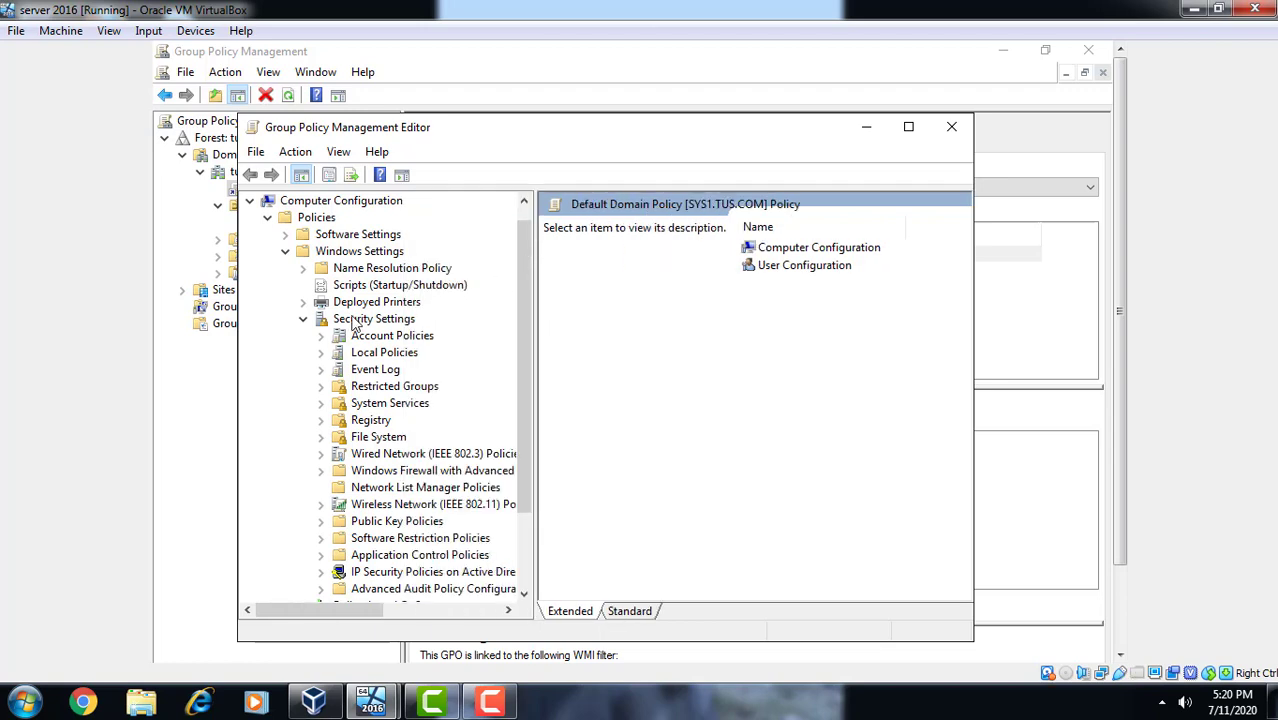
{"action": "left_click", "coordinate": [321, 337]}
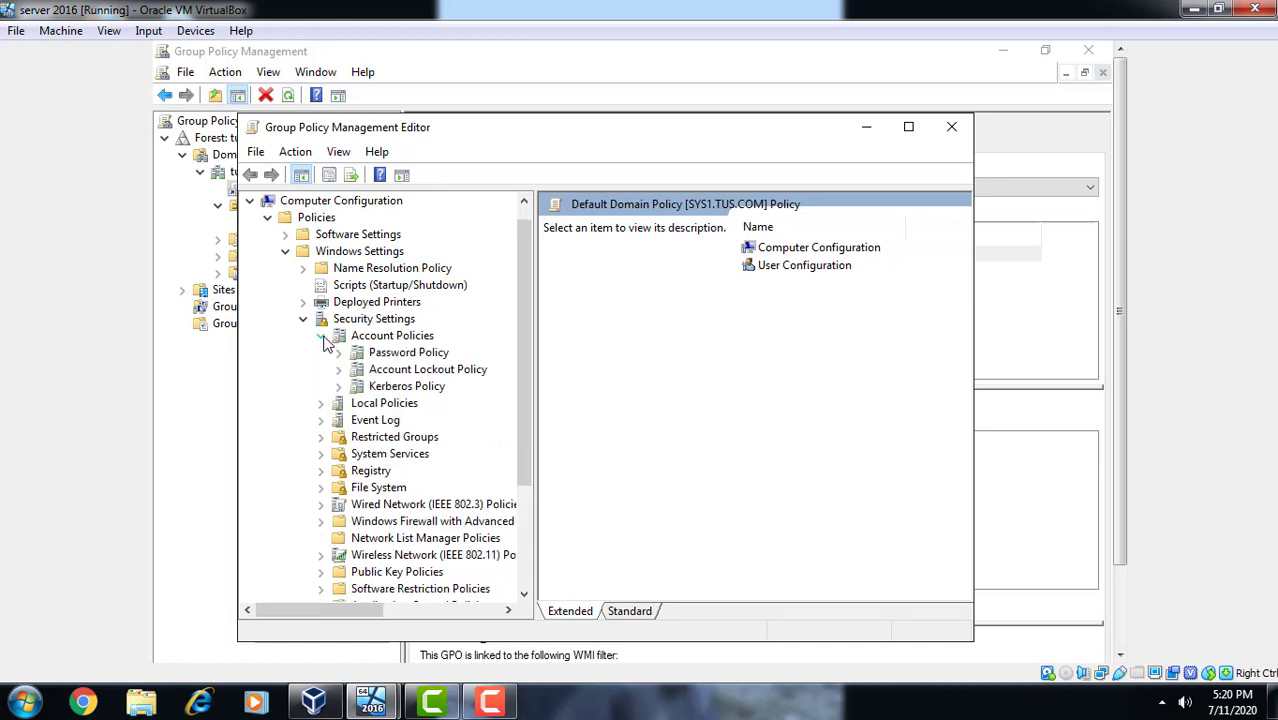
- Show Password Policy in the maximized editor and bring up the Minimum password length context menu
{"action": "left_click", "coordinate": [408, 354]}
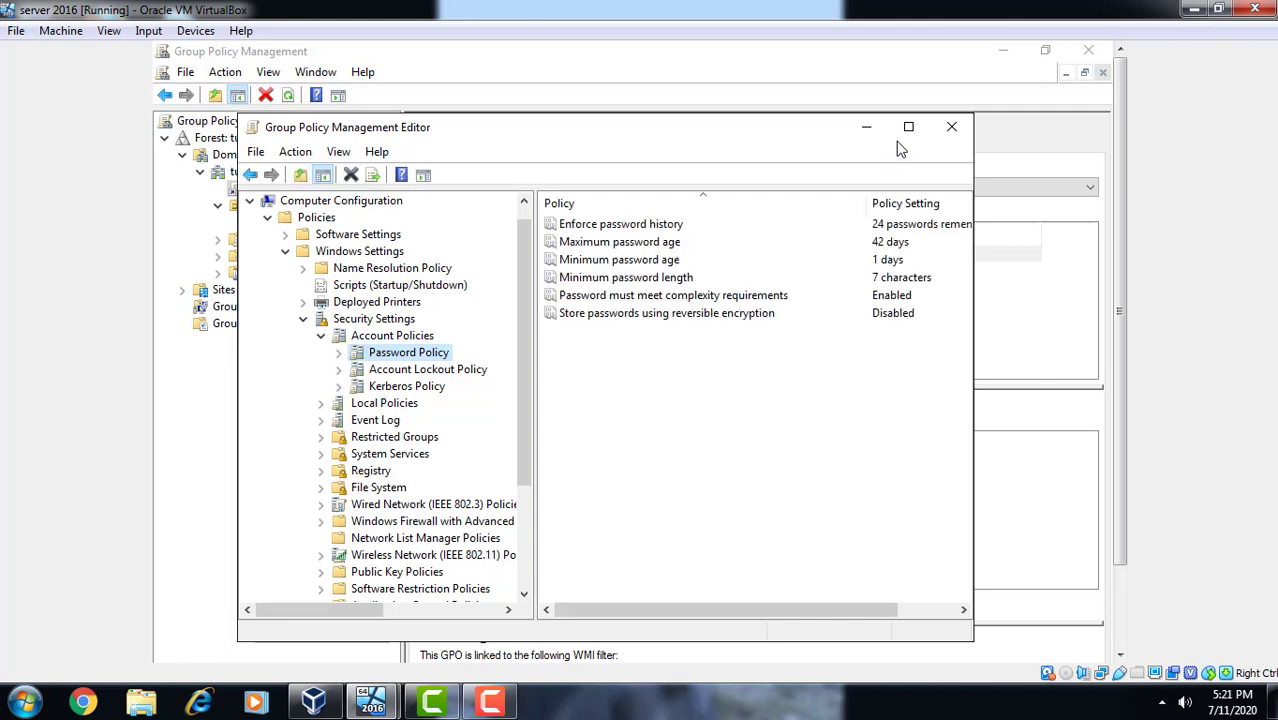
{"action": "left_click", "coordinate": [908, 127]}
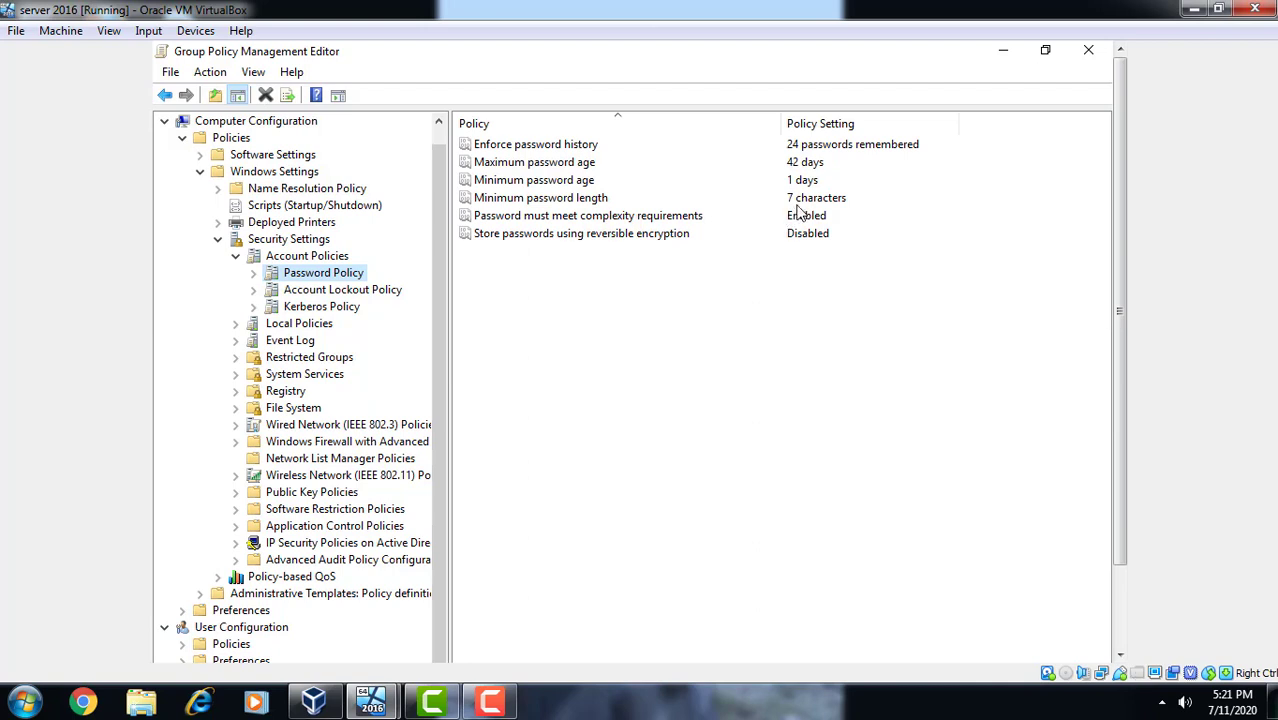
{"action": "left_click", "coordinate": [815, 203]}
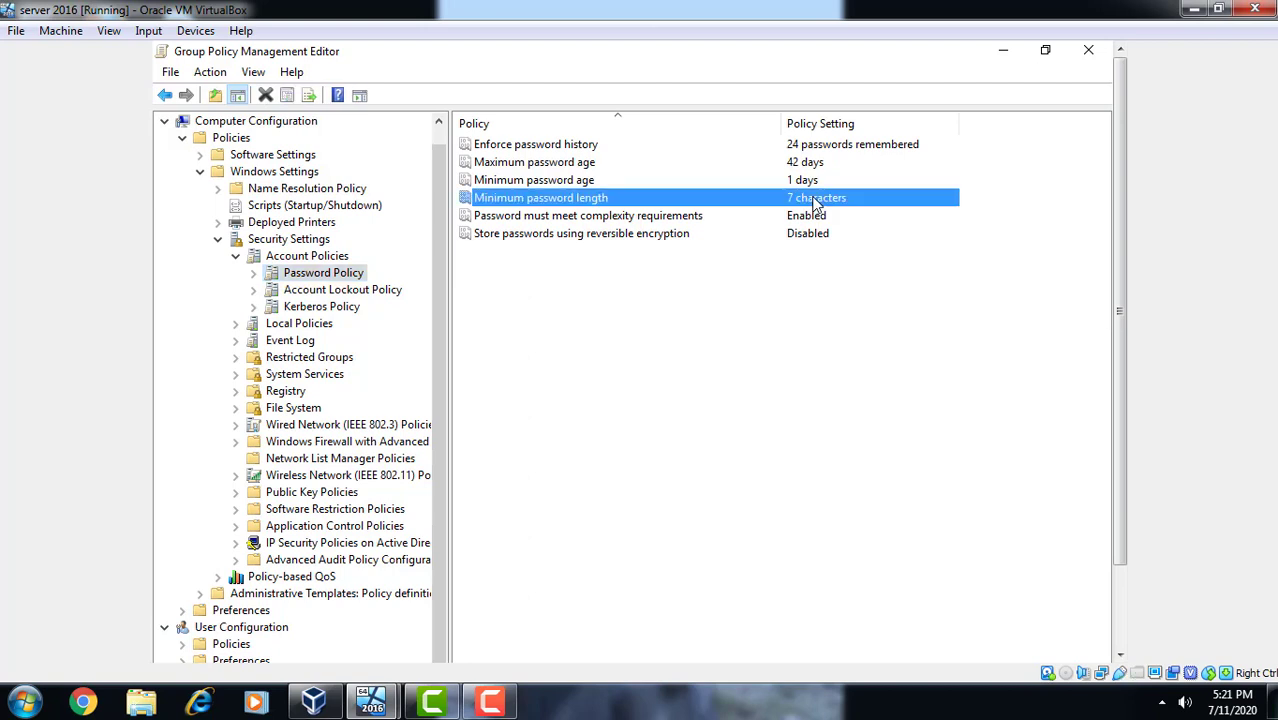
{"action": "right_click", "coordinate": [813, 200]}
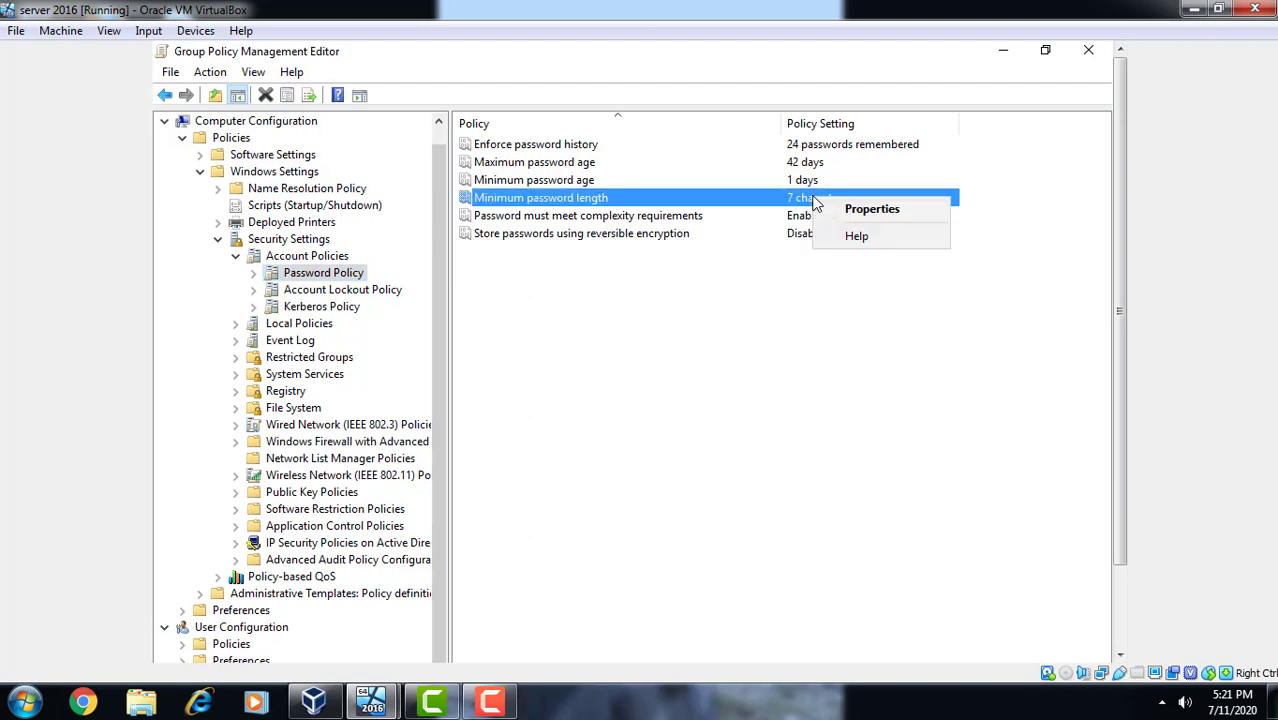
- Change Minimum password length from 7 to 0 characters and apply it
{"action": "left_click", "coordinate": [849, 210]}
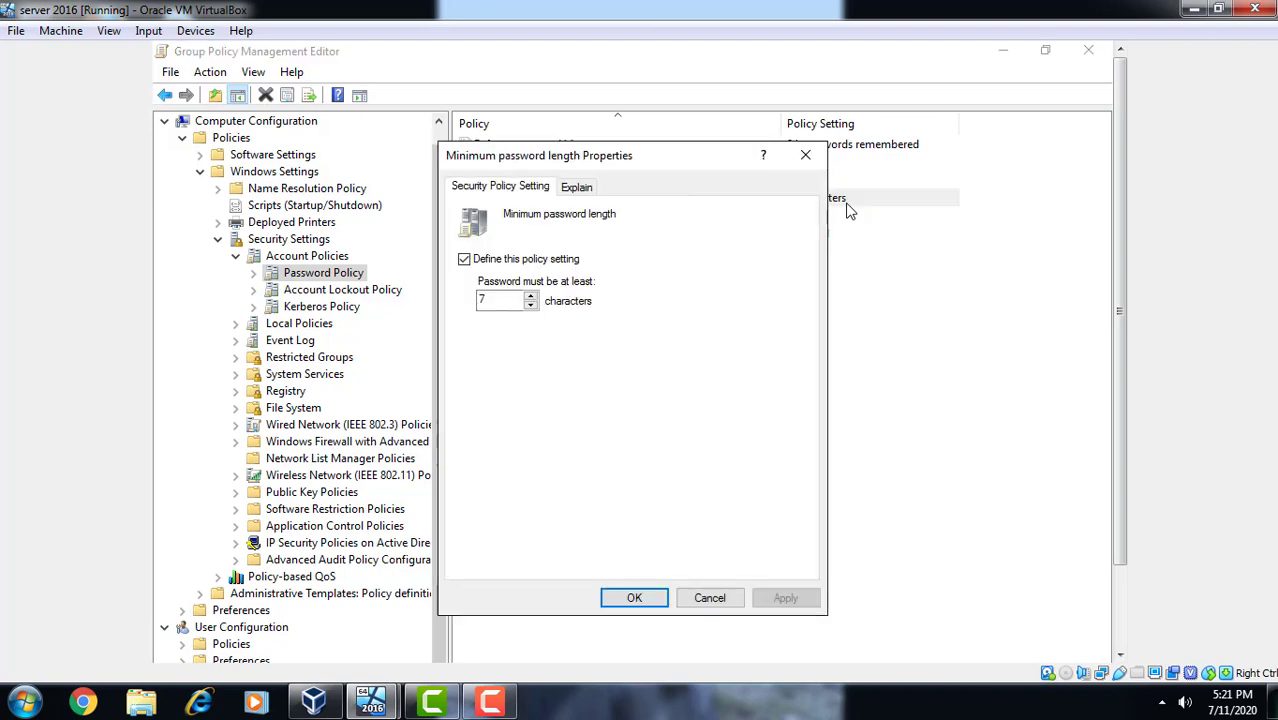
{"action": "double_click", "coordinate": [506, 297]}
{"action": "key", "text": "BackSpace"}
{"action": "type", "text": "0"}
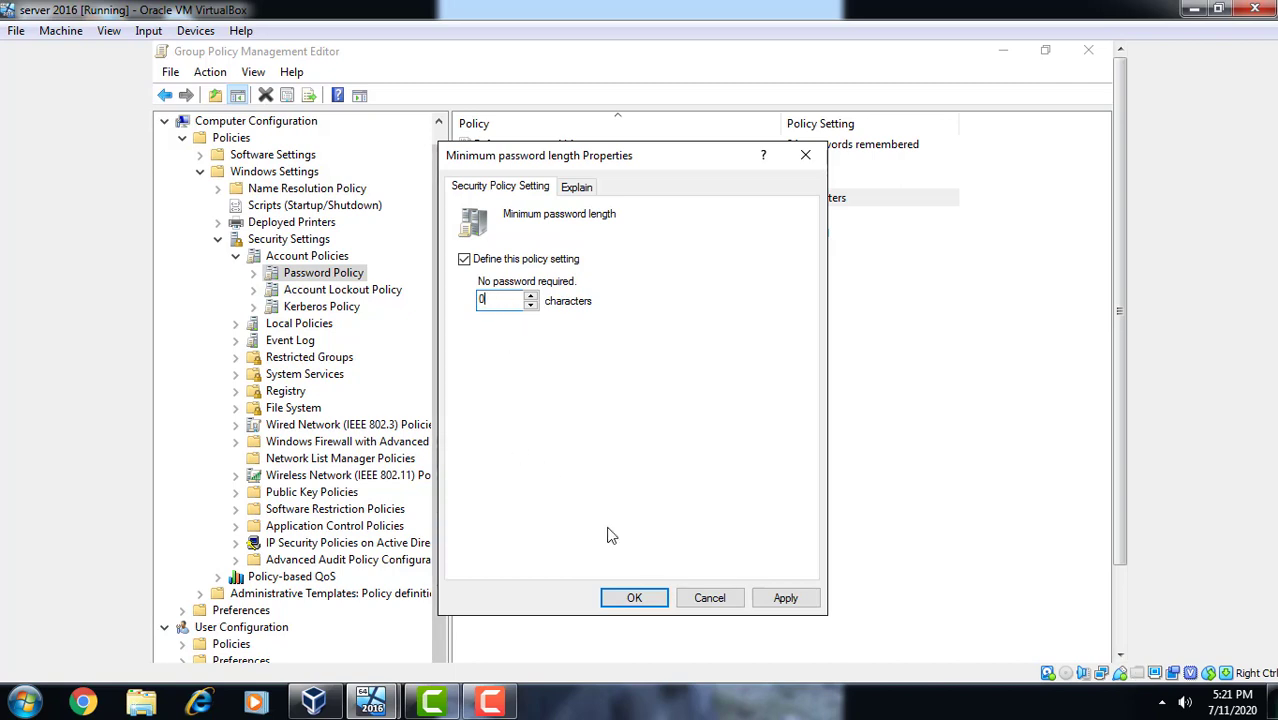
{"action": "left_click", "coordinate": [785, 597]}
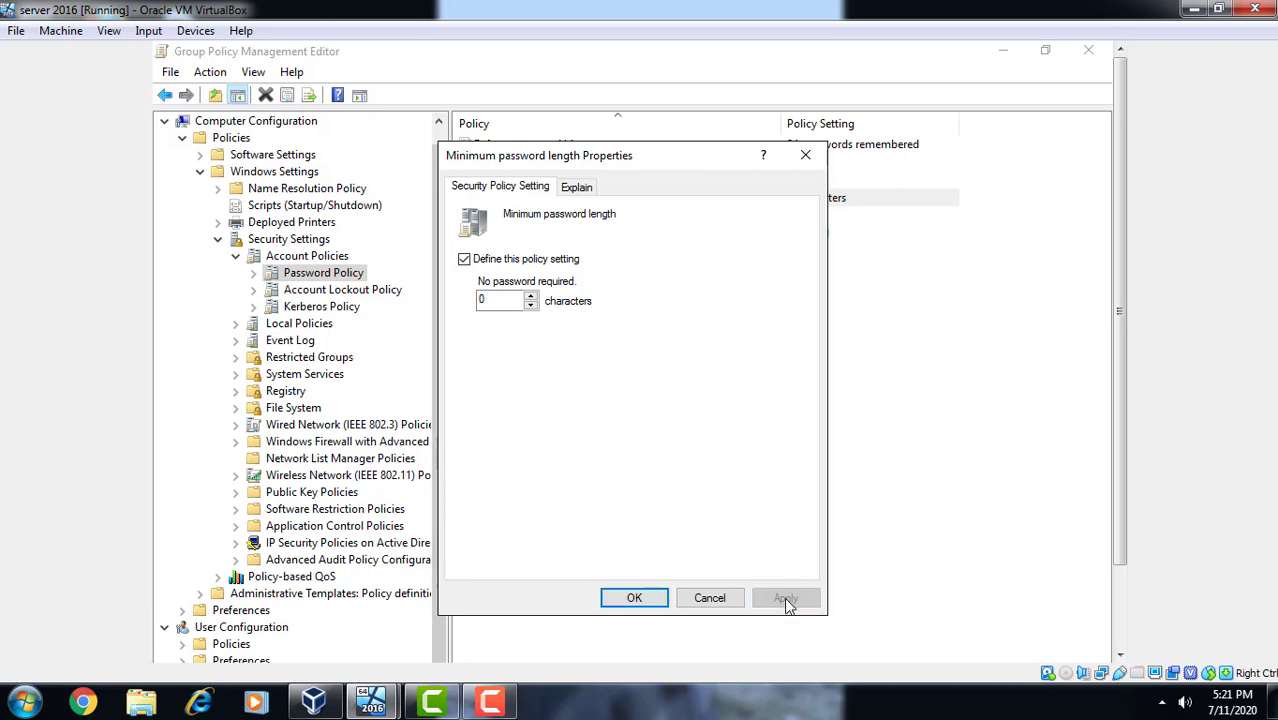
{"action": "left_click", "coordinate": [637, 597]}
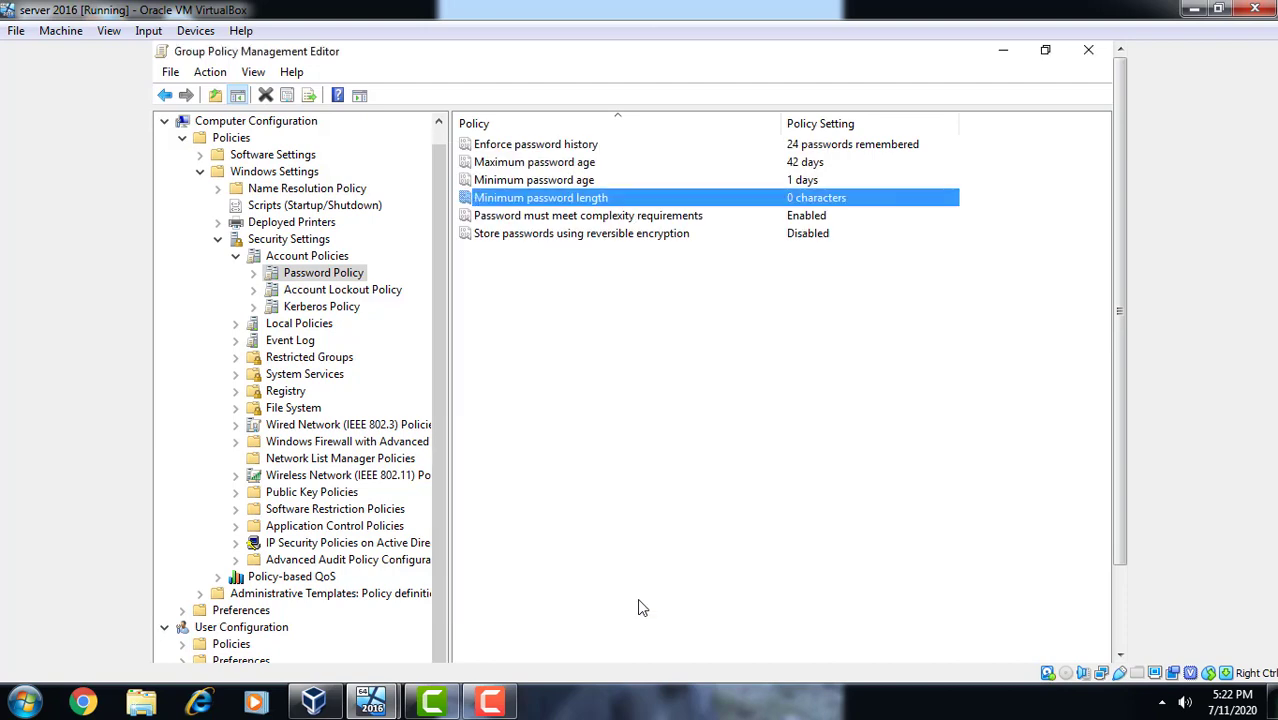
- Set 'Password must meet complexity requirements' to Disabled and apply it
{"action": "left_click", "coordinate": [793, 222]}
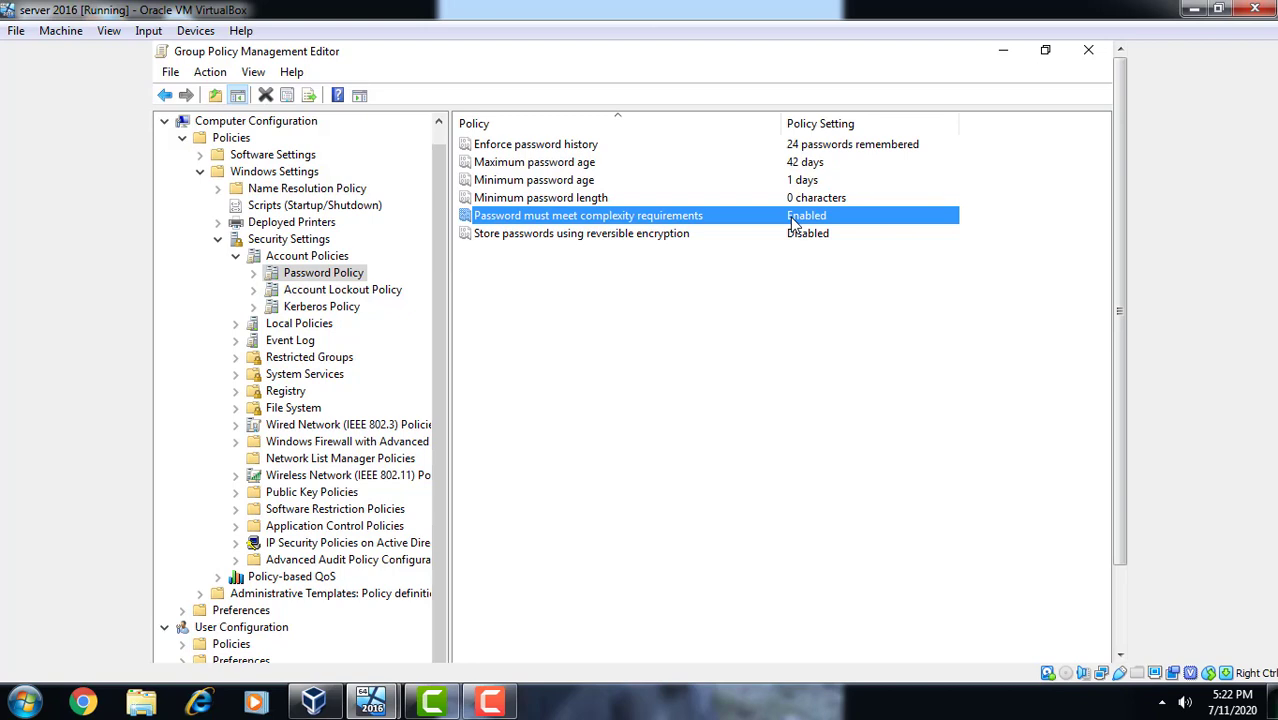
{"action": "right_click", "coordinate": [793, 222]}
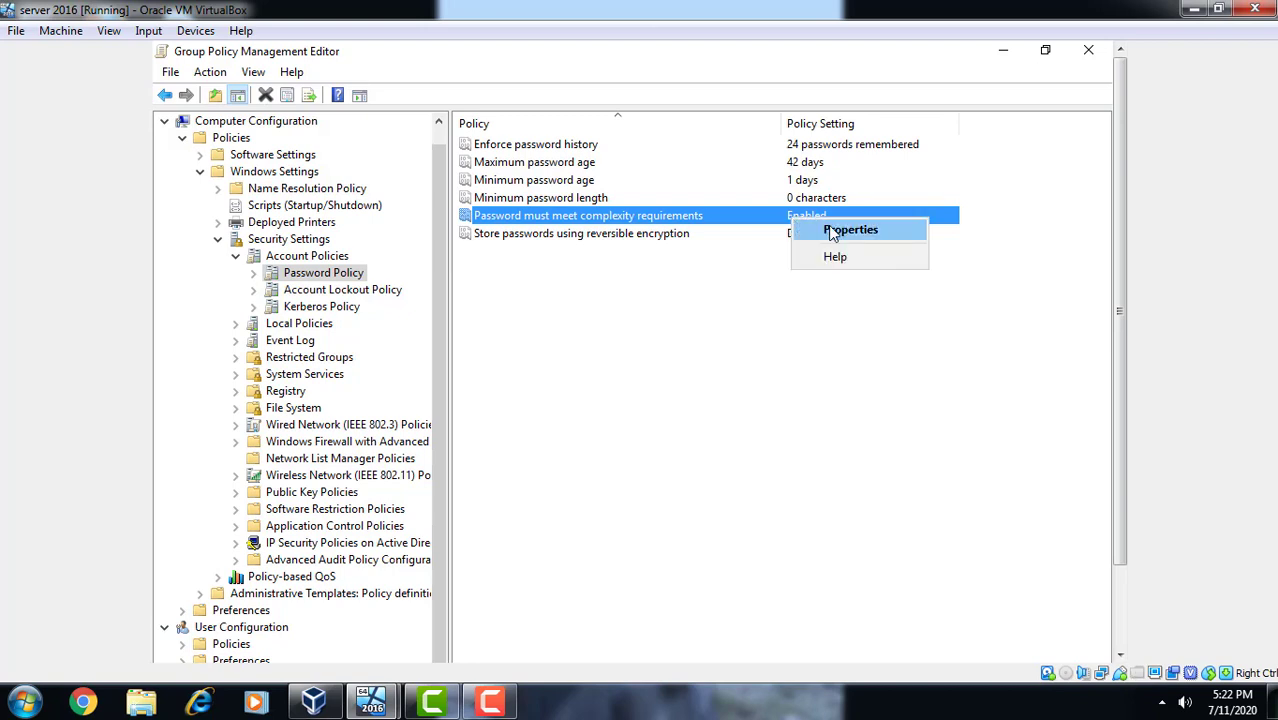
{"action": "left_click", "coordinate": [834, 230]}
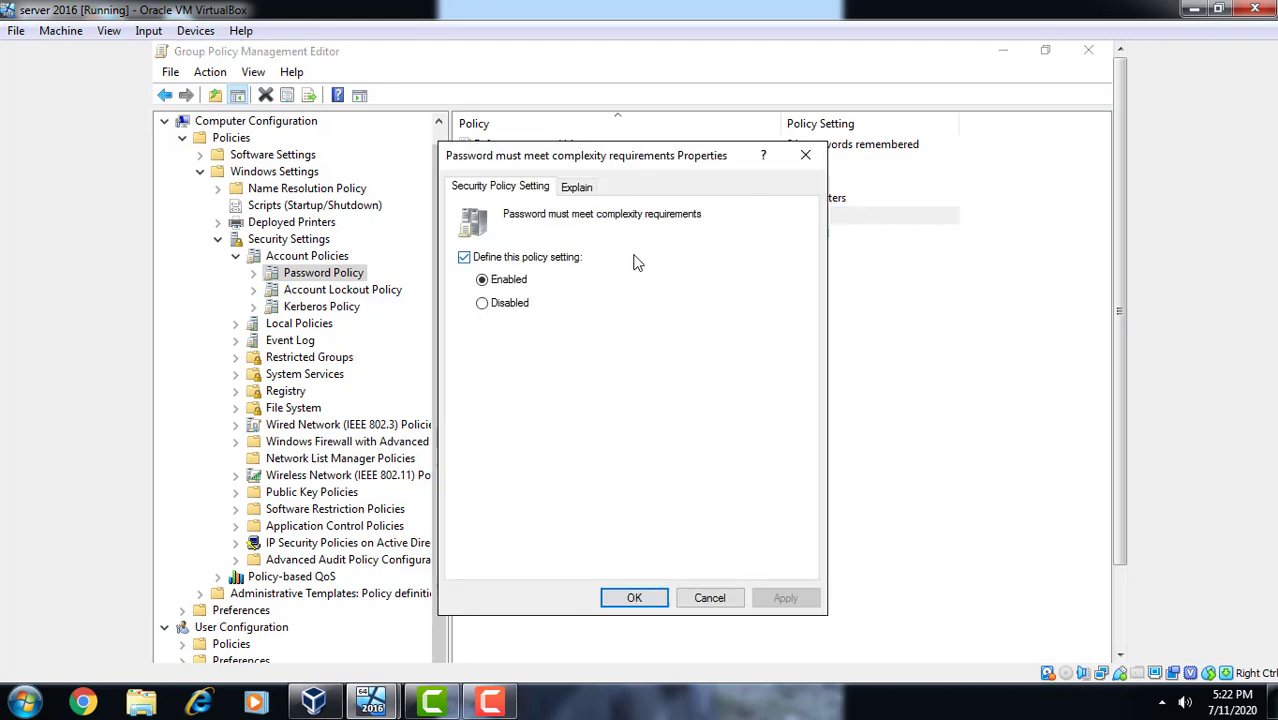
{"action": "left_click", "coordinate": [525, 309]}
{"action": "left_click", "coordinate": [788, 598]}
{"action": "left_click", "coordinate": [636, 600]}
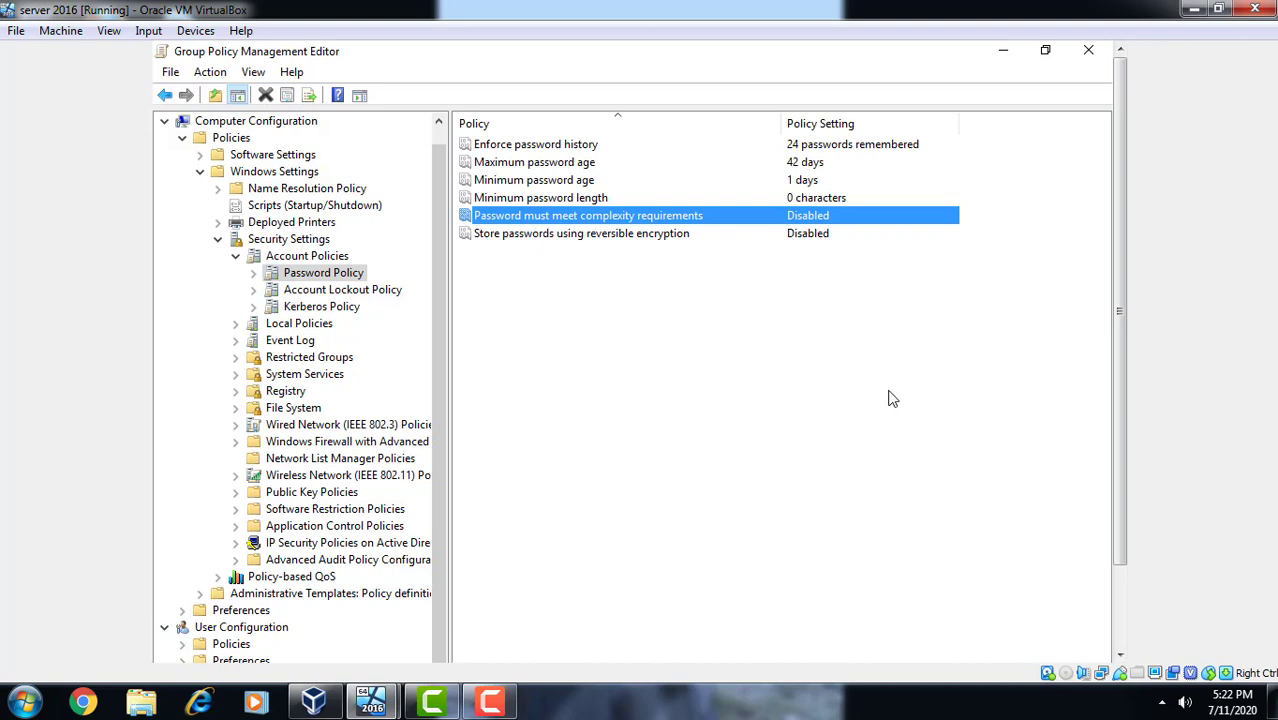
- Close the Group Policy Management Editor and minimize the Group Policy Management console
{"action": "left_click", "coordinate": [1090, 58]}
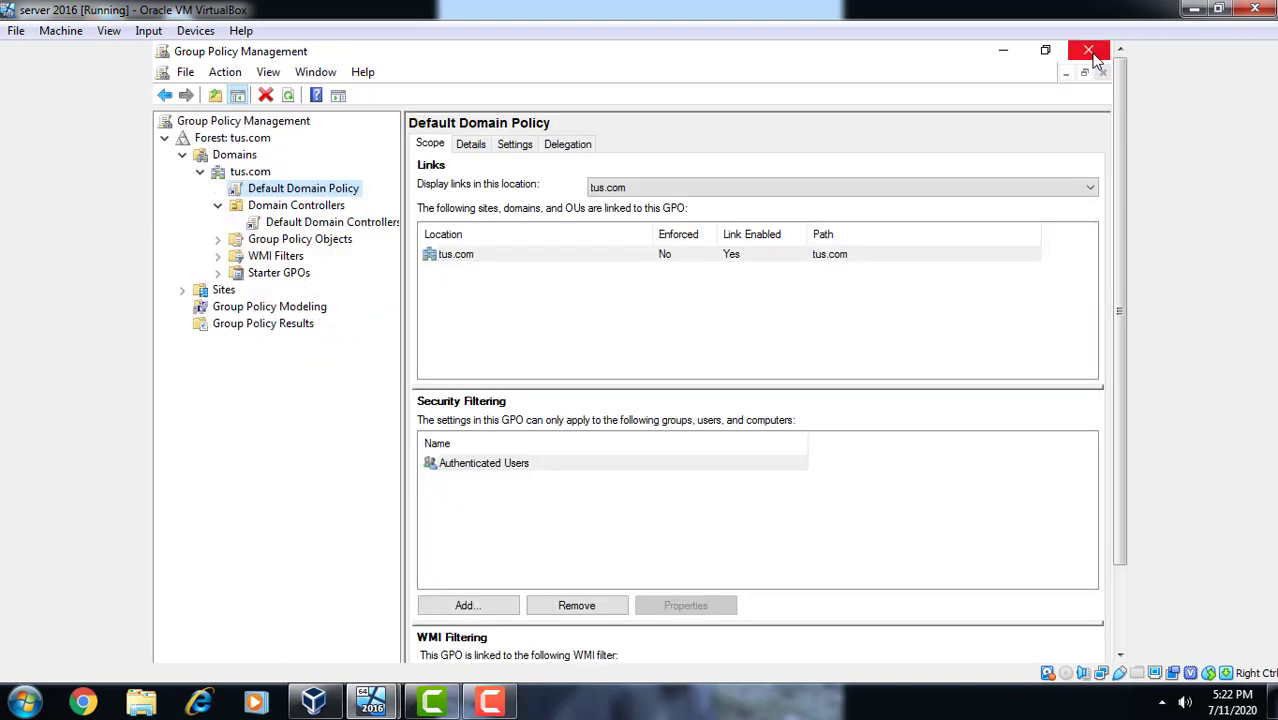
{"action": "left_click", "coordinate": [1124, 600]}
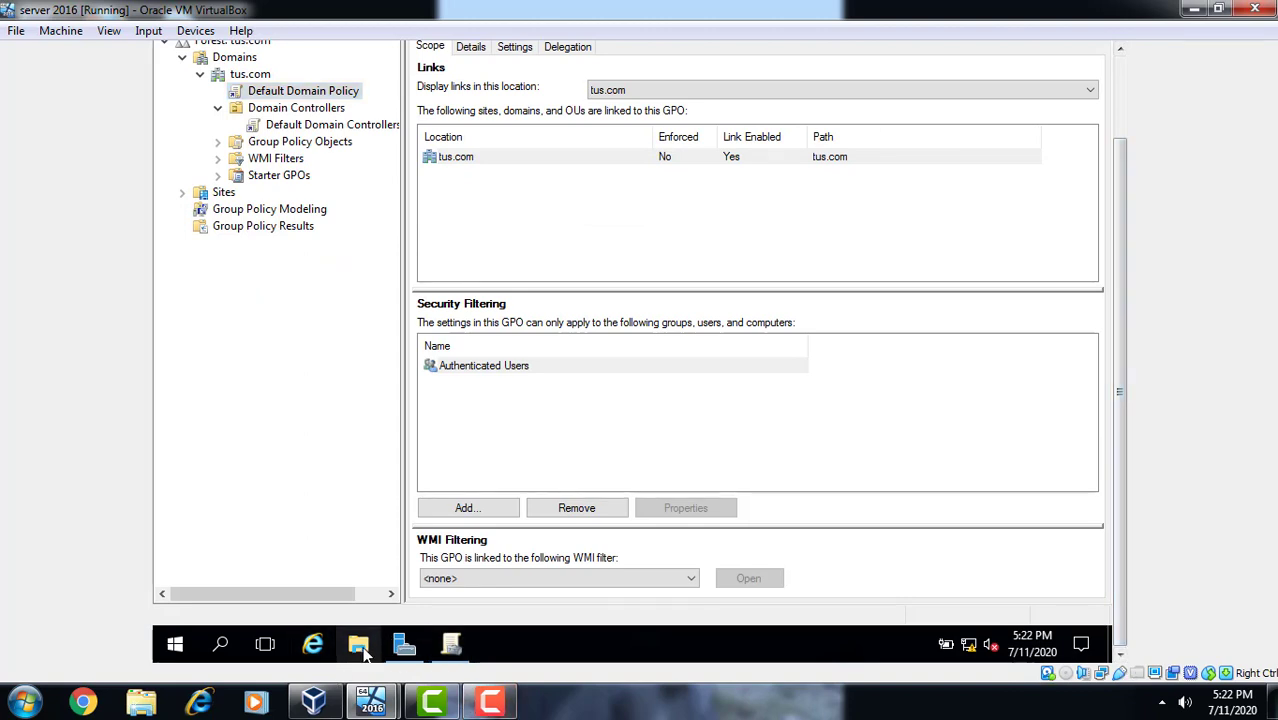
{"action": "left_click", "coordinate": [1121, 92]}
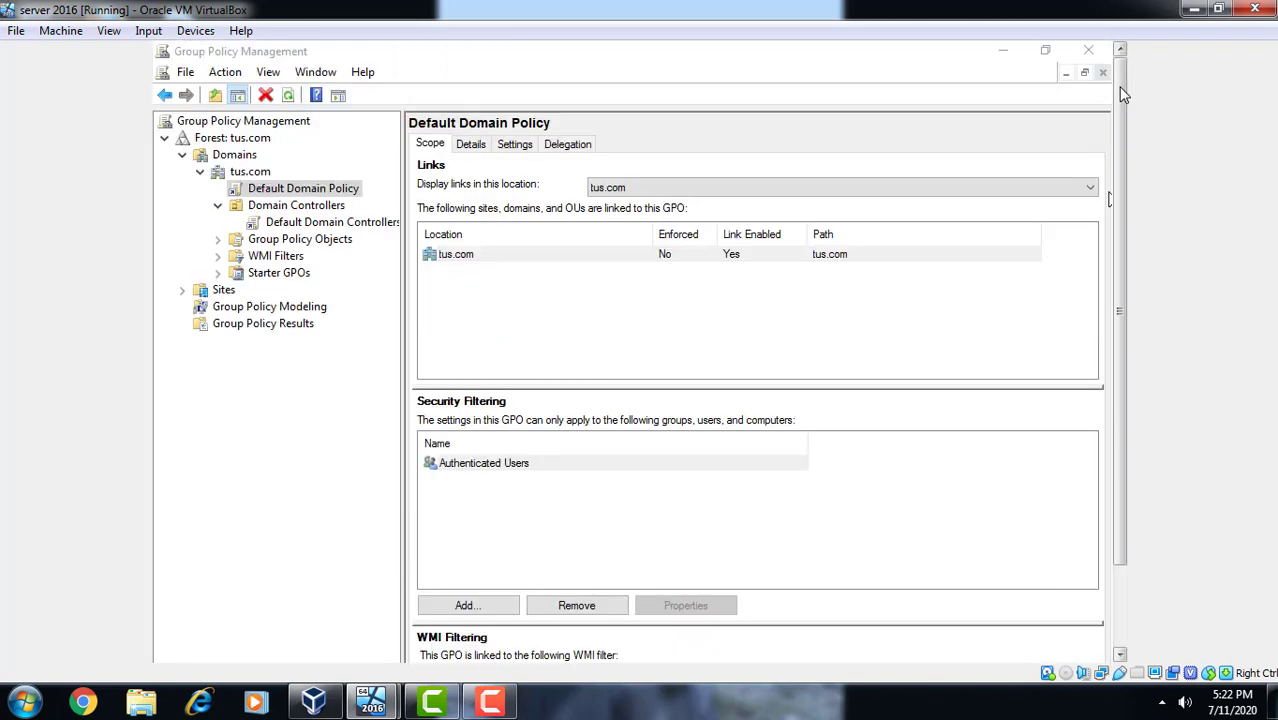
{"action": "left_click", "coordinate": [1121, 632]}
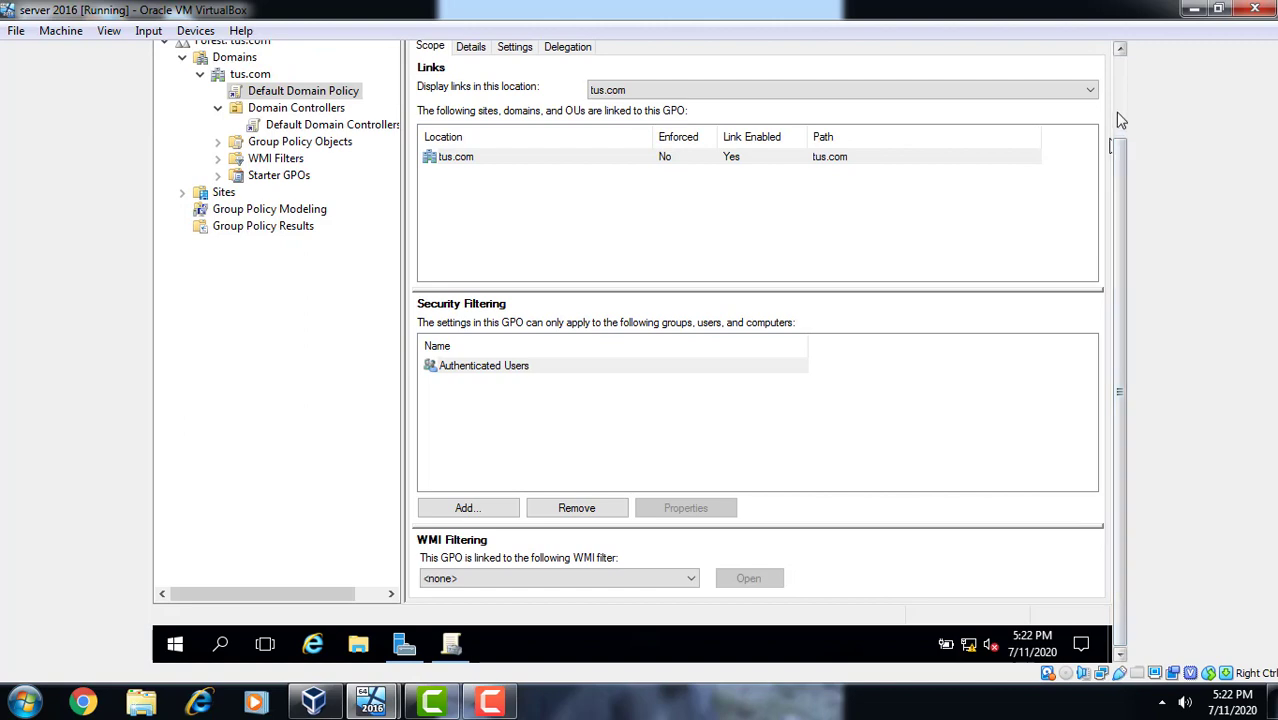
{"action": "left_click", "coordinate": [1120, 113]}
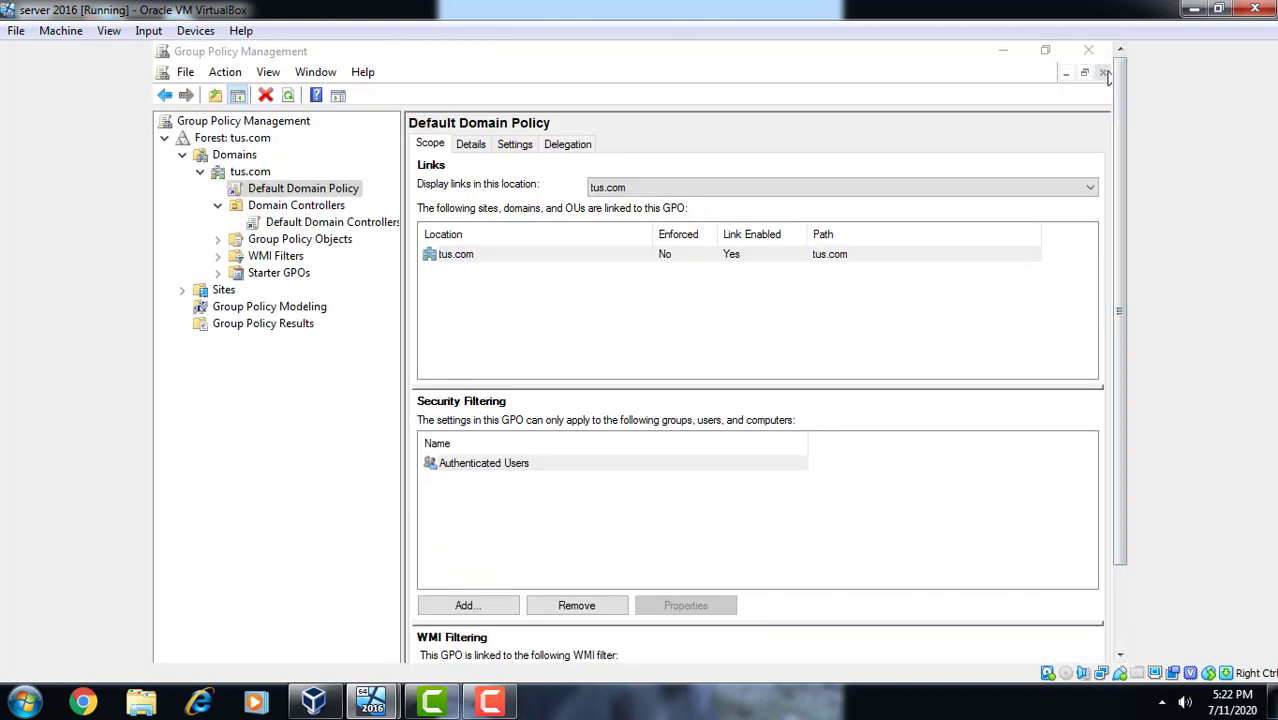
{"action": "left_click", "coordinate": [1004, 52]}
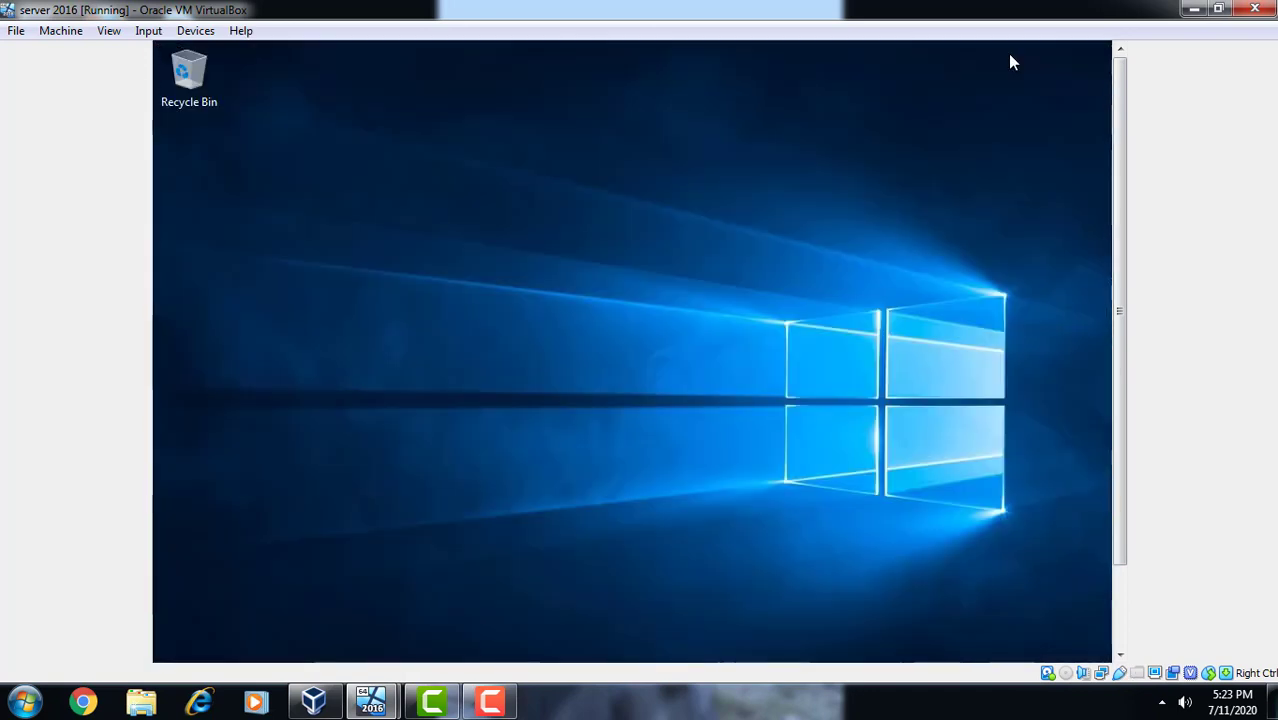
{"action": "left_click", "coordinate": [1124, 628]}
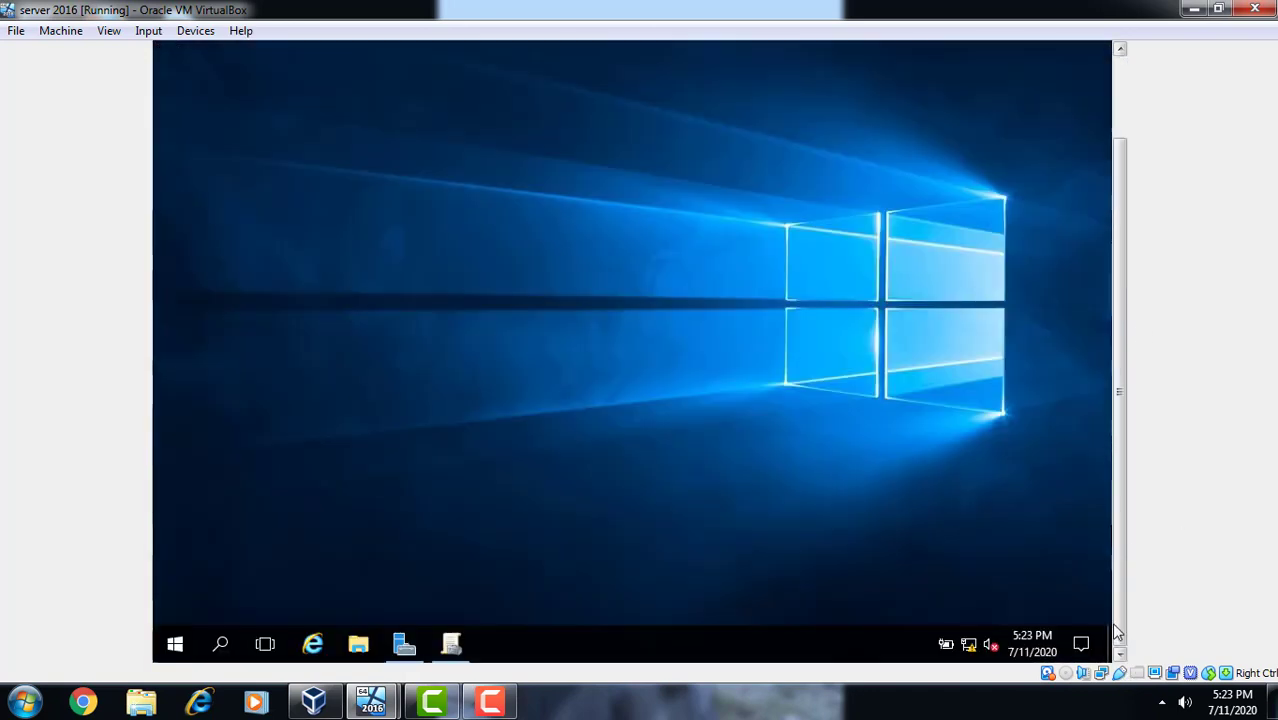
{"action": "left_click", "coordinate": [405, 646]}
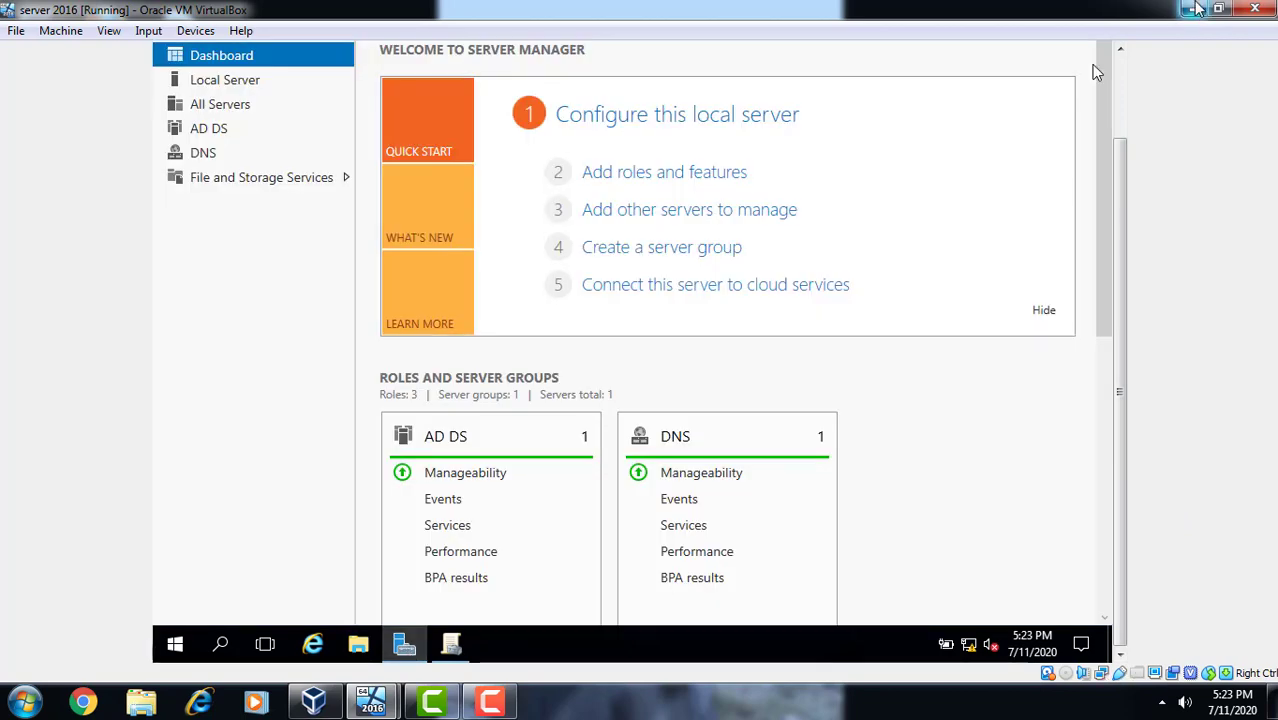
{"action": "left_click", "coordinate": [1124, 88]}
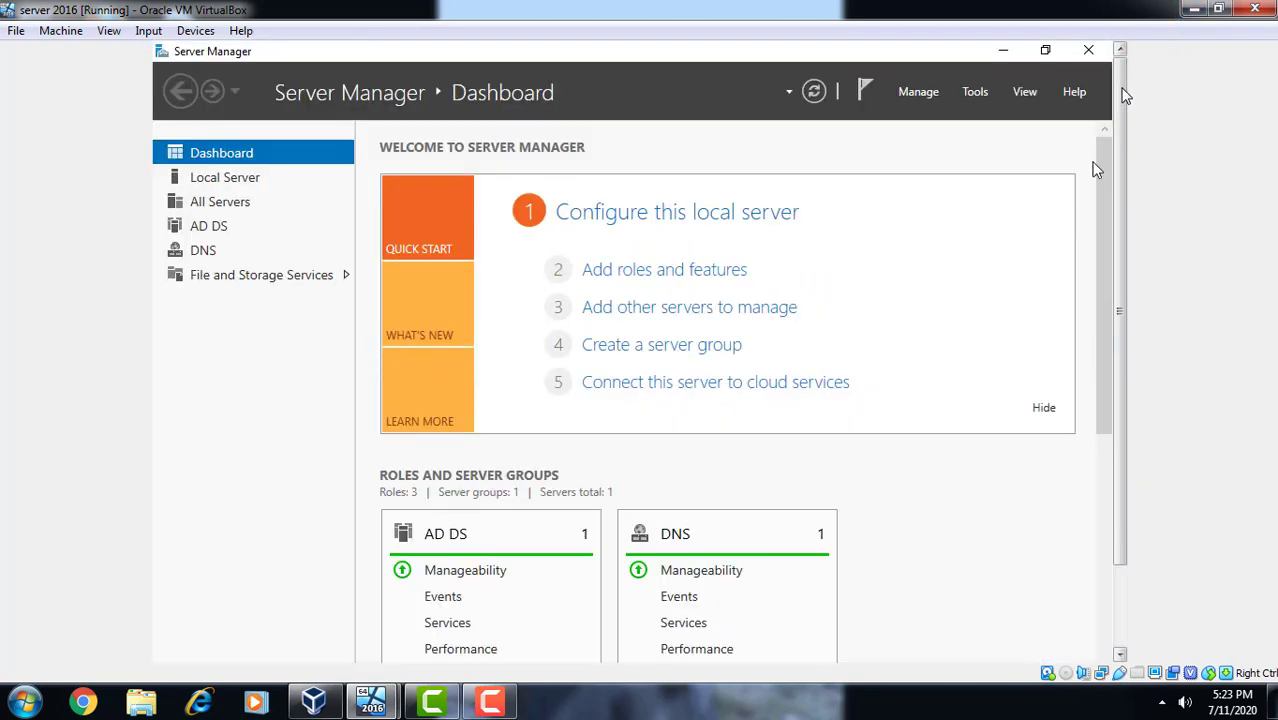
{"action": "left_click", "coordinate": [1120, 641]}
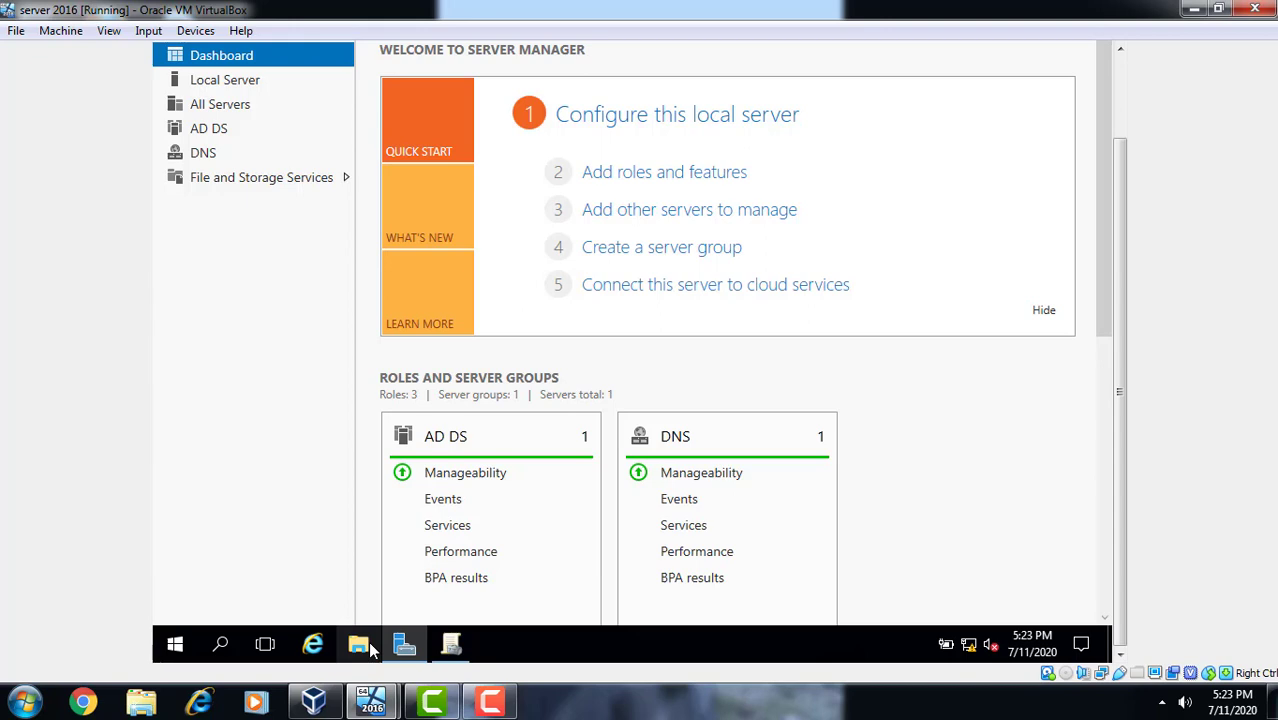
{"action": "left_click", "coordinate": [1120, 80]}
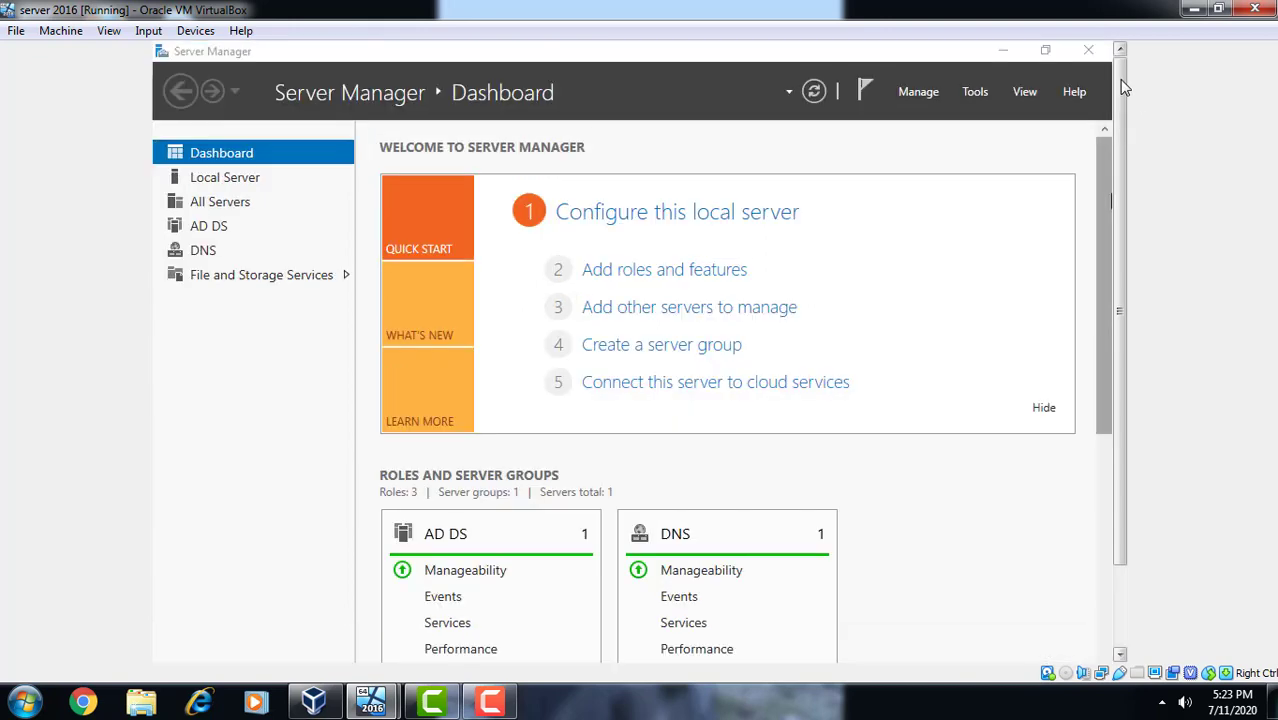
{"action": "left_click", "coordinate": [1009, 53]}
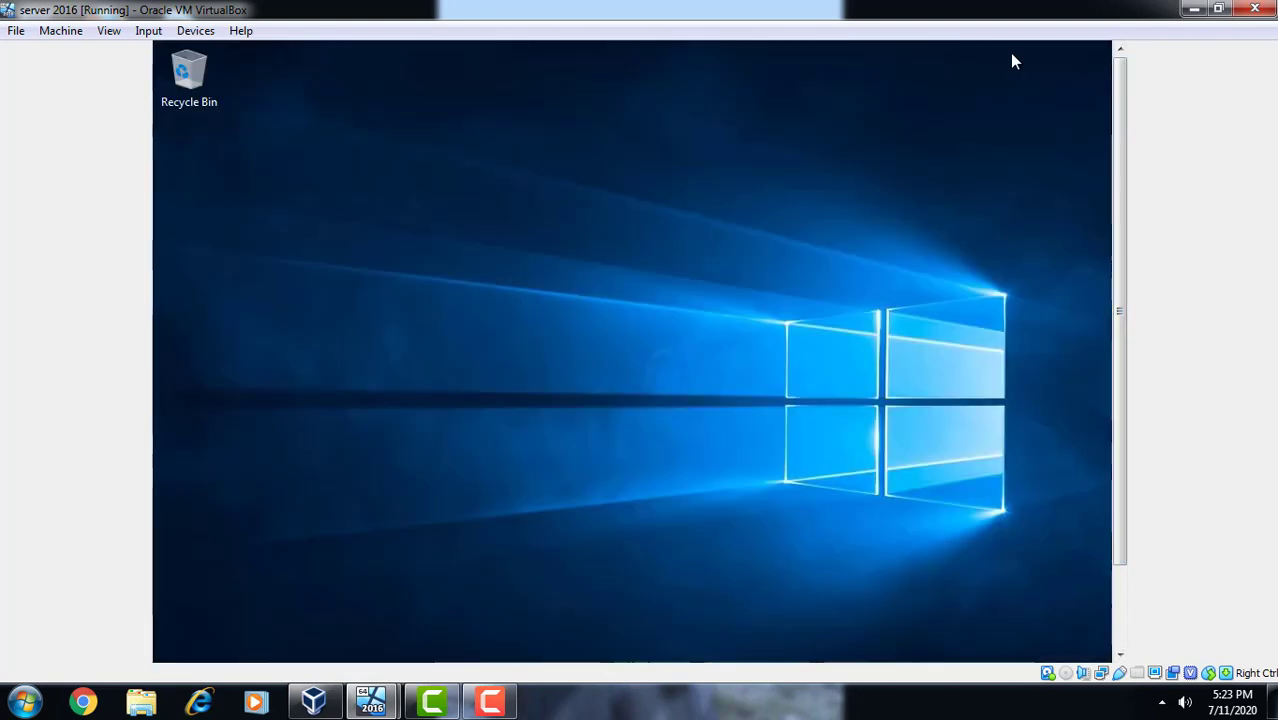
- Minimize Server Manager so the bare Windows Server desktop and its taskbar are visible
{"action": "left_click", "coordinate": [1123, 611]}
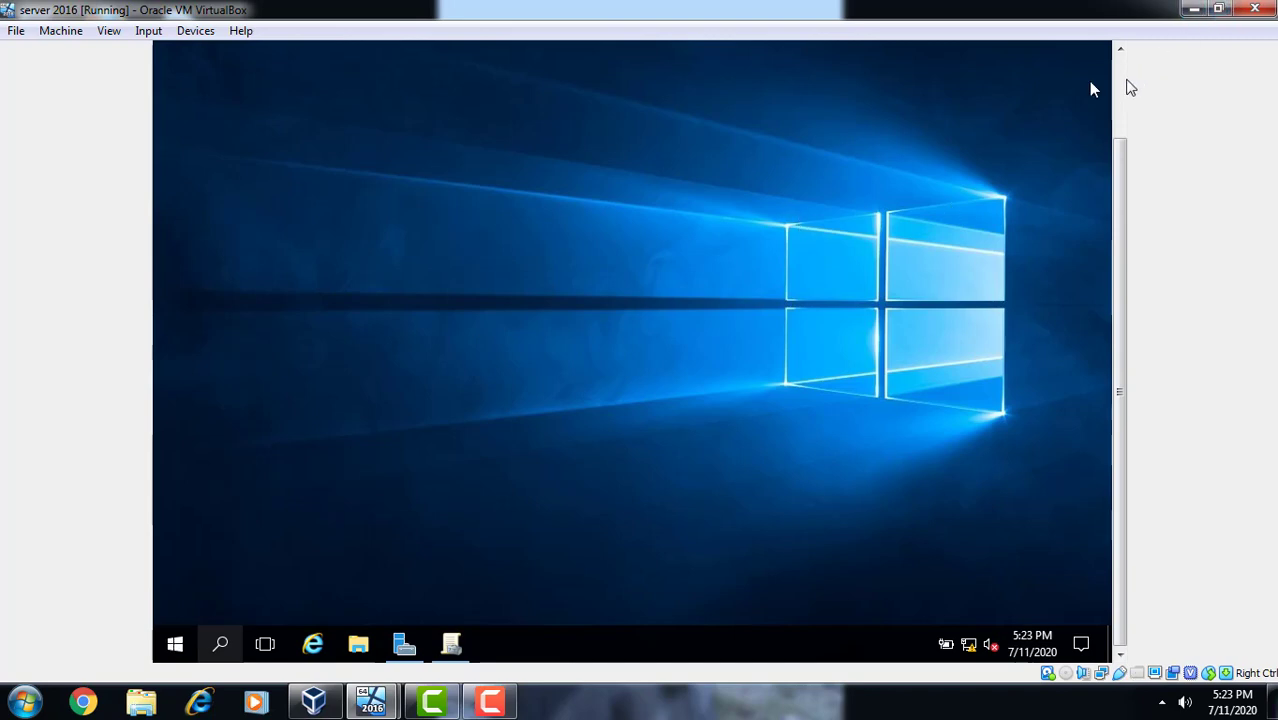
{"action": "left_click", "coordinate": [1124, 81]}
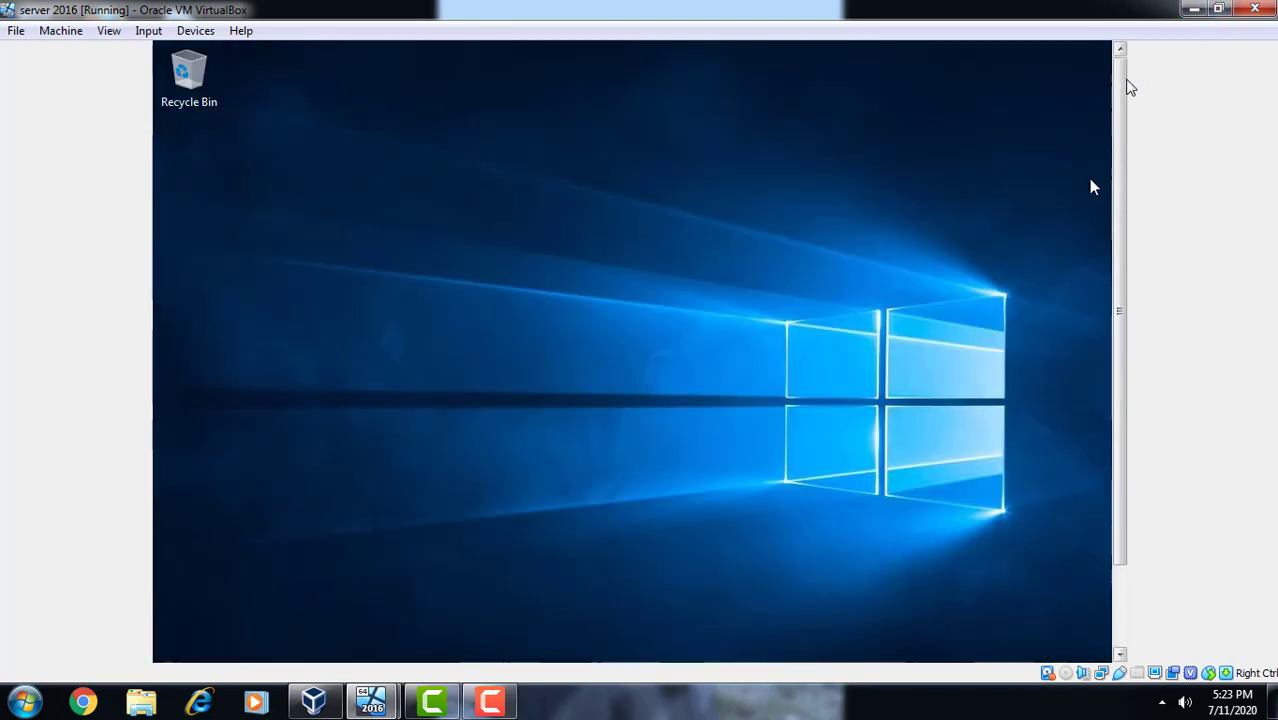
{"action": "left_click", "coordinate": [1121, 632]}
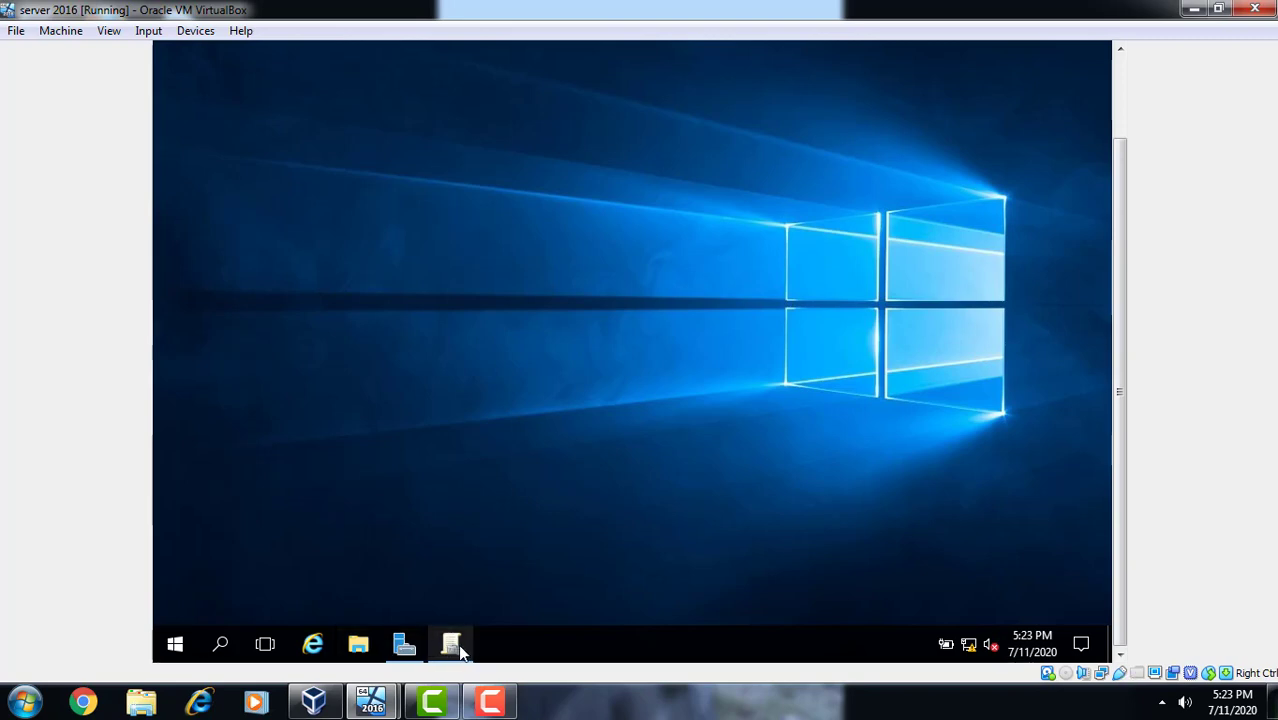
{"action": "left_click", "coordinate": [1119, 72]}
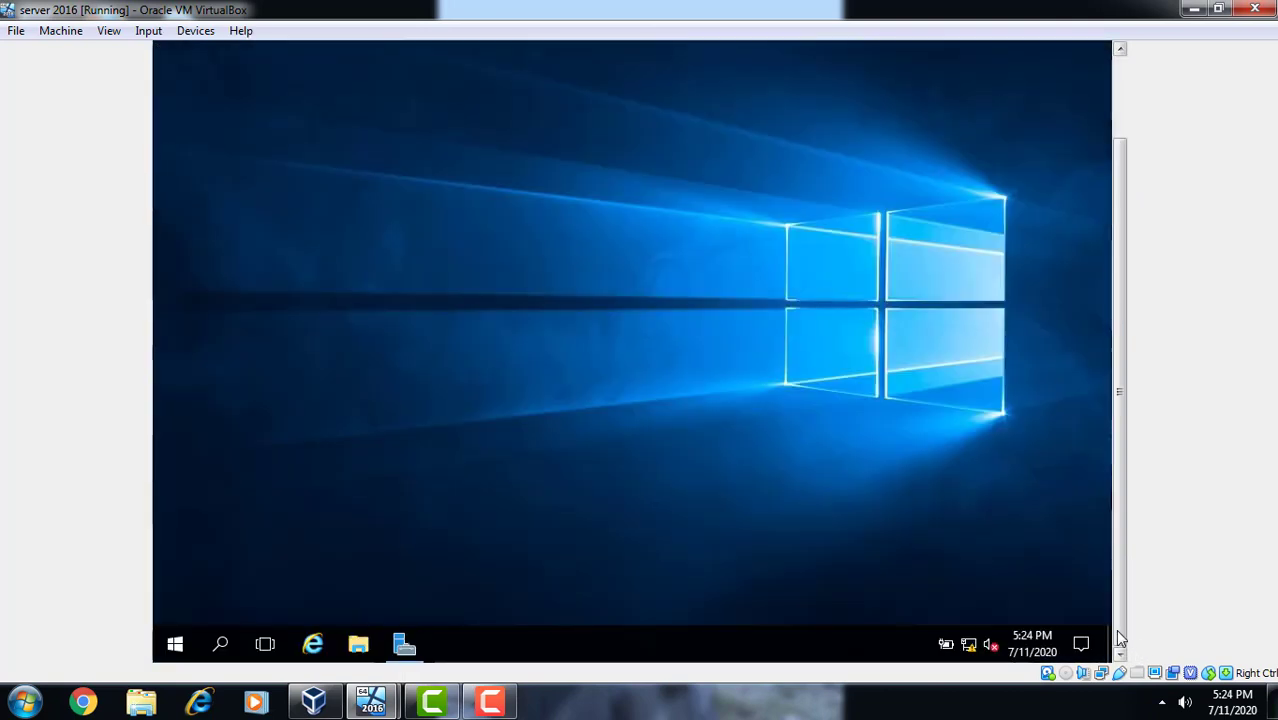
{"action": "left_click", "coordinate": [410, 643]}
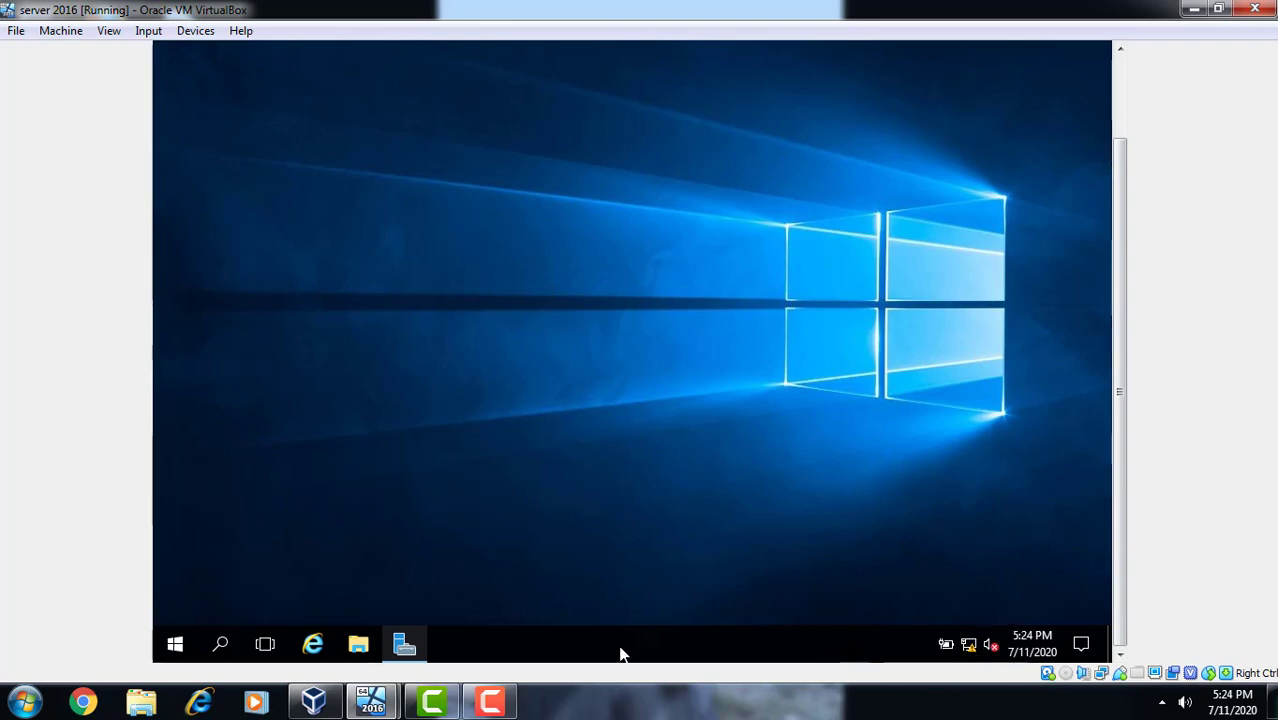
{"action": "left_click", "coordinate": [1127, 75]}
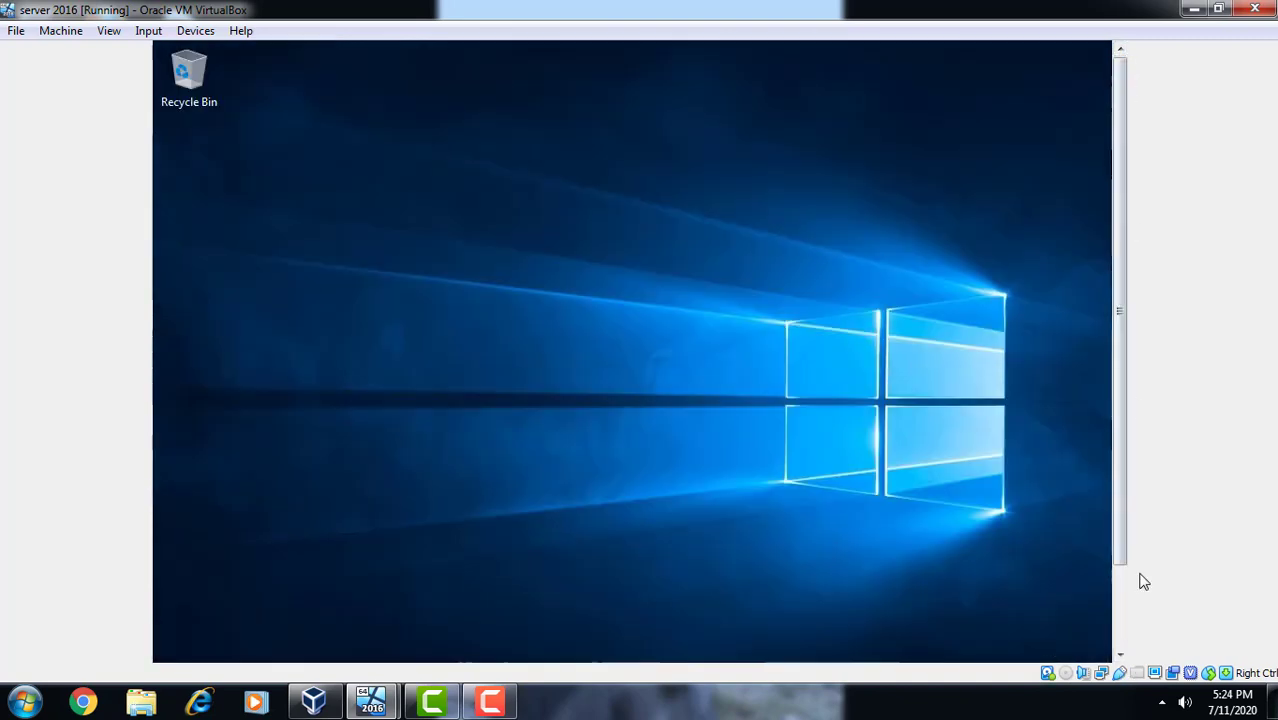
{"action": "left_click", "coordinate": [1127, 605]}
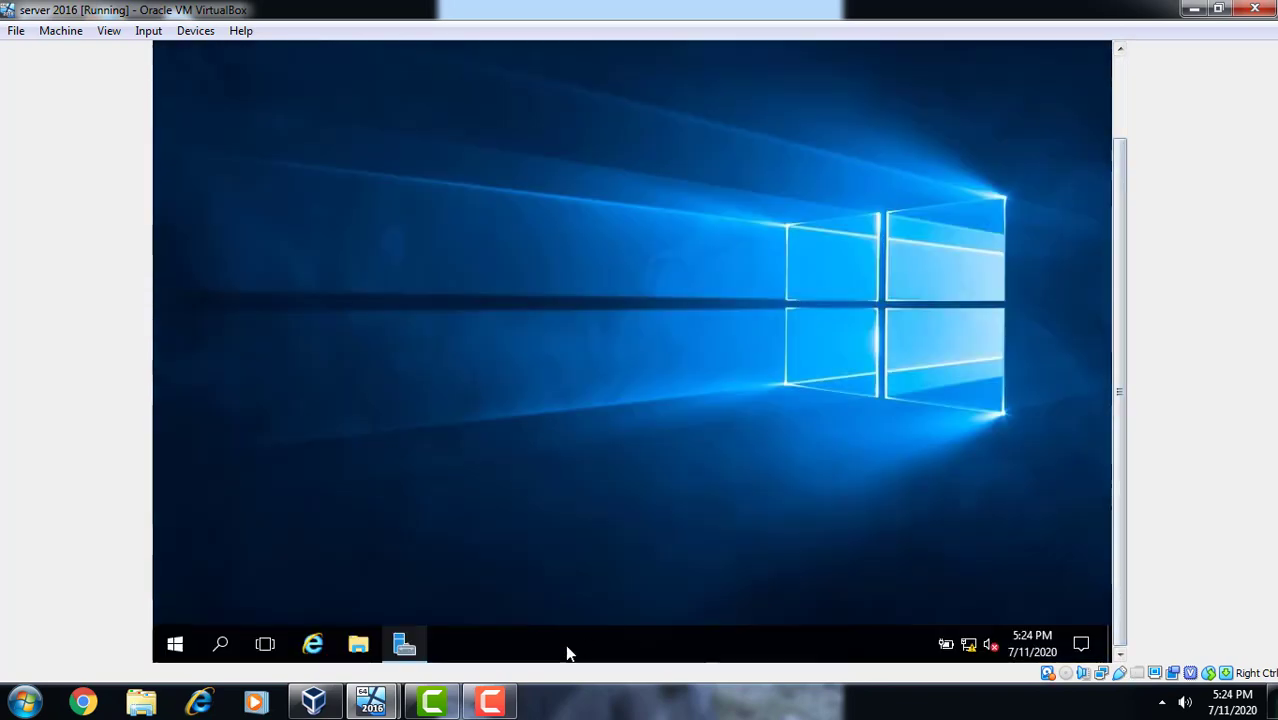
{"action": "left_click", "coordinate": [492, 701]}
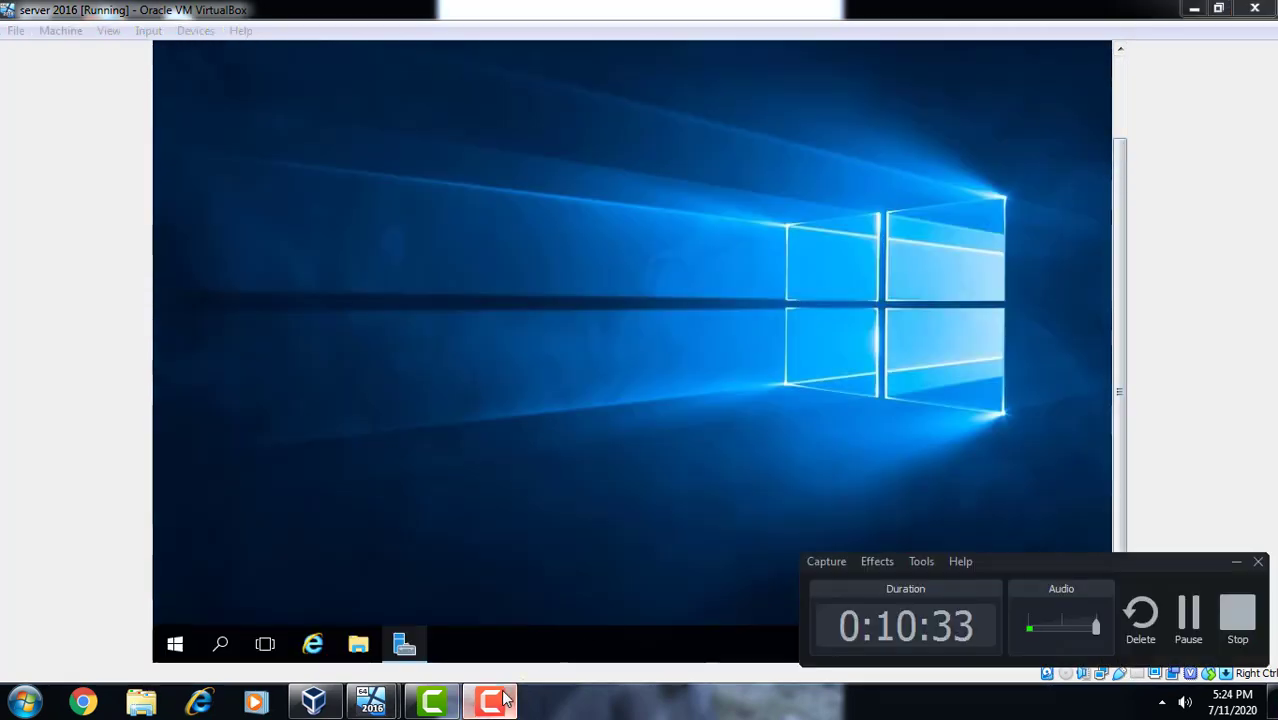
- Close the 'File Explorer (Not Responding)' window and bring Server Manager's Dashboard back into view
{"action": "left_click", "coordinate": [492, 701]}
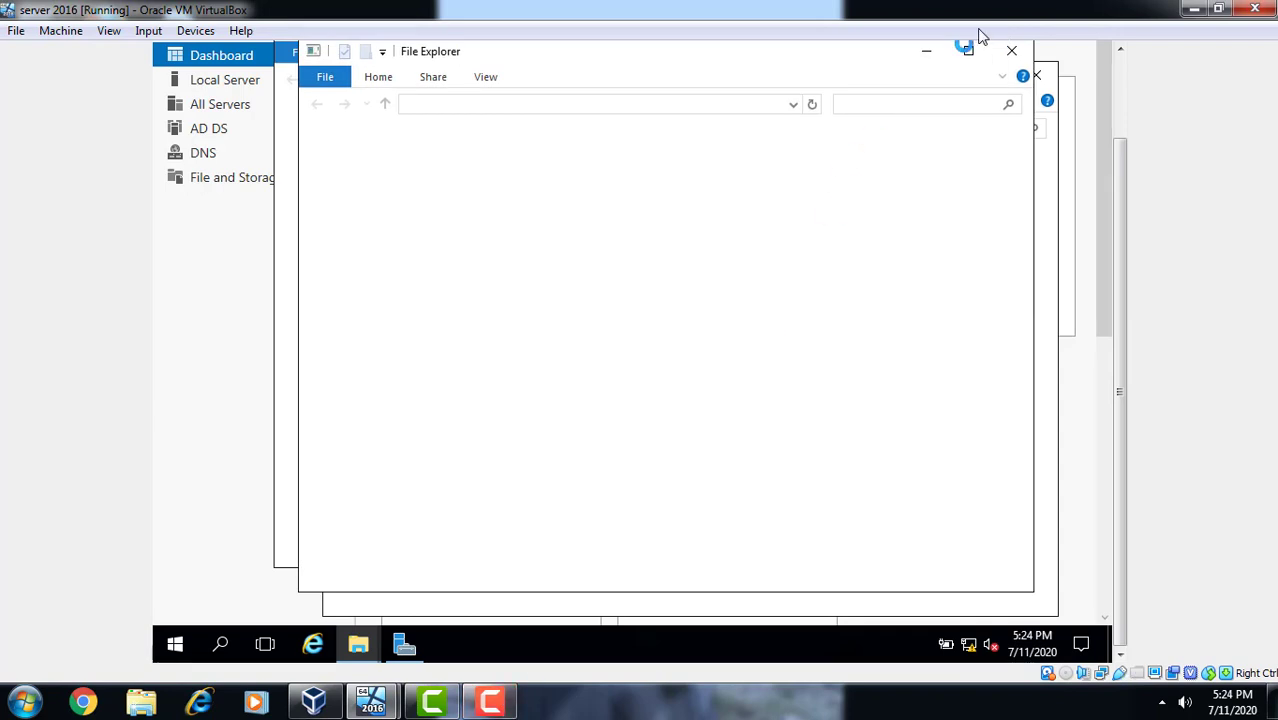
{"action": "left_click", "coordinate": [1012, 52]}
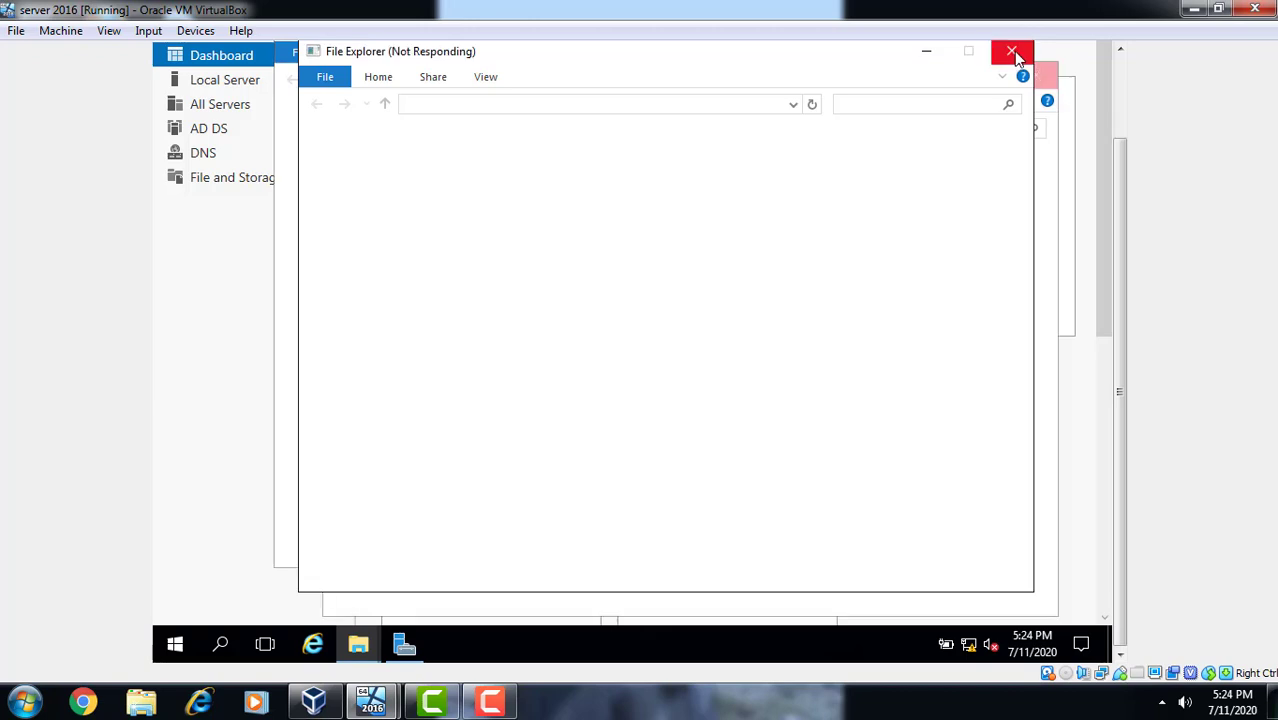
{"action": "left_click", "coordinate": [1123, 77]}
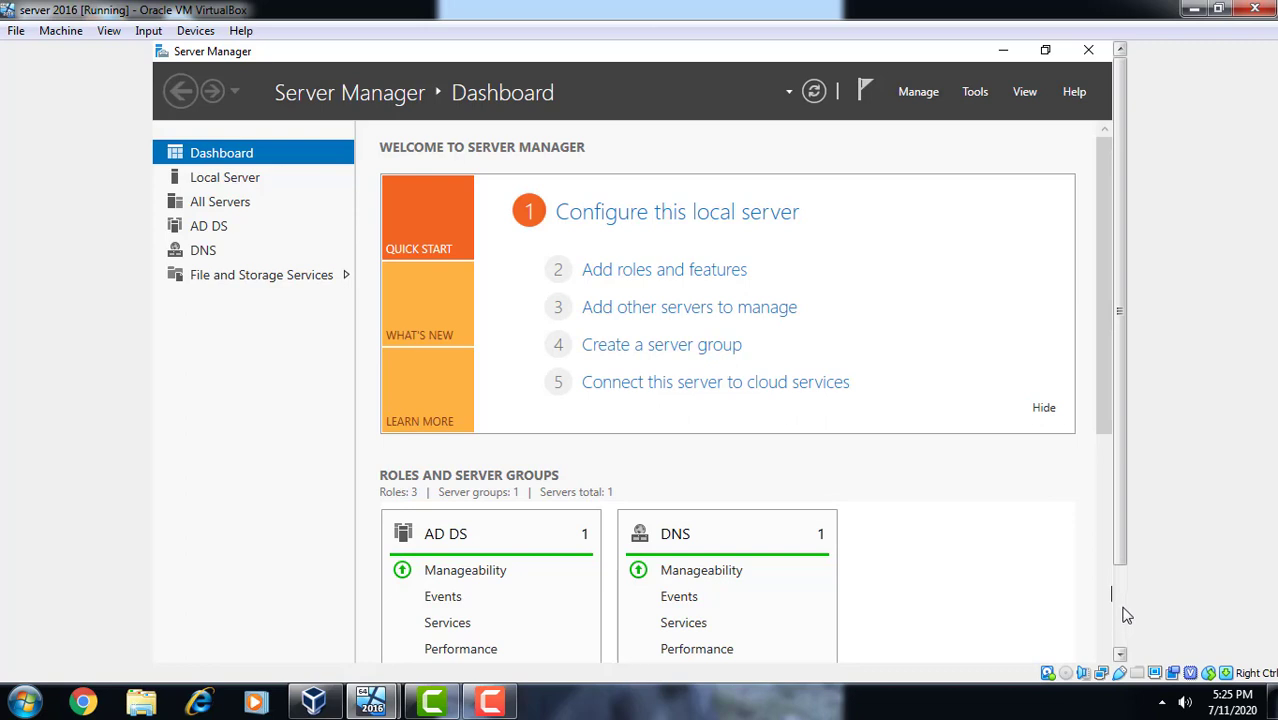
{"action": "scroll", "coordinate": [1126, 615], "scroll_direction": "down", "scroll_amount": 2}
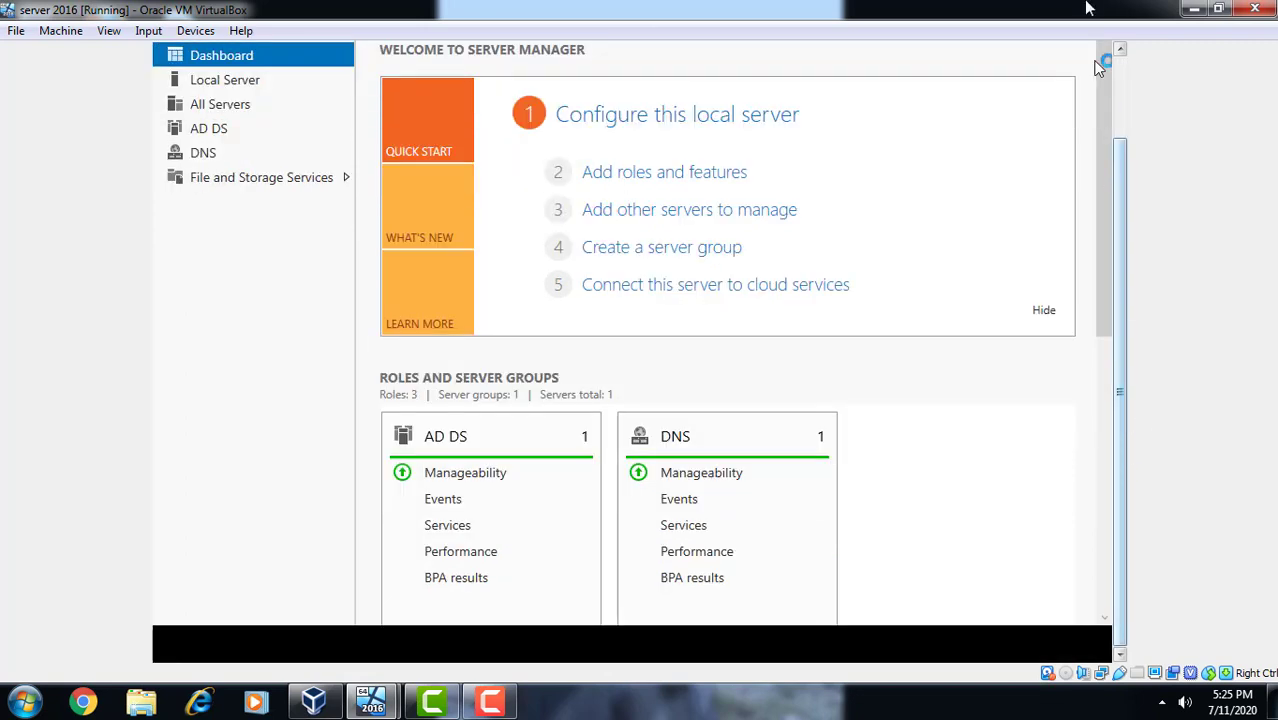
{"action": "scroll", "coordinate": [1118, 100], "scroll_direction": "up", "scroll_amount": 2}
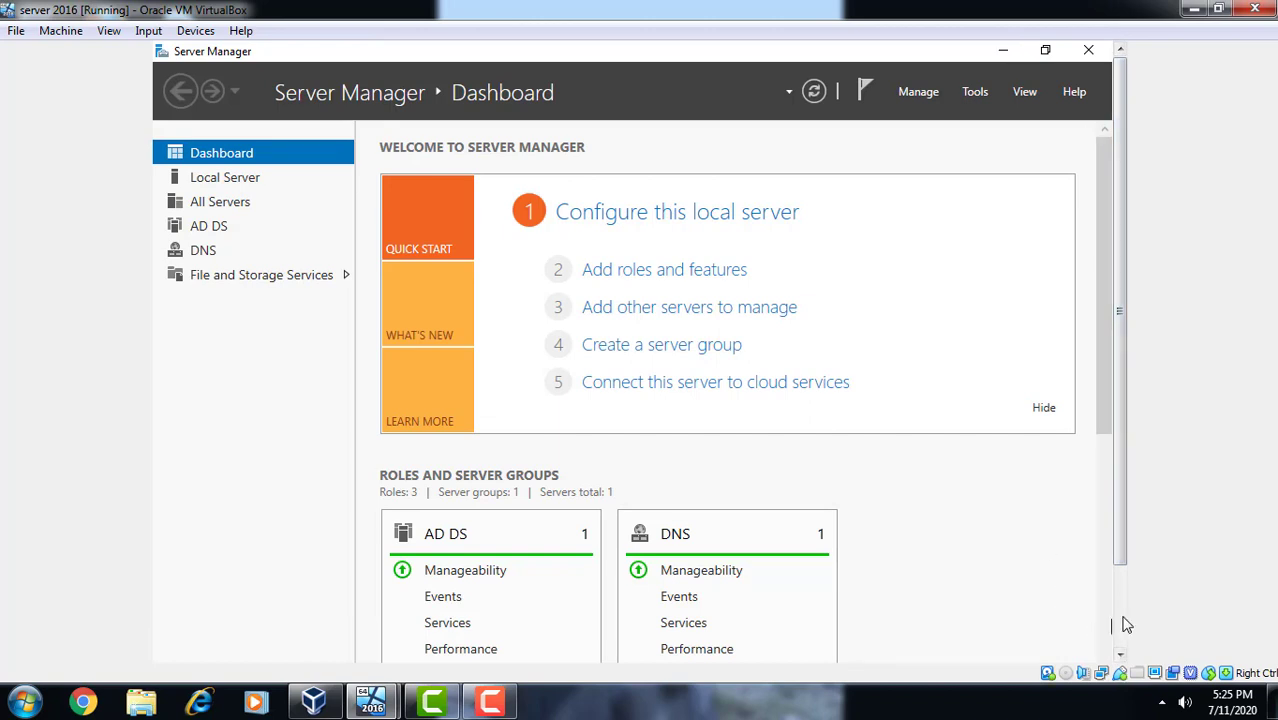
{"action": "scroll", "coordinate": [1124, 622], "scroll_direction": "down", "scroll_amount": 2}
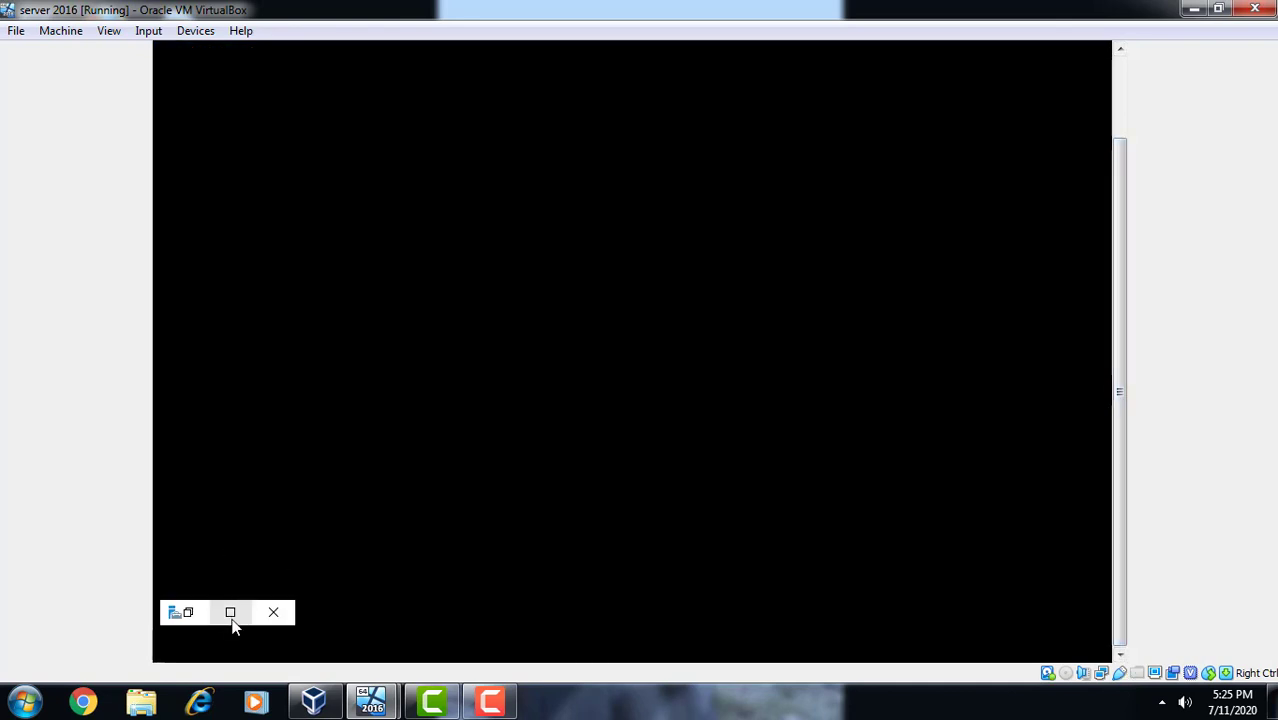
{"action": "left_click", "coordinate": [231, 618]}
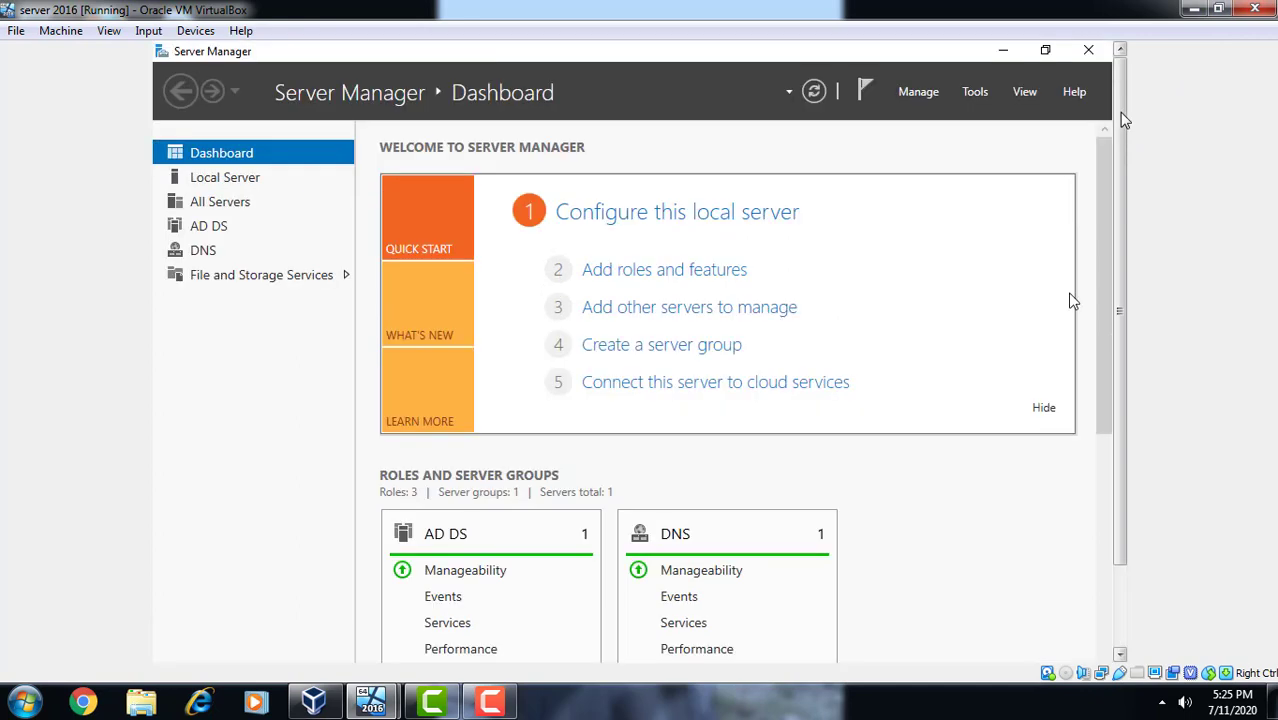
{"action": "left_click", "coordinate": [1005, 51]}
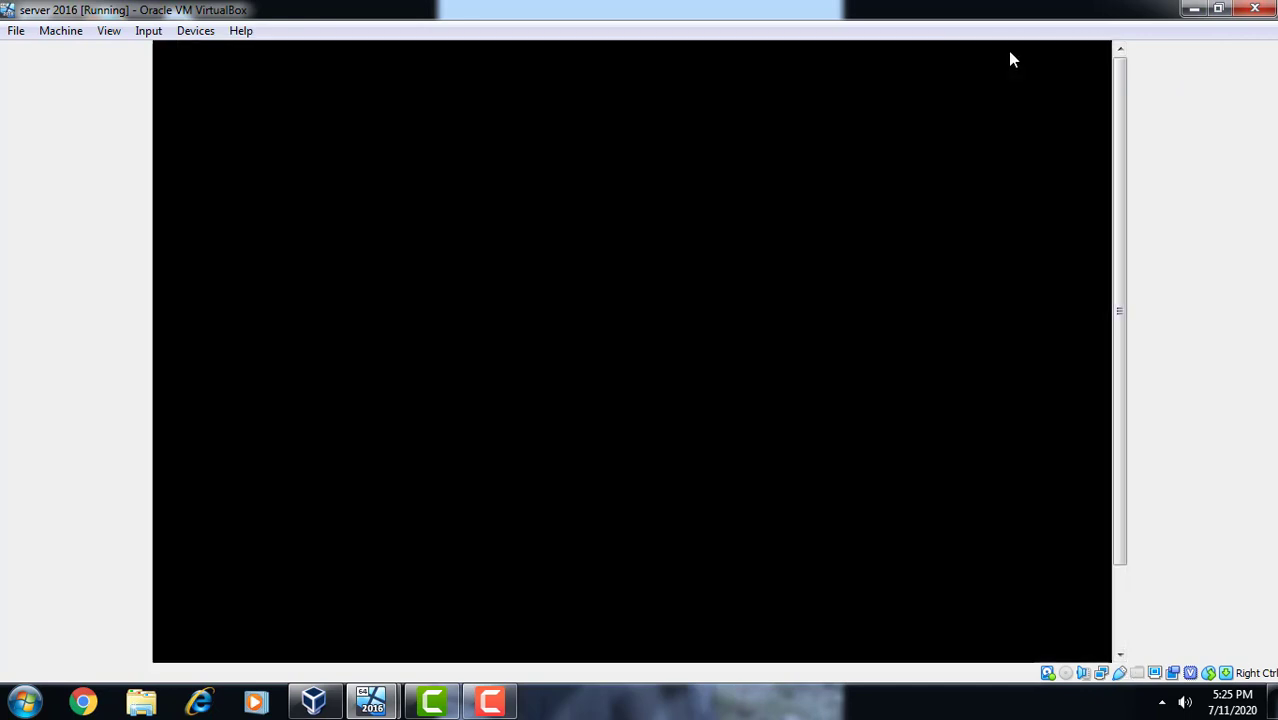
{"action": "left_click", "coordinate": [1122, 626]}
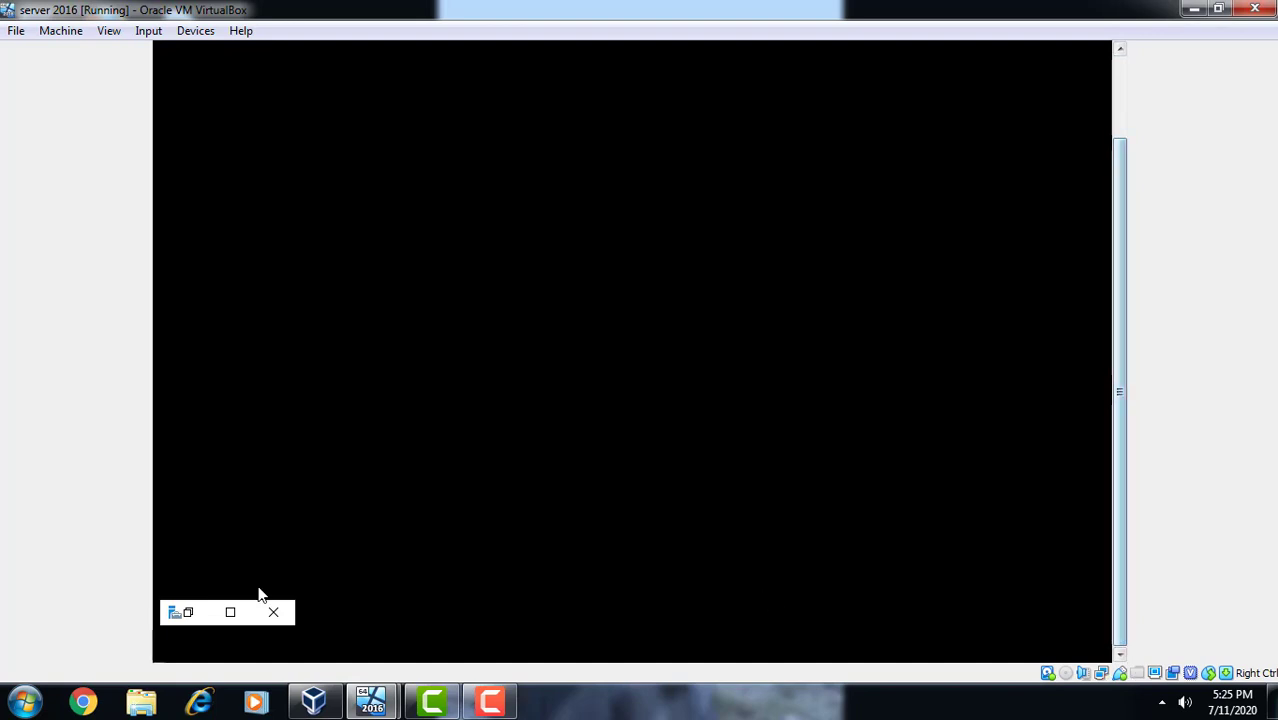
{"action": "left_click", "coordinate": [230, 613]}
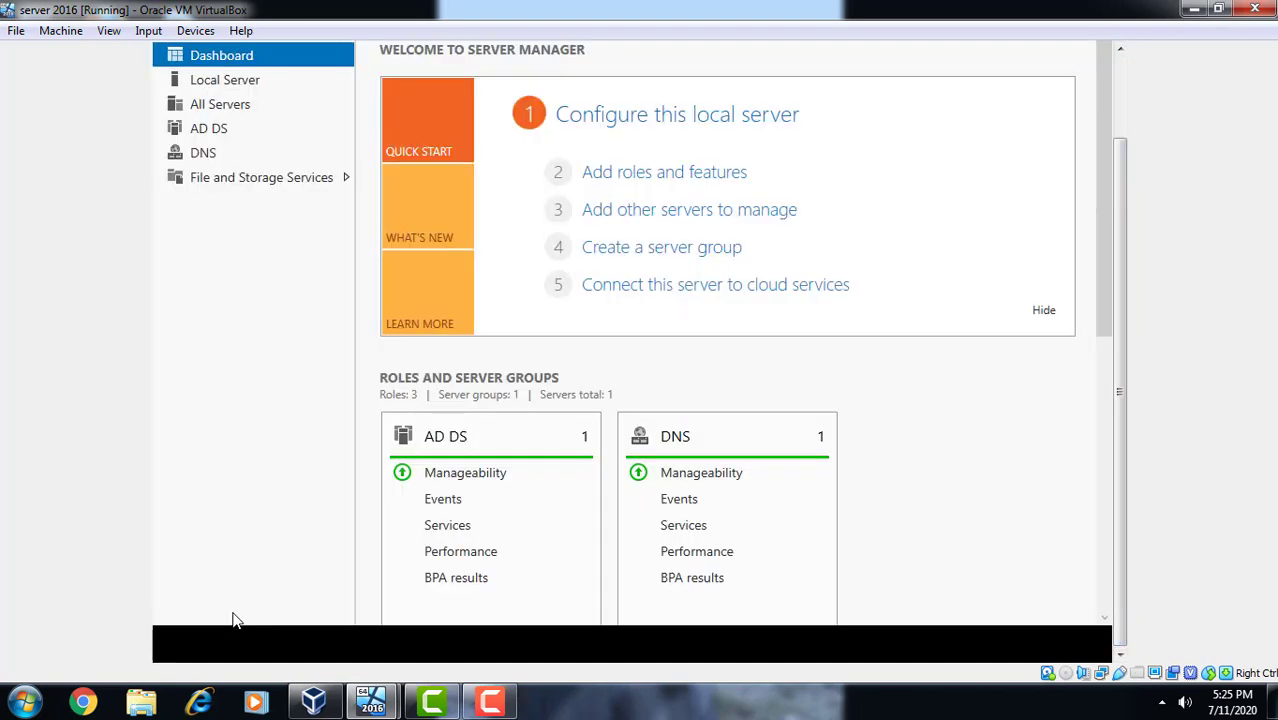
{"action": "left_click", "coordinate": [490, 702]}
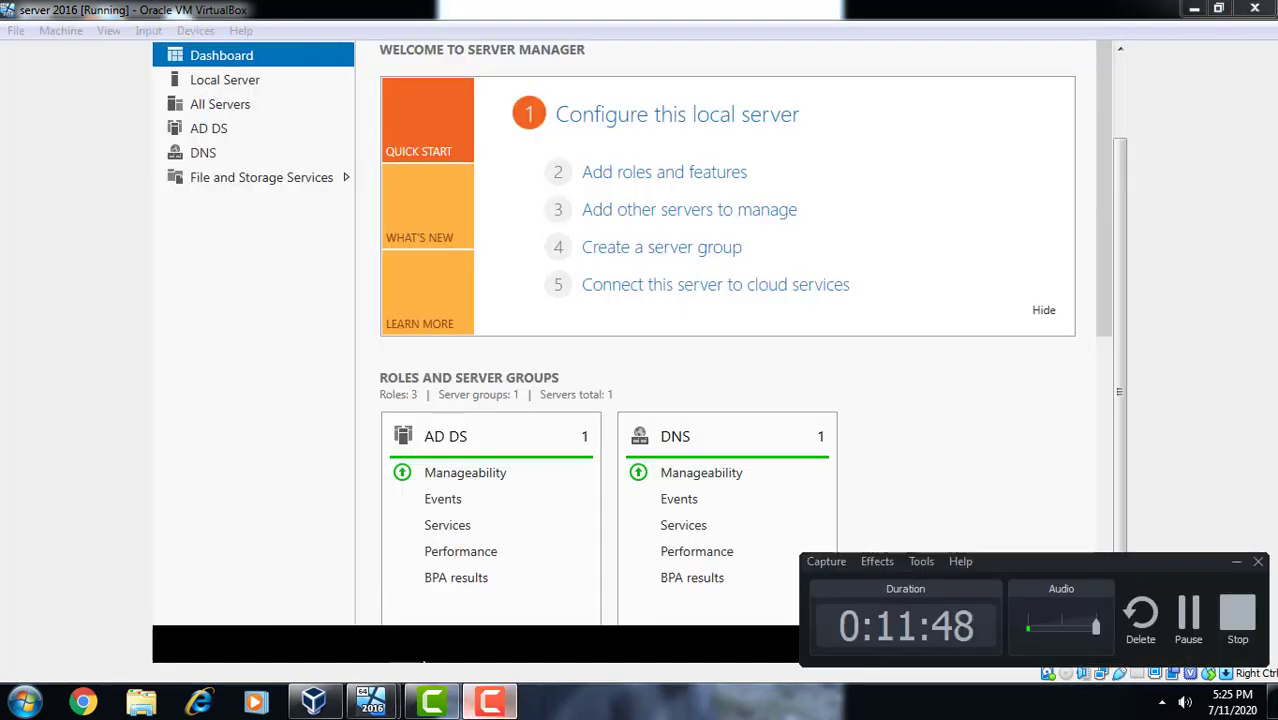
- Run gpupdate /force in the elevated Command Prompt to refresh computer and user policy
{"action": "left_click", "coordinate": [1188, 615]}
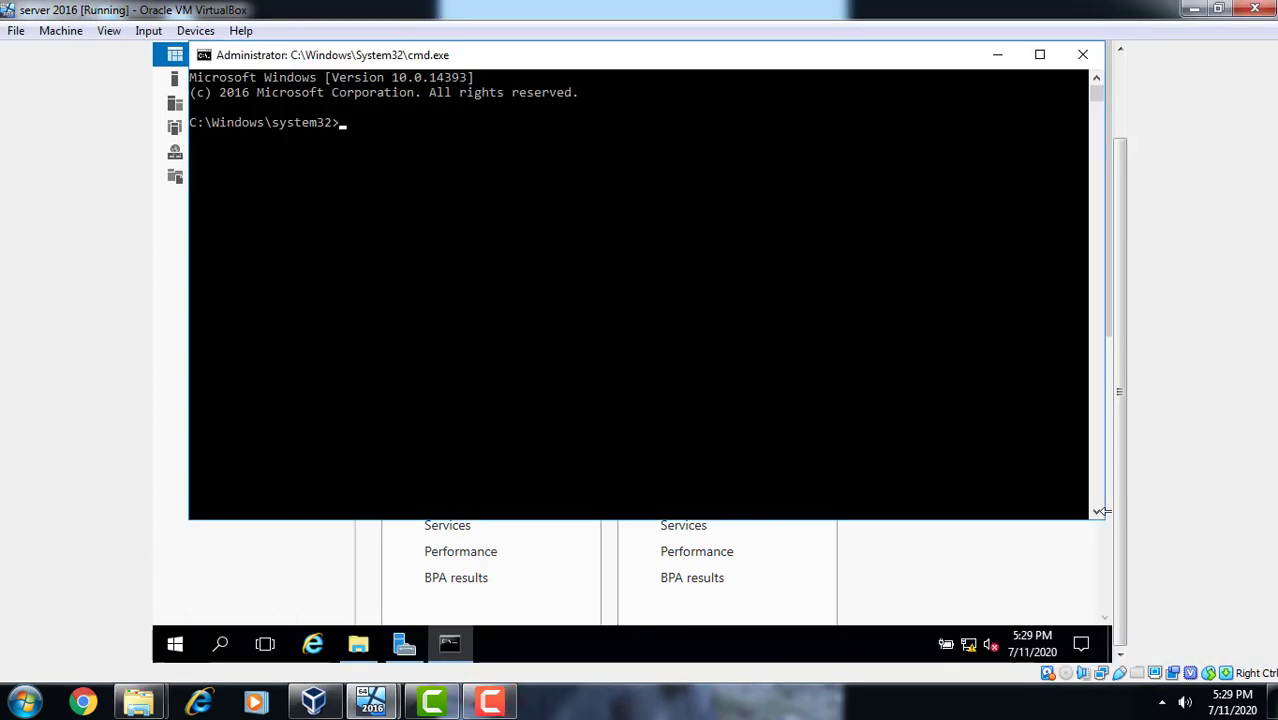
{"action": "left_click", "coordinate": [588, 287]}
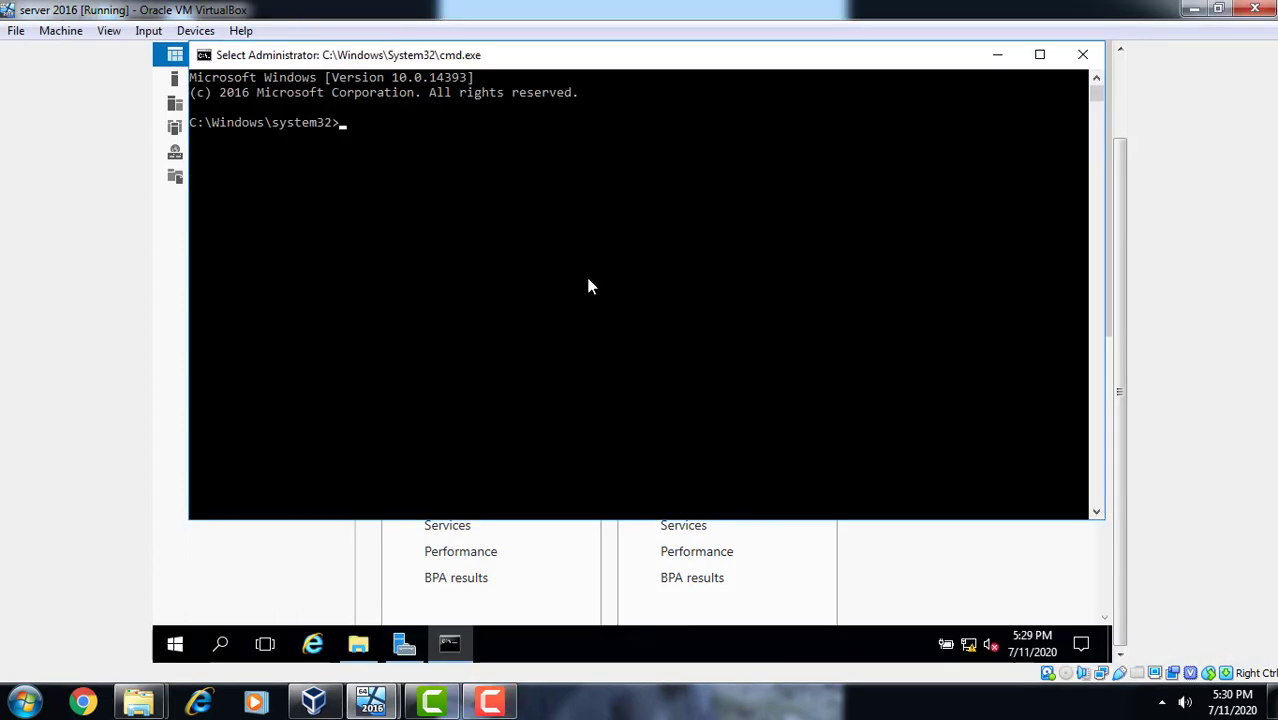
{"action": "type", "text": "g"}
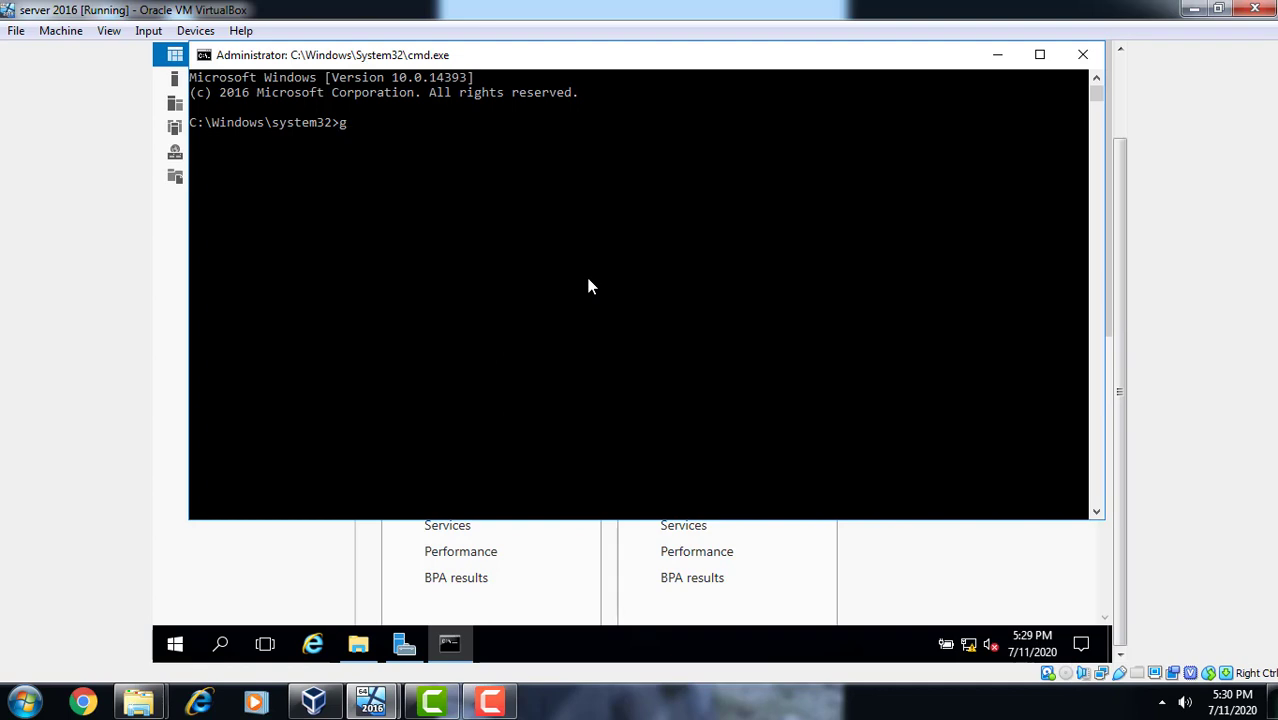
{"action": "type", "text": "pupdate/"}
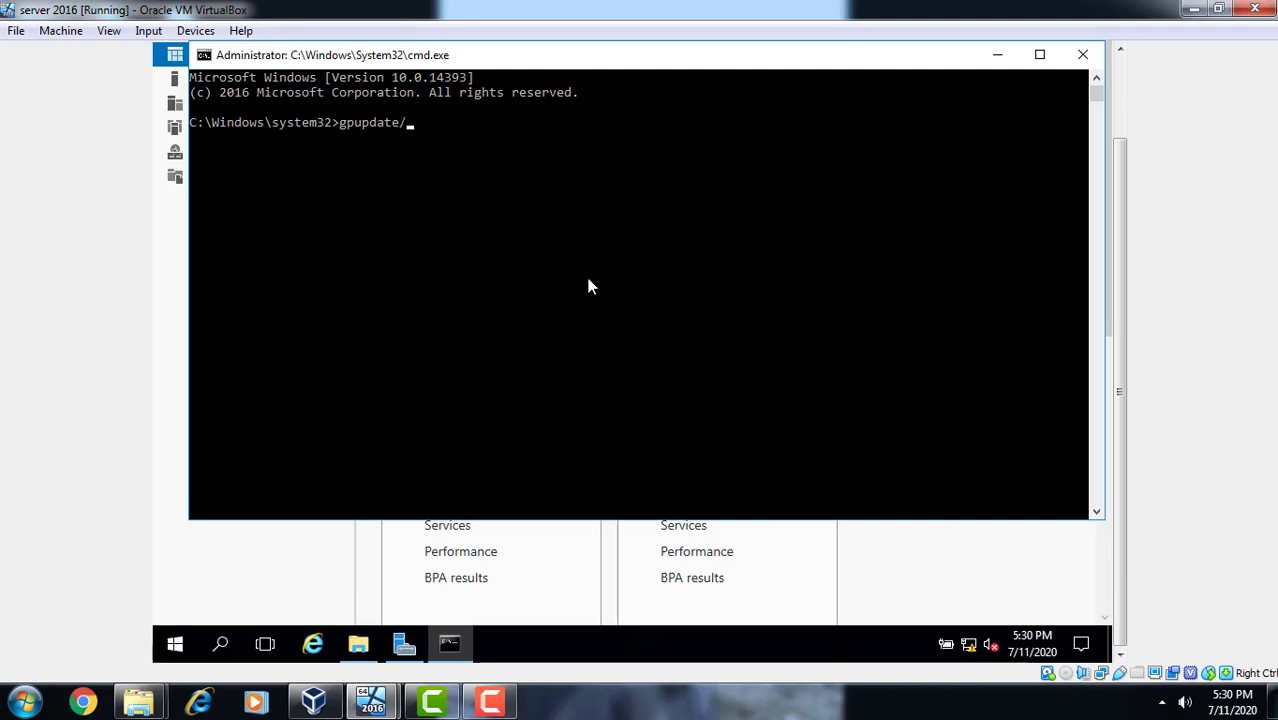
{"action": "type", "text": "force"}
{"action": "key", "text": "Return"}
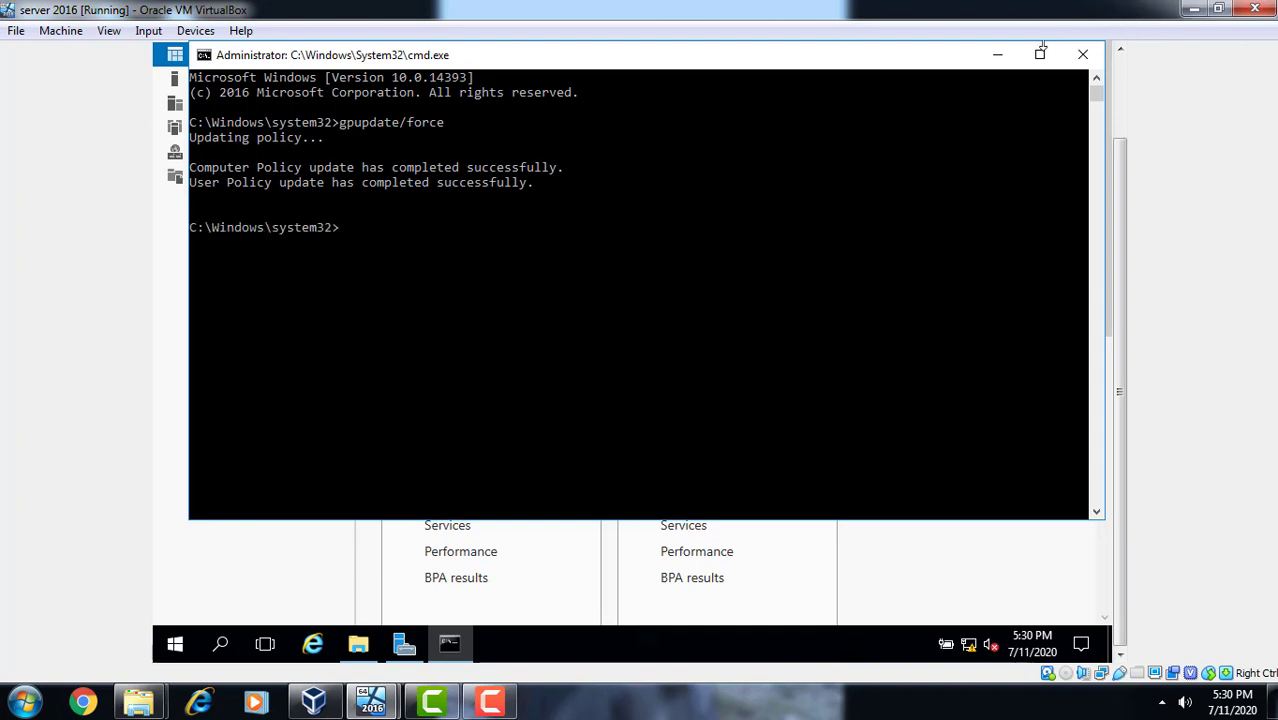
- Minimize Command Prompt and launch Active Directory Users and Computers from Server Manager's Tools menu
{"action": "left_click", "coordinate": [1000, 55]}
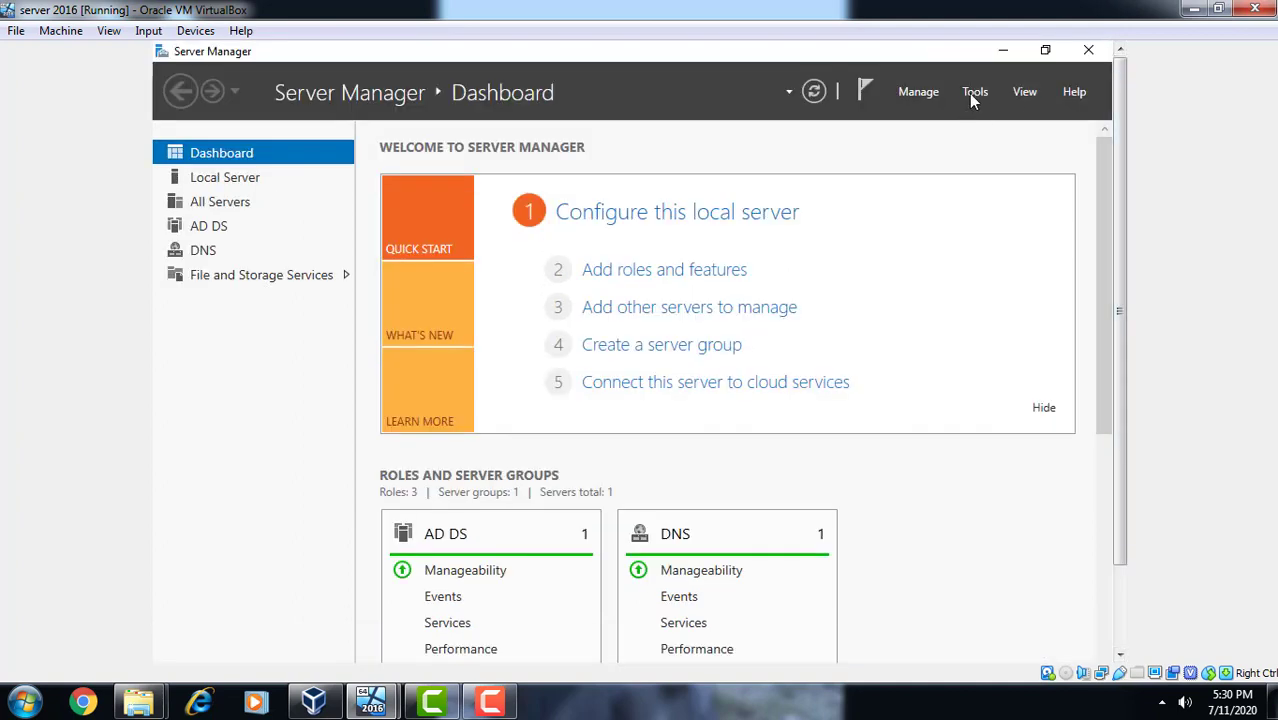
{"action": "left_click", "coordinate": [976, 93]}
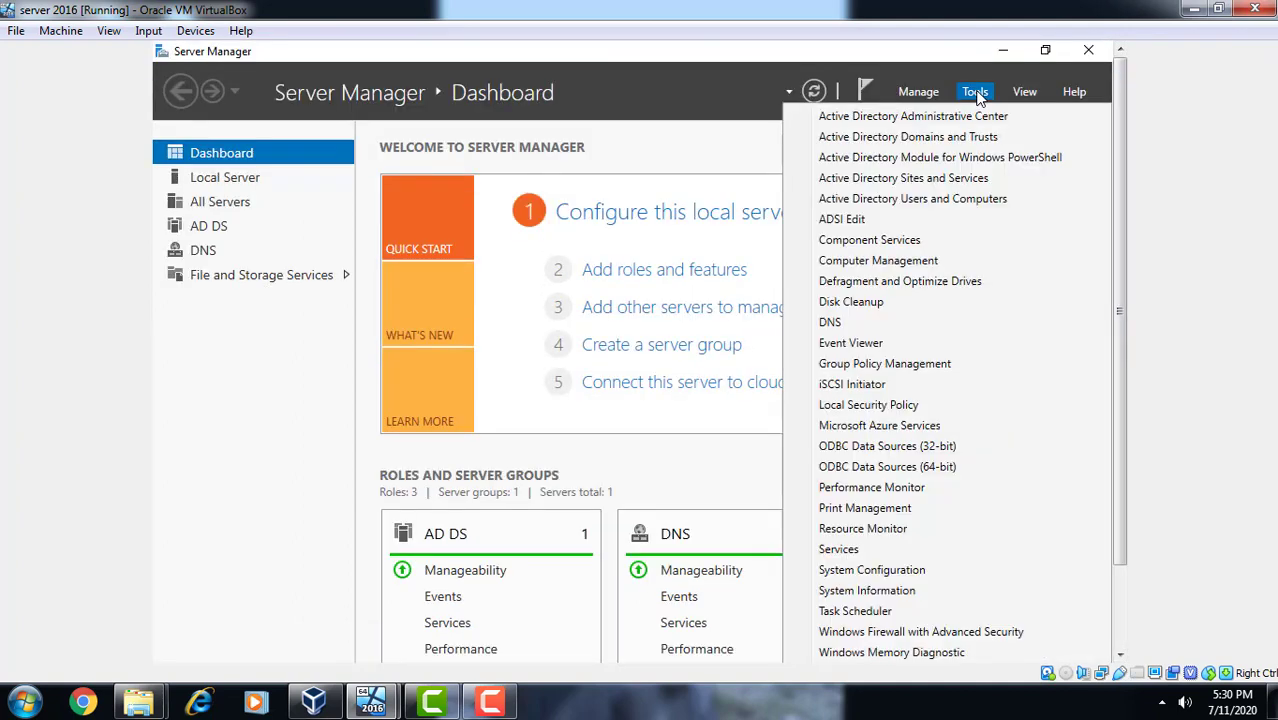
{"action": "left_click", "coordinate": [947, 200]}
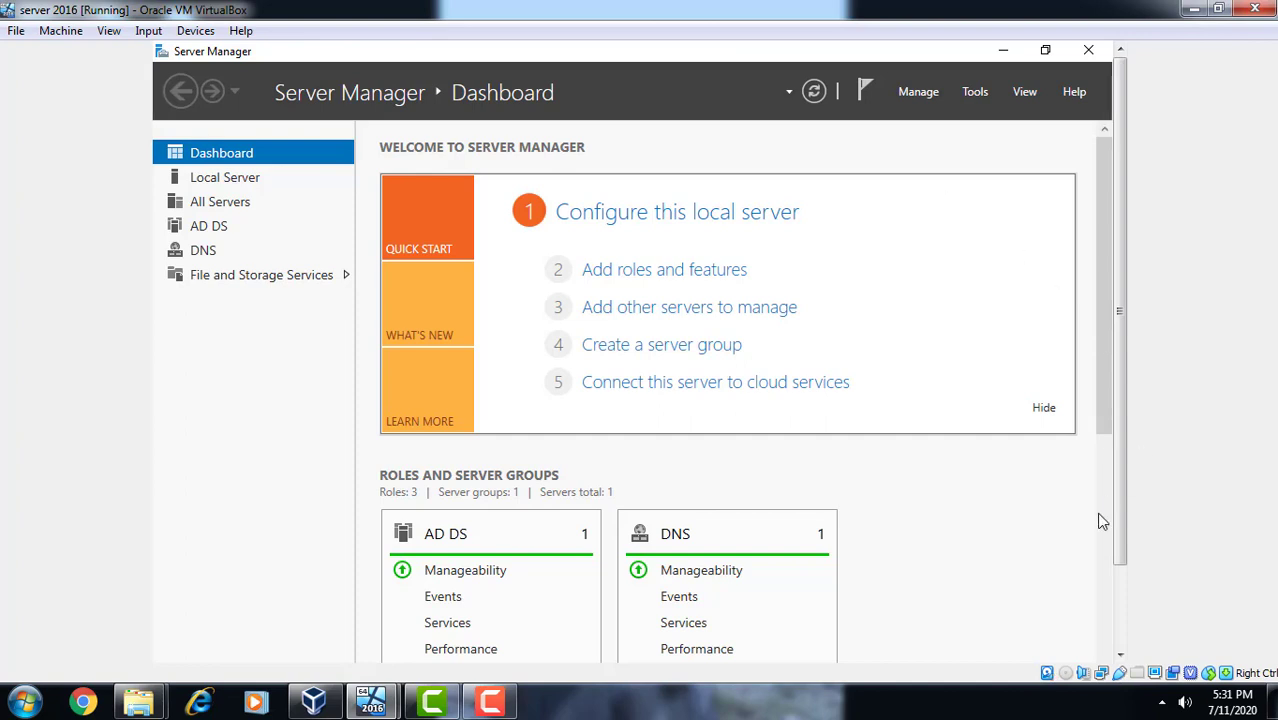
{"action": "left_click", "coordinate": [1120, 655]}
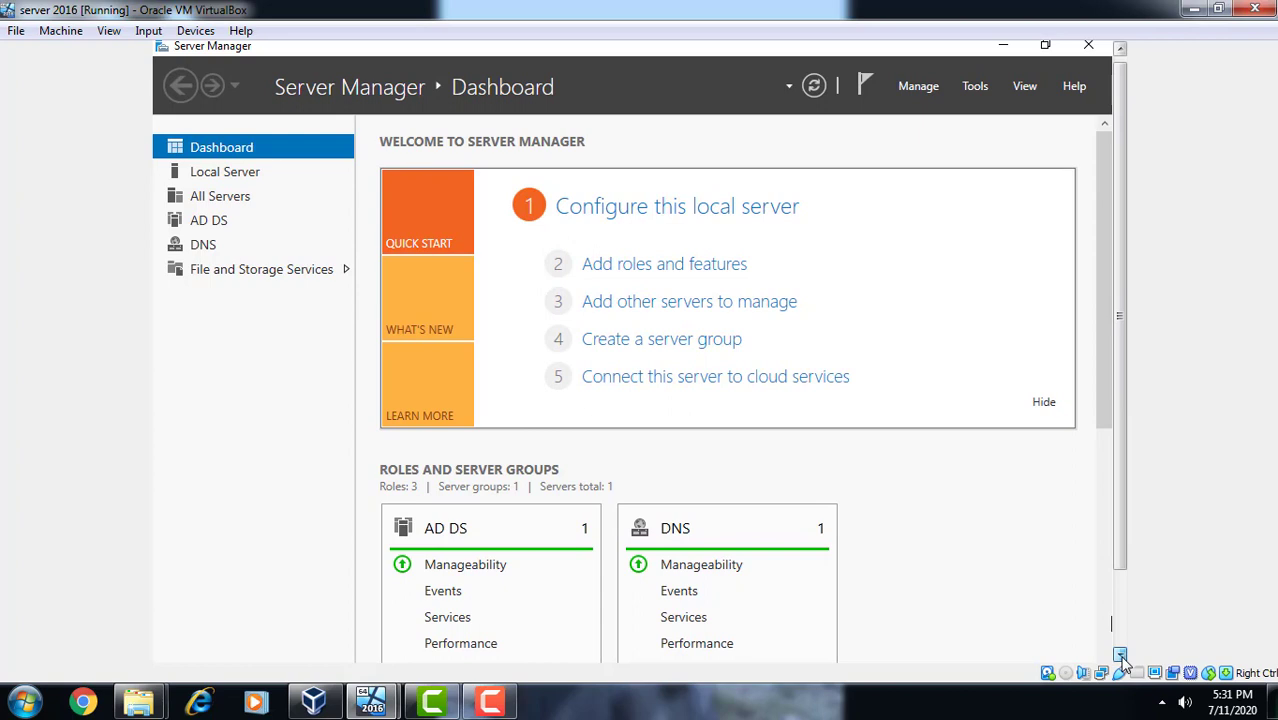
{"action": "left_click", "coordinate": [1121, 657]}
- Select the tus.com node to list Builtin, Computers, Domain Controllers and Users
{"action": "left_click", "coordinate": [1121, 627]}
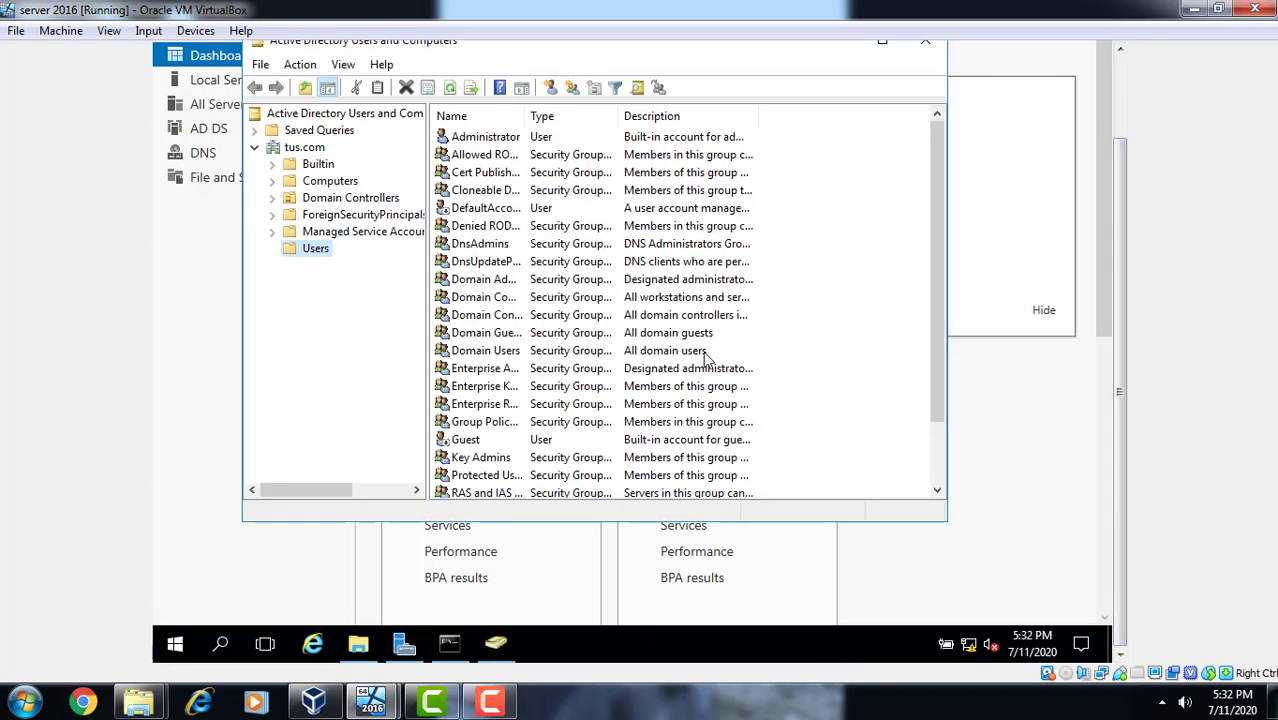
{"action": "scroll", "coordinate": [940, 459], "scroll_direction": "down", "scroll_amount": 2}
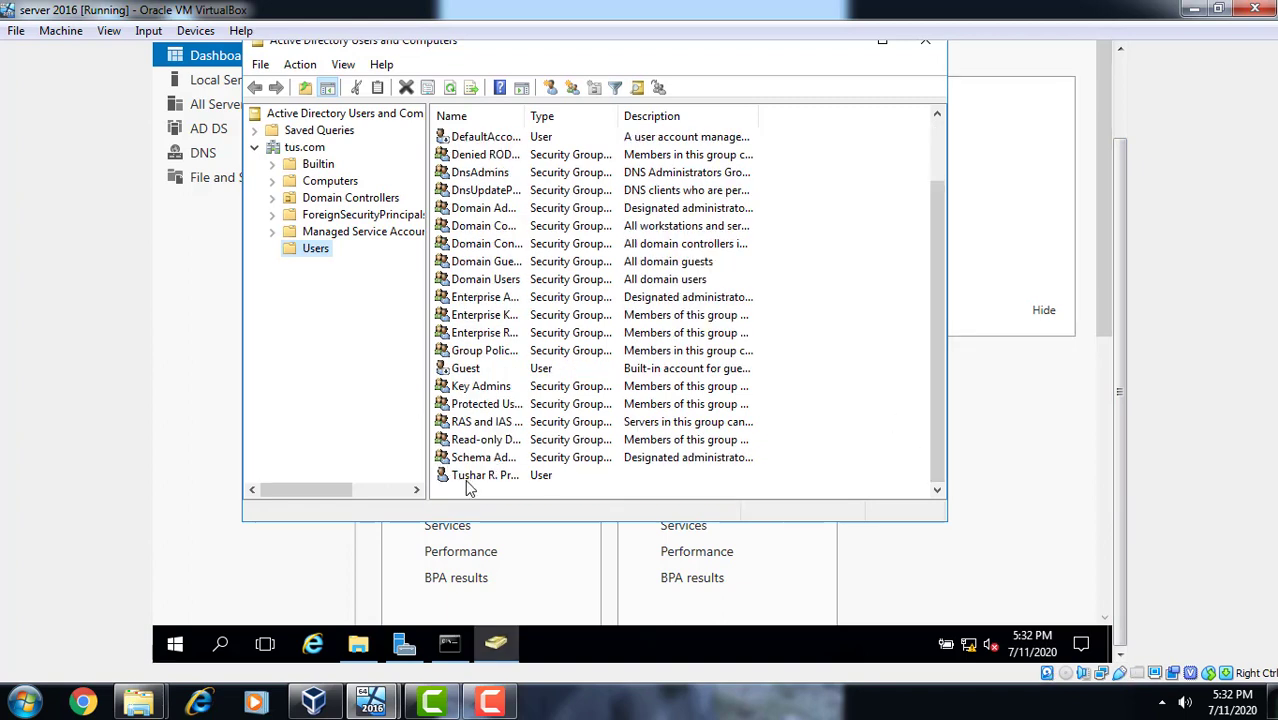
{"action": "left_click", "coordinate": [304, 148]}
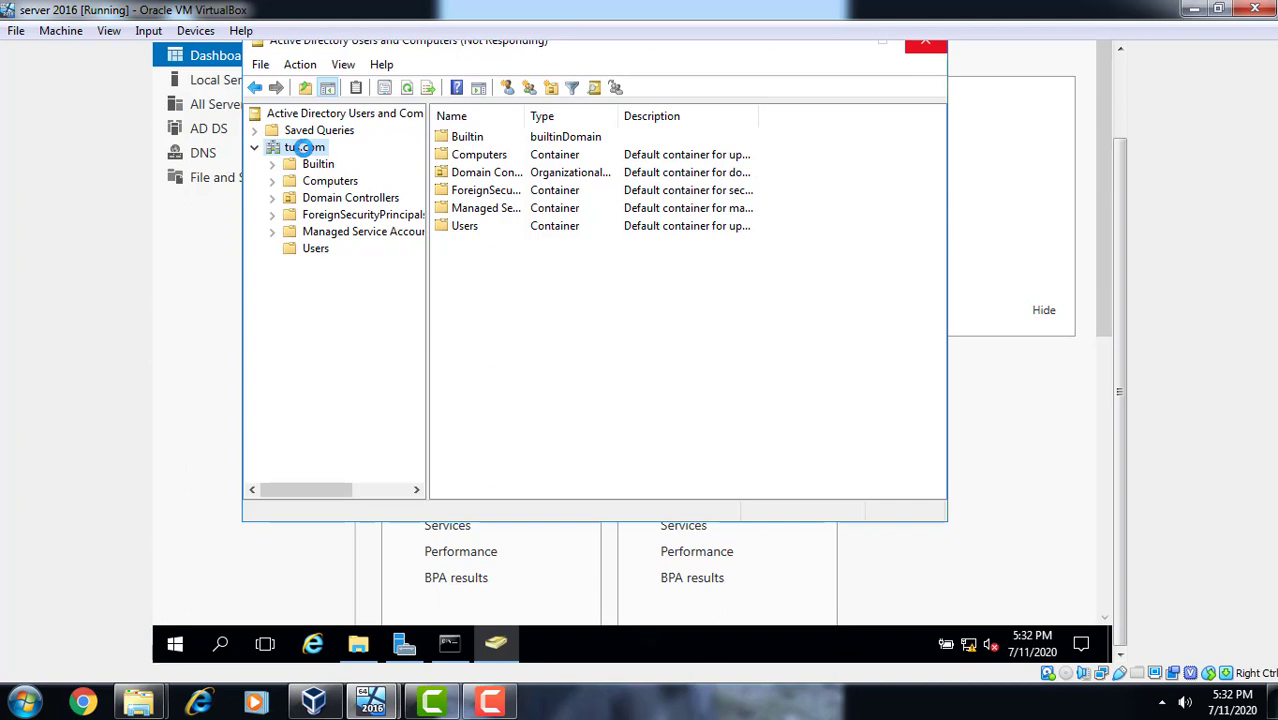
- Use Find on the tus.com domain to search by the test user's account name
{"action": "right_click", "coordinate": [304, 147]}
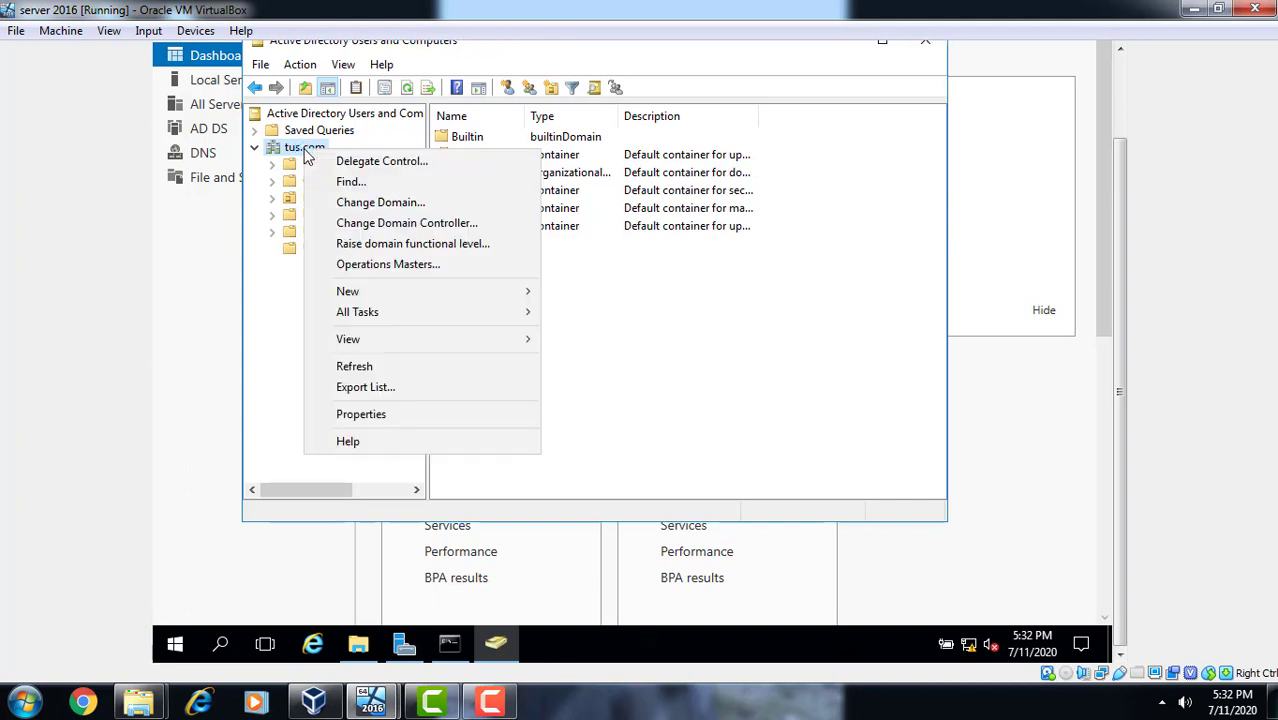
{"action": "left_click", "coordinate": [346, 184]}
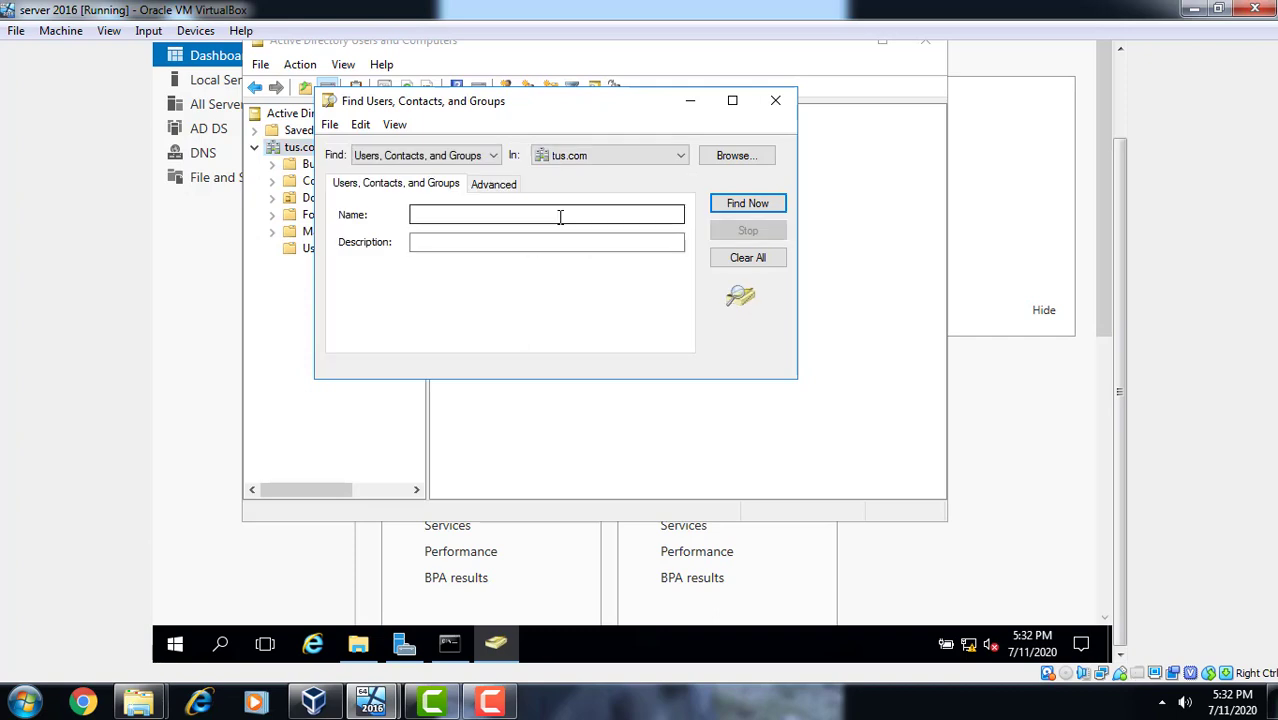
{"action": "left_click", "coordinate": [560, 216]}
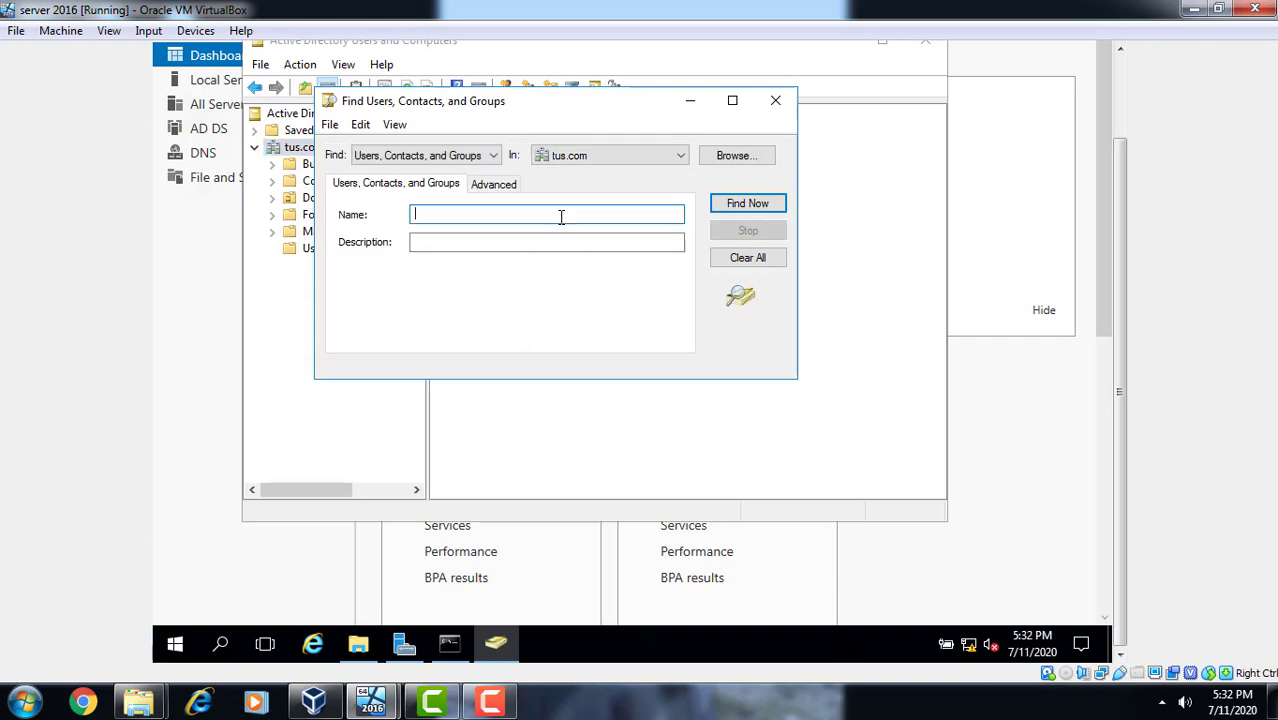
{"action": "type", "text": "Tushar1987"}
{"action": "key", "text": "Return"}
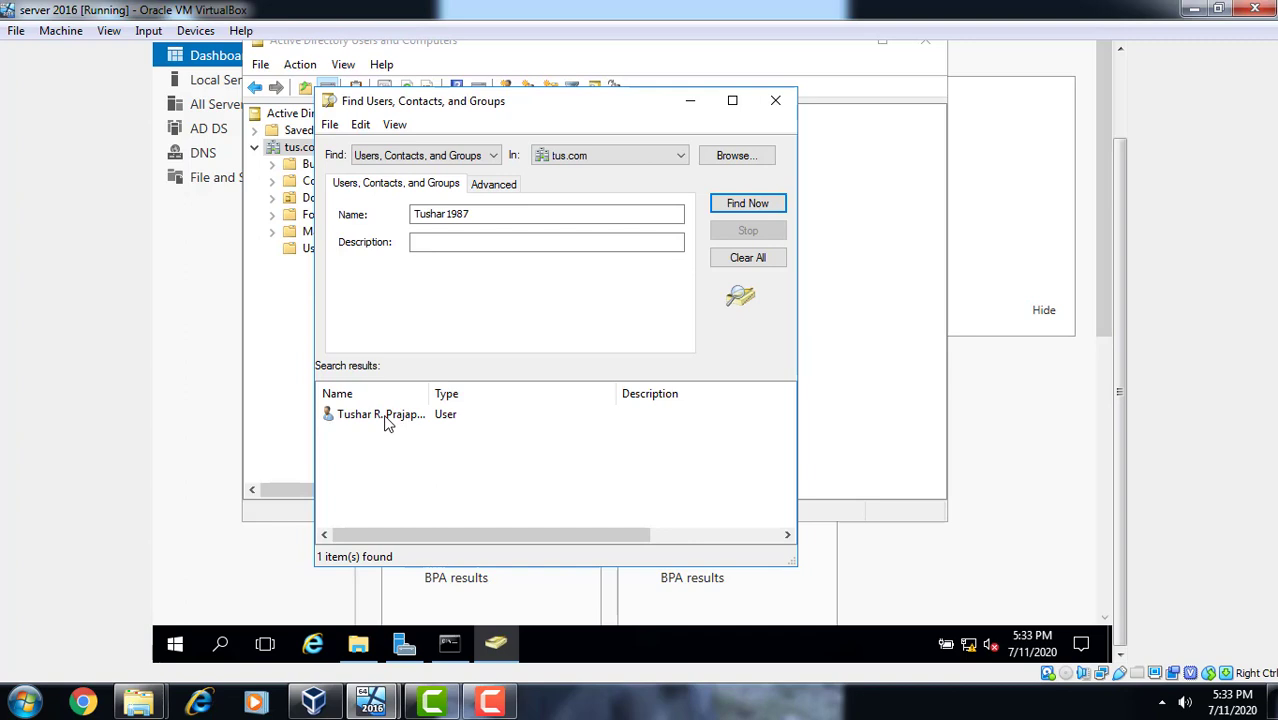
- Reset the found user's password, entering and confirming the new password
{"action": "left_click", "coordinate": [388, 423]}
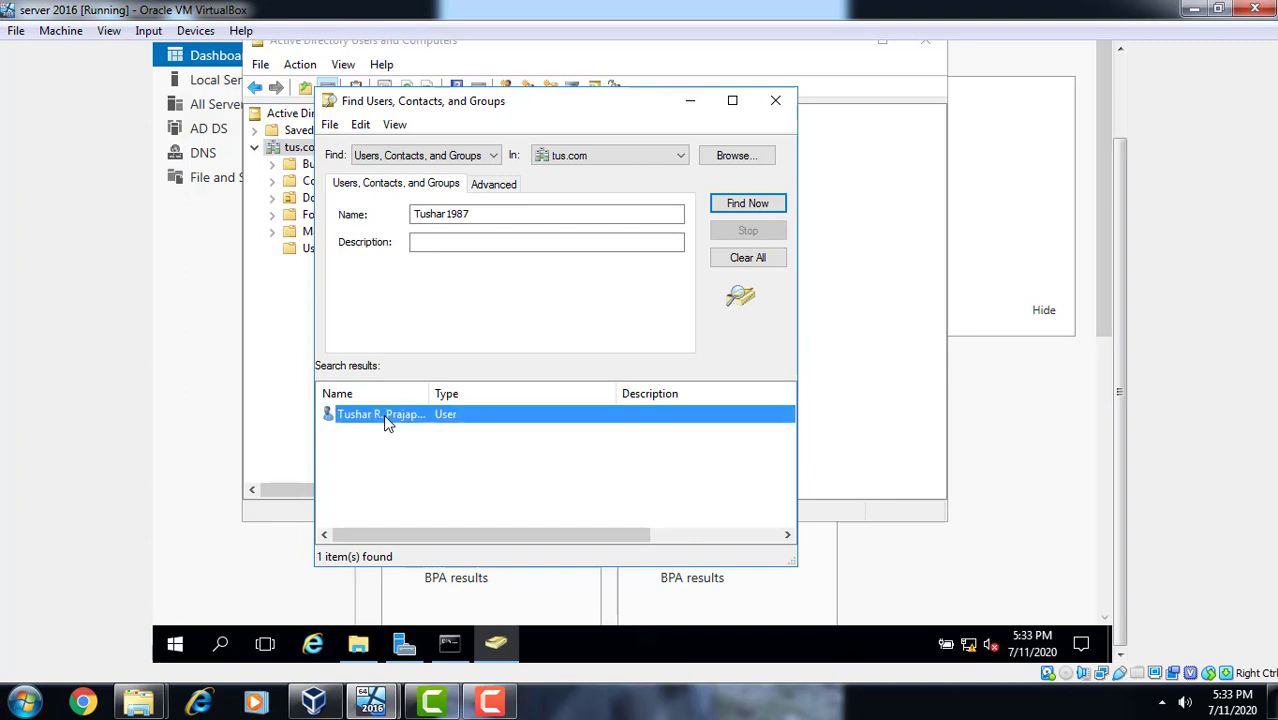
{"action": "double_click", "coordinate": [384, 416]}
{"action": "right_click", "coordinate": [385, 418]}
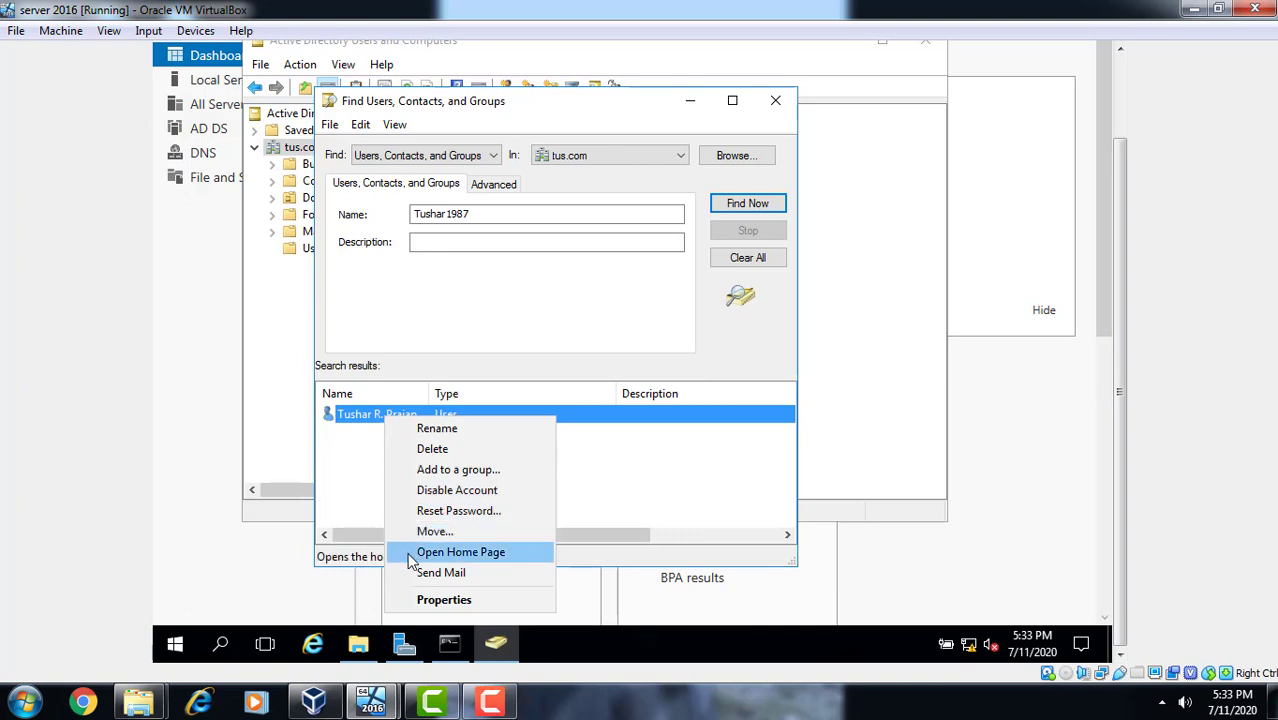
{"action": "left_click", "coordinate": [432, 510]}
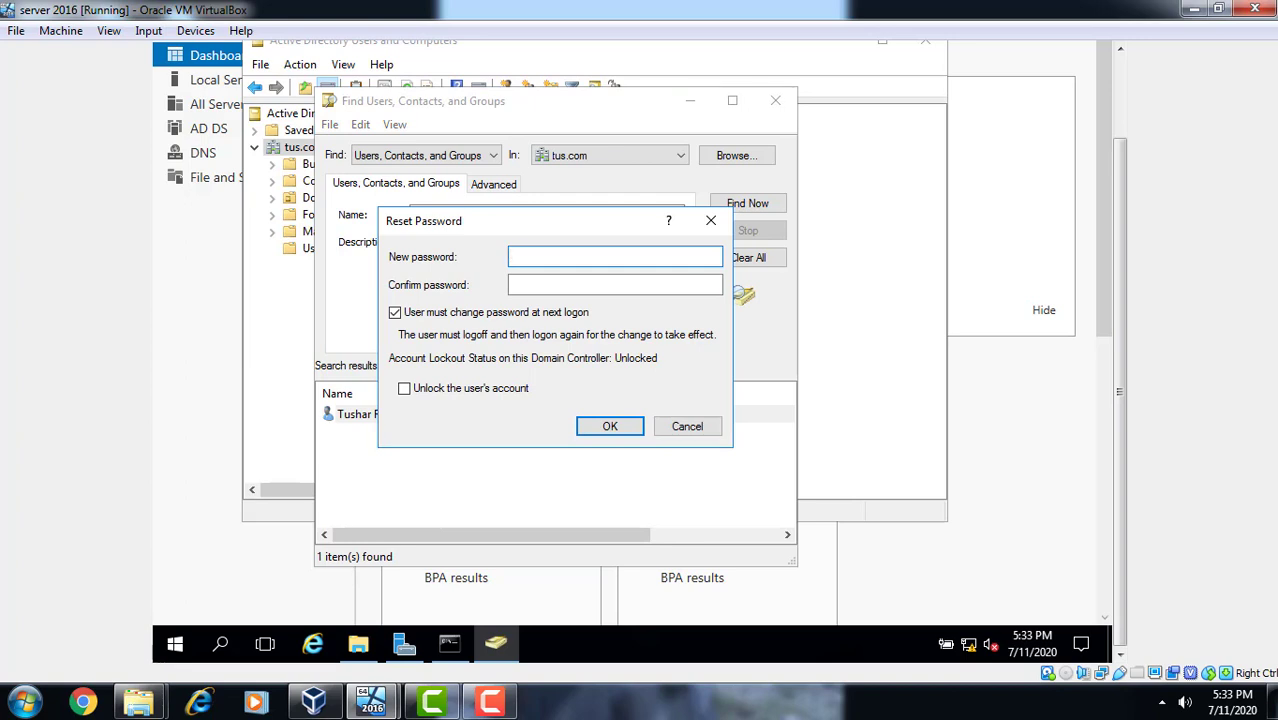
{"action": "type", "text": "***"}
{"action": "key", "text": "Tab"}
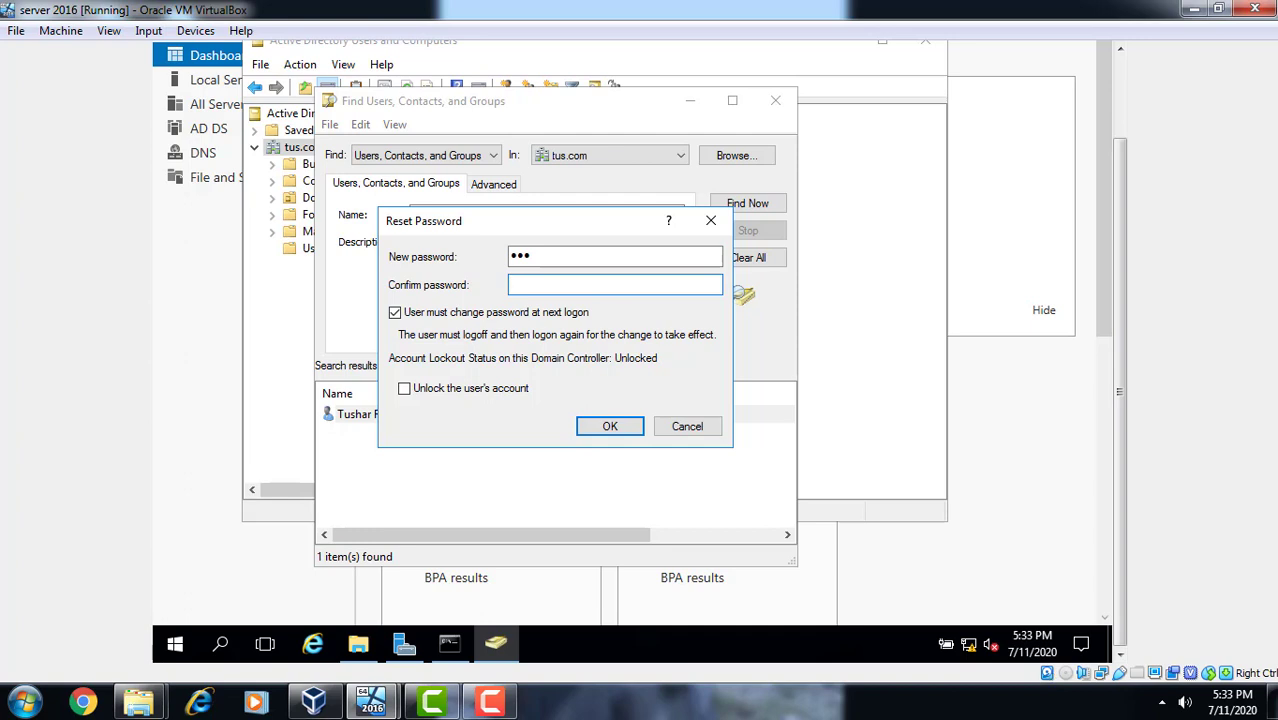
{"action": "type", "text": "***"}
{"action": "left_click", "coordinate": [617, 430]}
{"action": "left_click", "coordinate": [615, 428]}
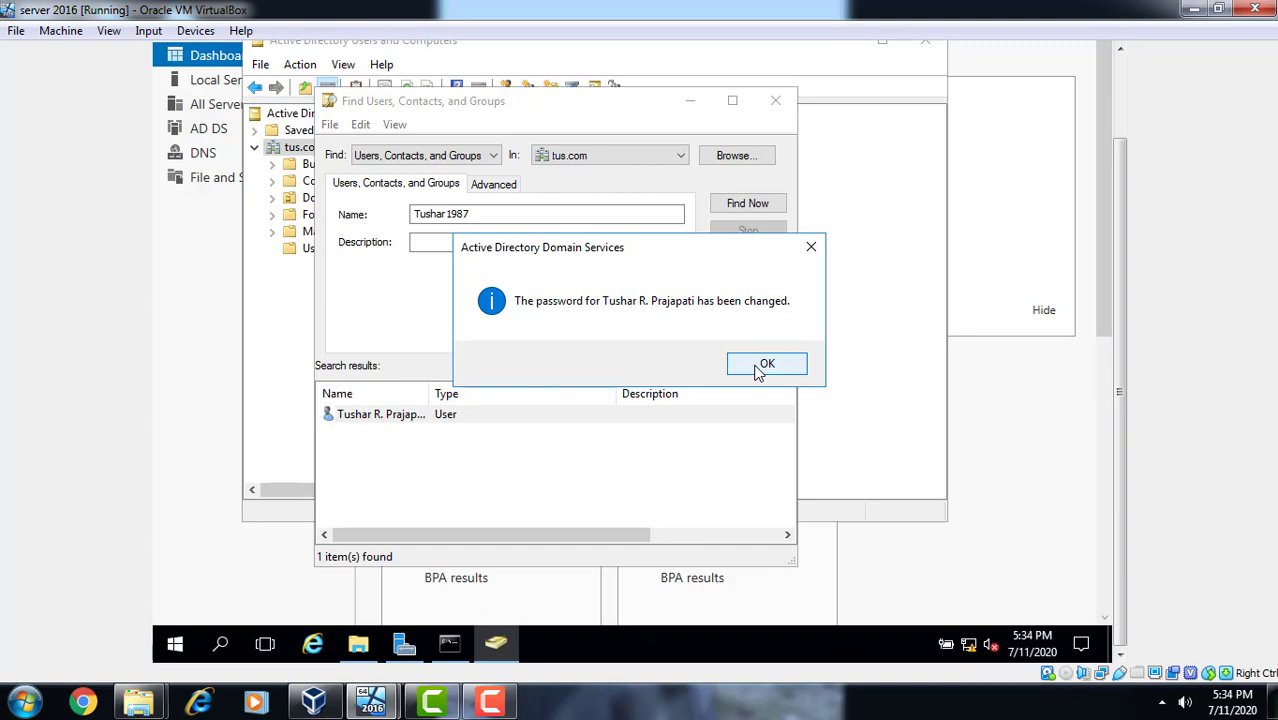
- Dismiss the password-changed message and close the Find window and Active Directory Users and Computers
{"action": "left_click", "coordinate": [766, 365]}
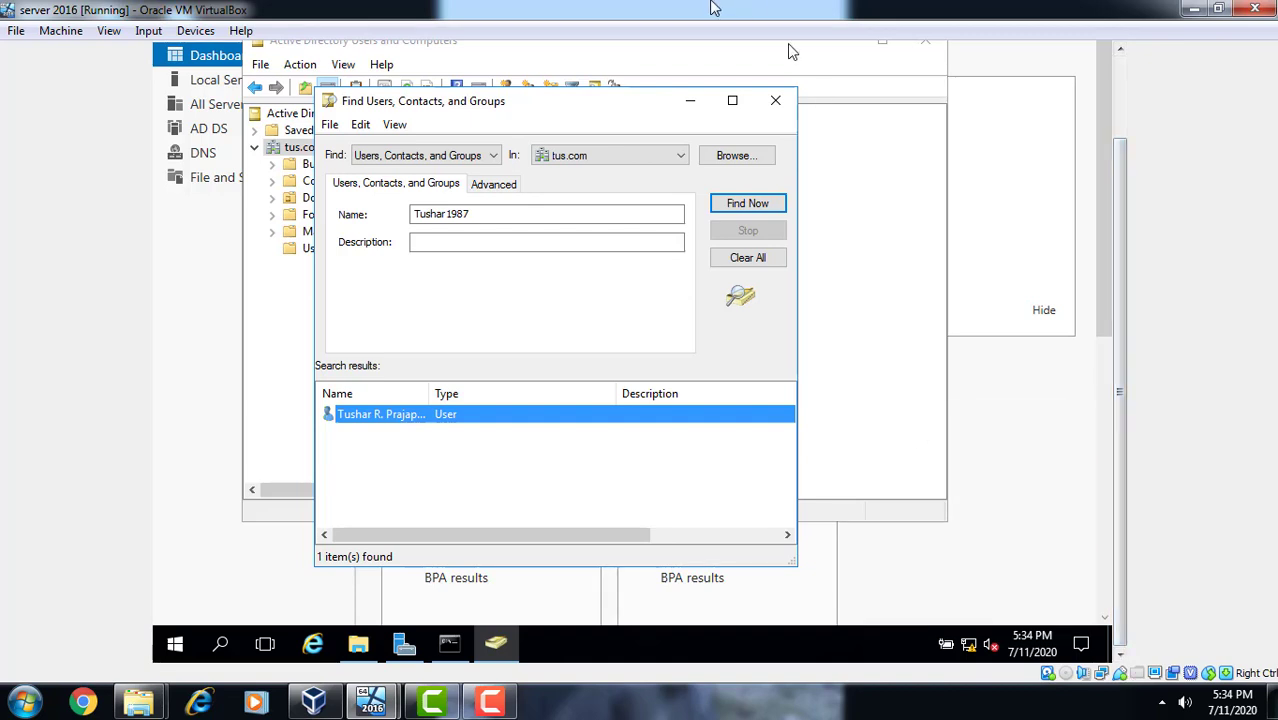
{"action": "left_click", "coordinate": [775, 101]}
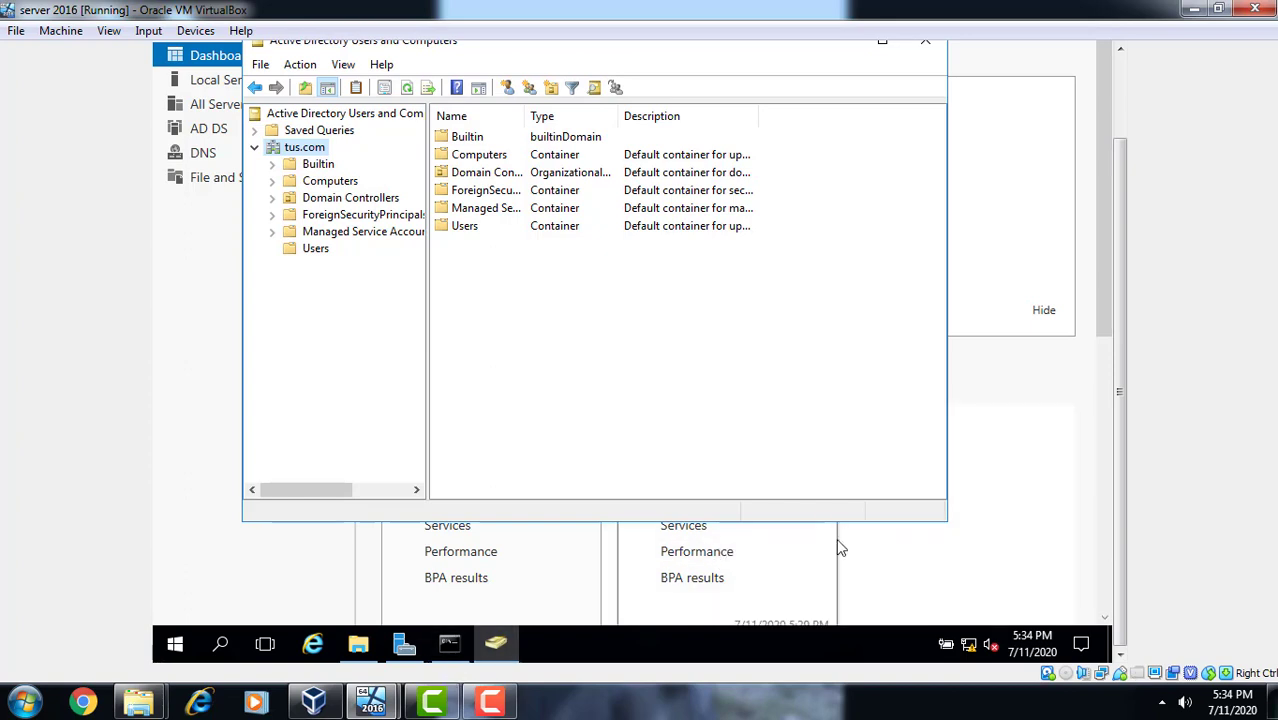
{"action": "left_click_drag", "start_coordinate": [1118, 650], "coordinate": [1122, 91]}
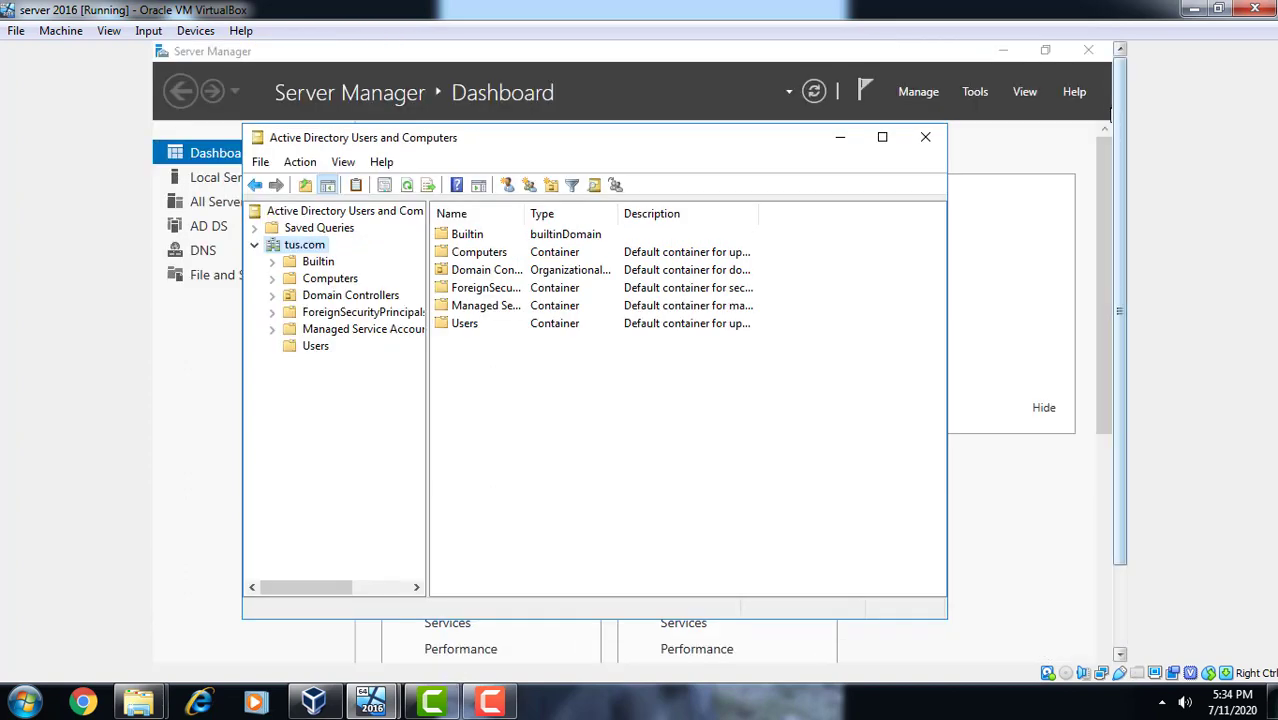
{"action": "left_click", "coordinate": [927, 138]}
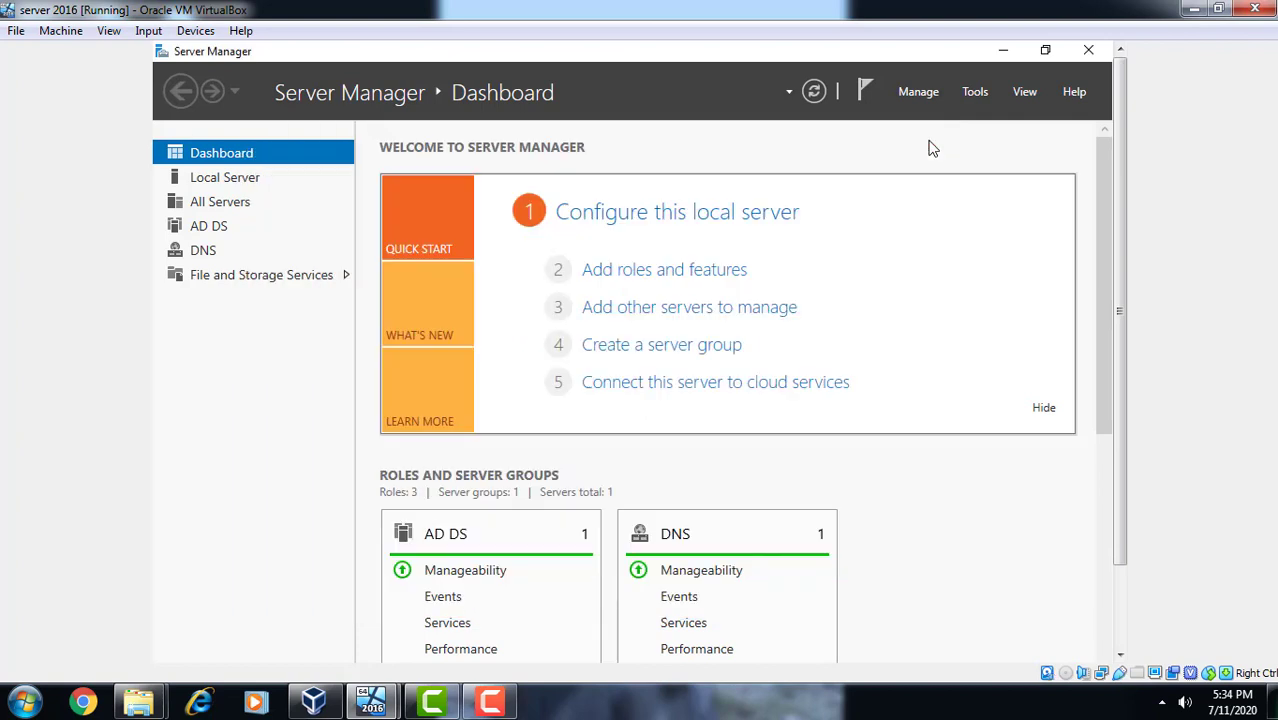
- Launch Group Policy Management from Tools, minimize Server Manager and bring Group Policy Management forward
{"action": "left_click", "coordinate": [975, 92]}
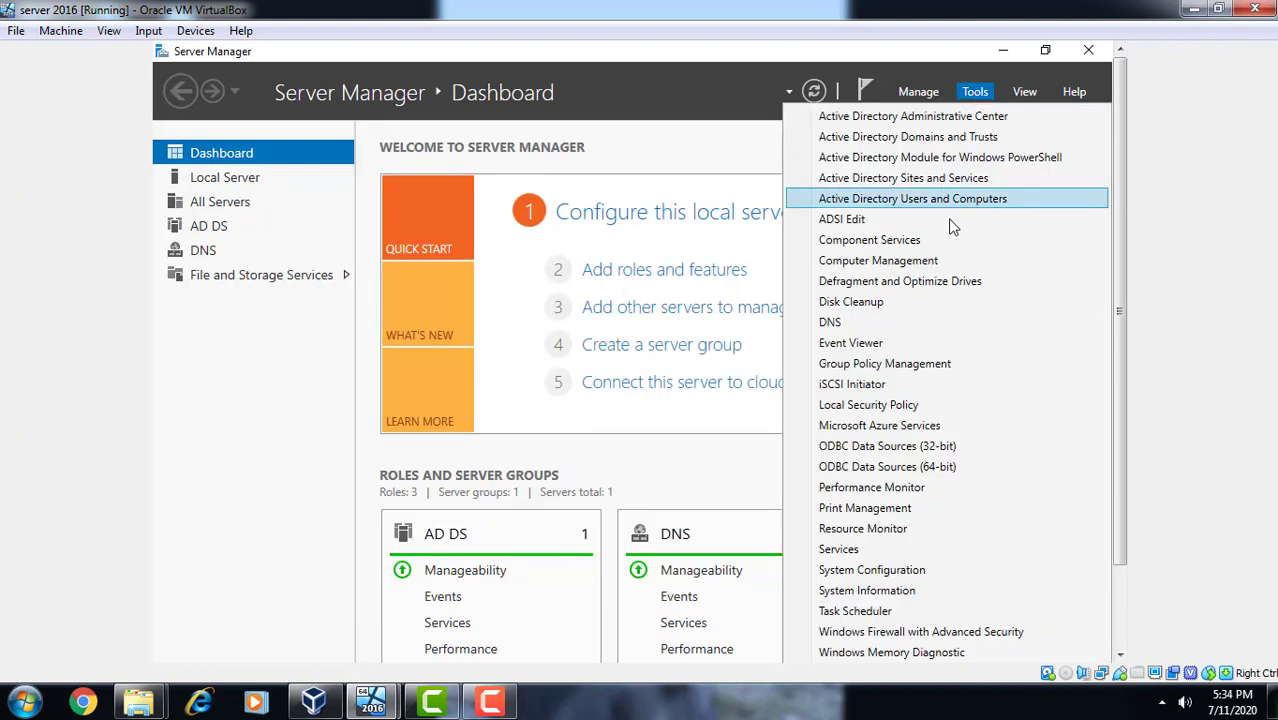
{"action": "left_click", "coordinate": [925, 364]}
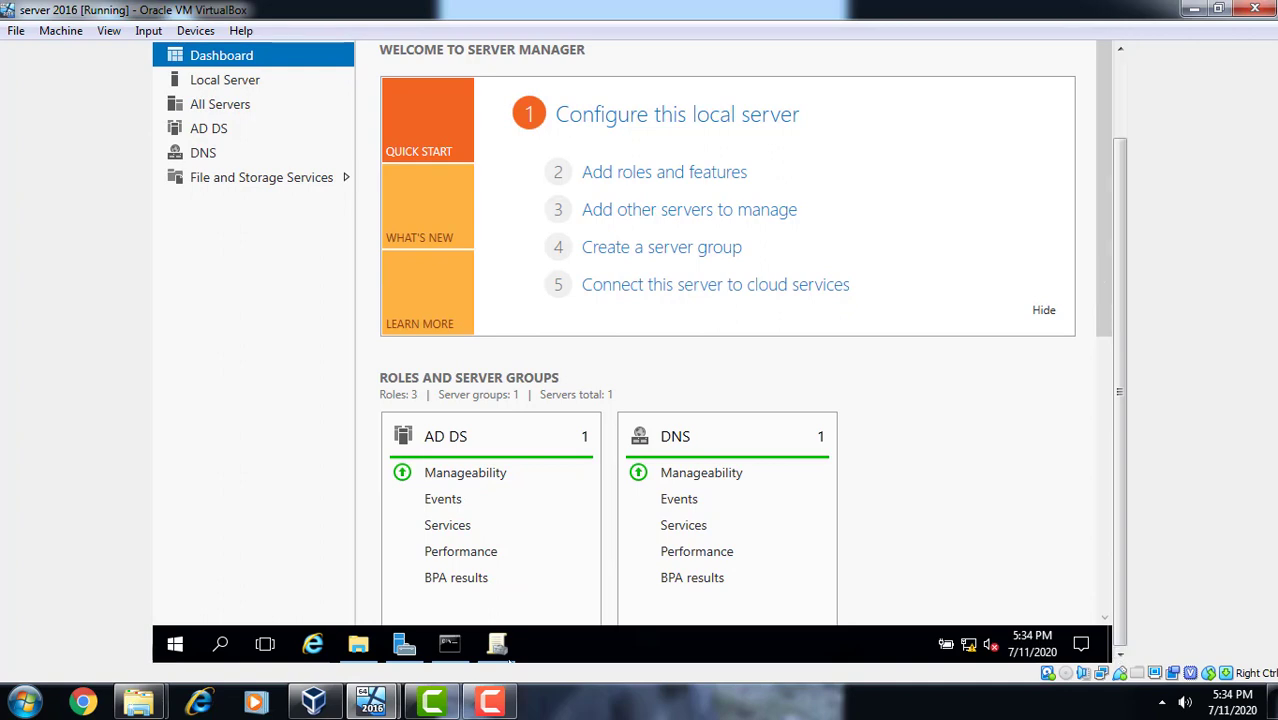
{"action": "left_click", "coordinate": [1120, 99]}
{"action": "left_click", "coordinate": [1004, 54]}
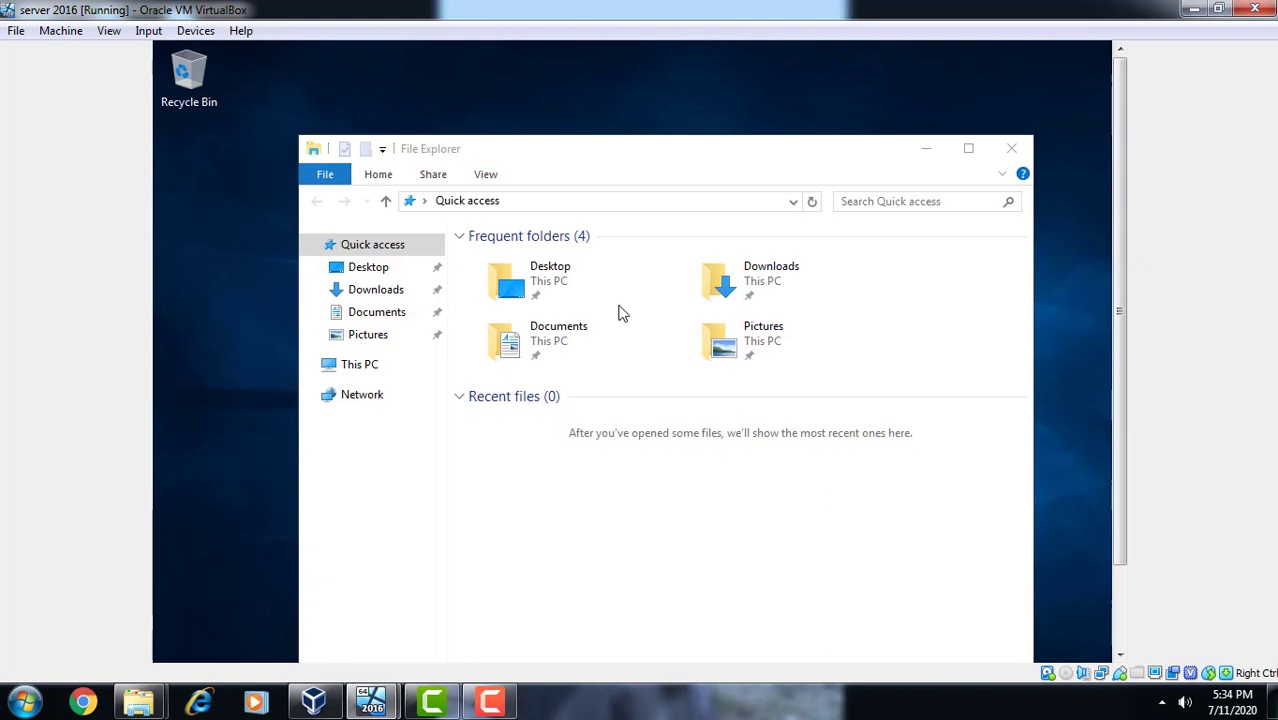
{"action": "left_click", "coordinate": [1124, 621]}
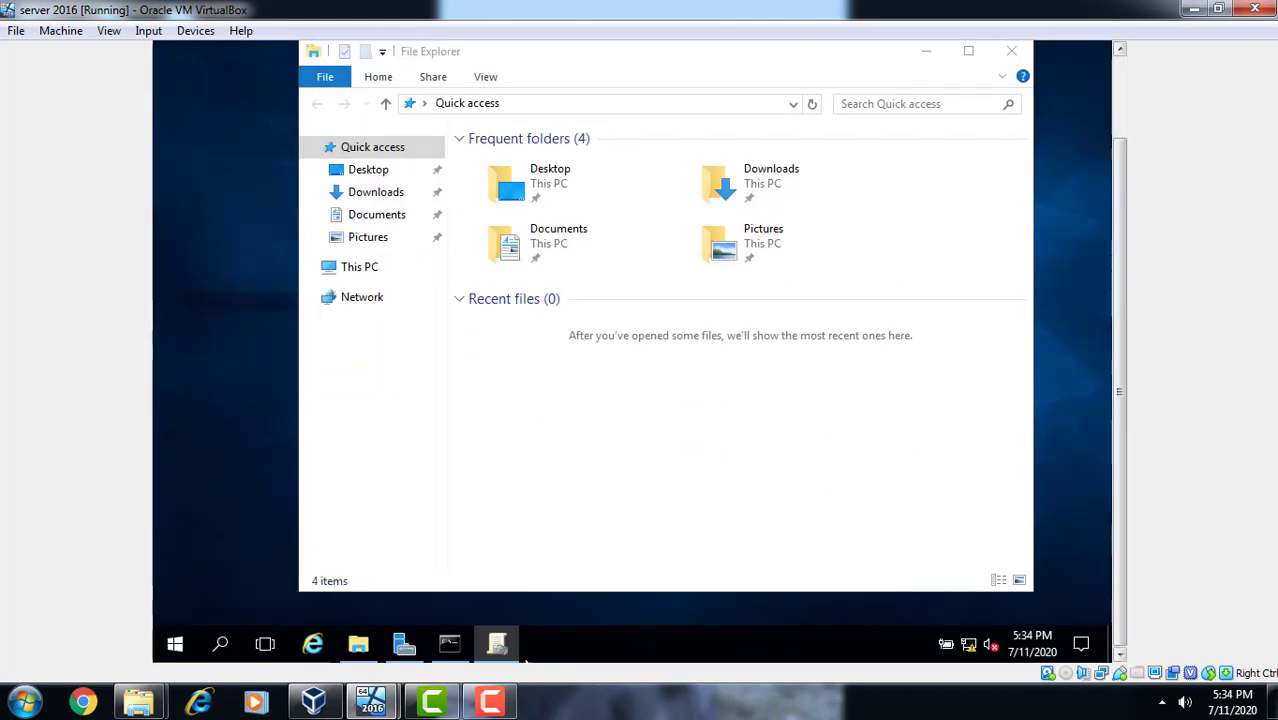
{"action": "left_click", "coordinate": [509, 655]}
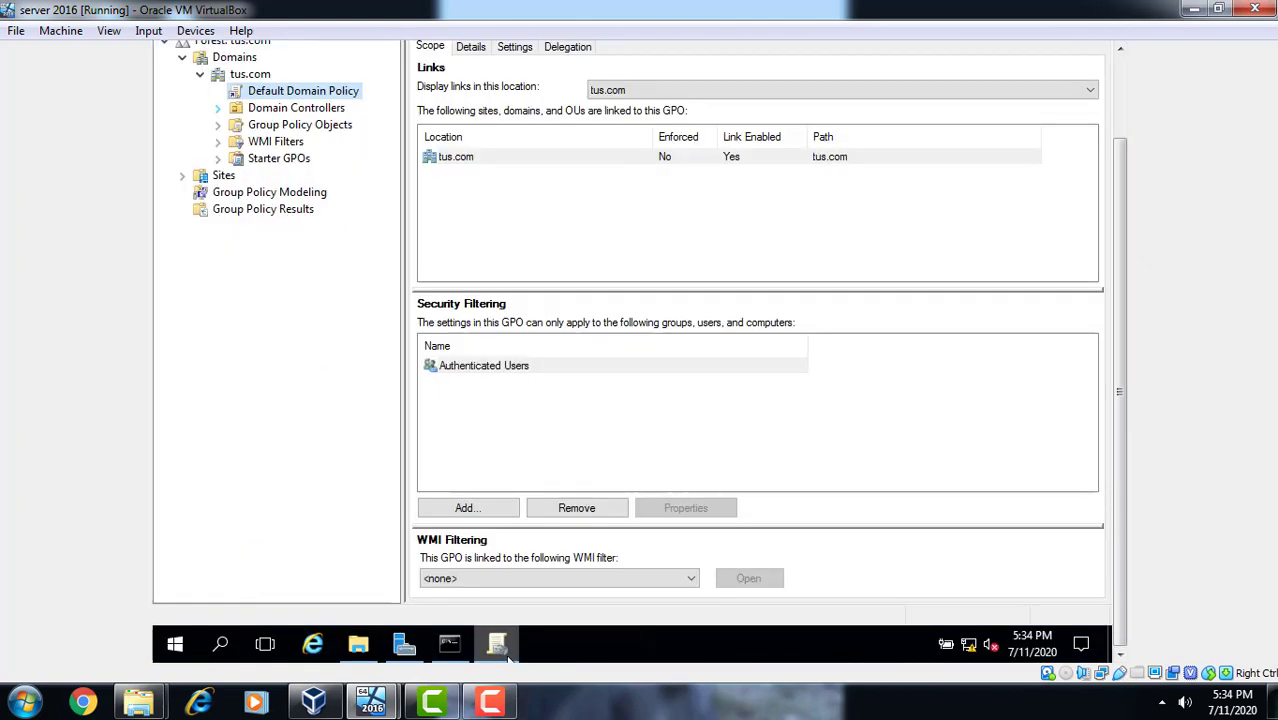
- Edit the Default Domain Policy and bring the Group Policy Management Editor window to the front
{"action": "right_click", "coordinate": [298, 96]}
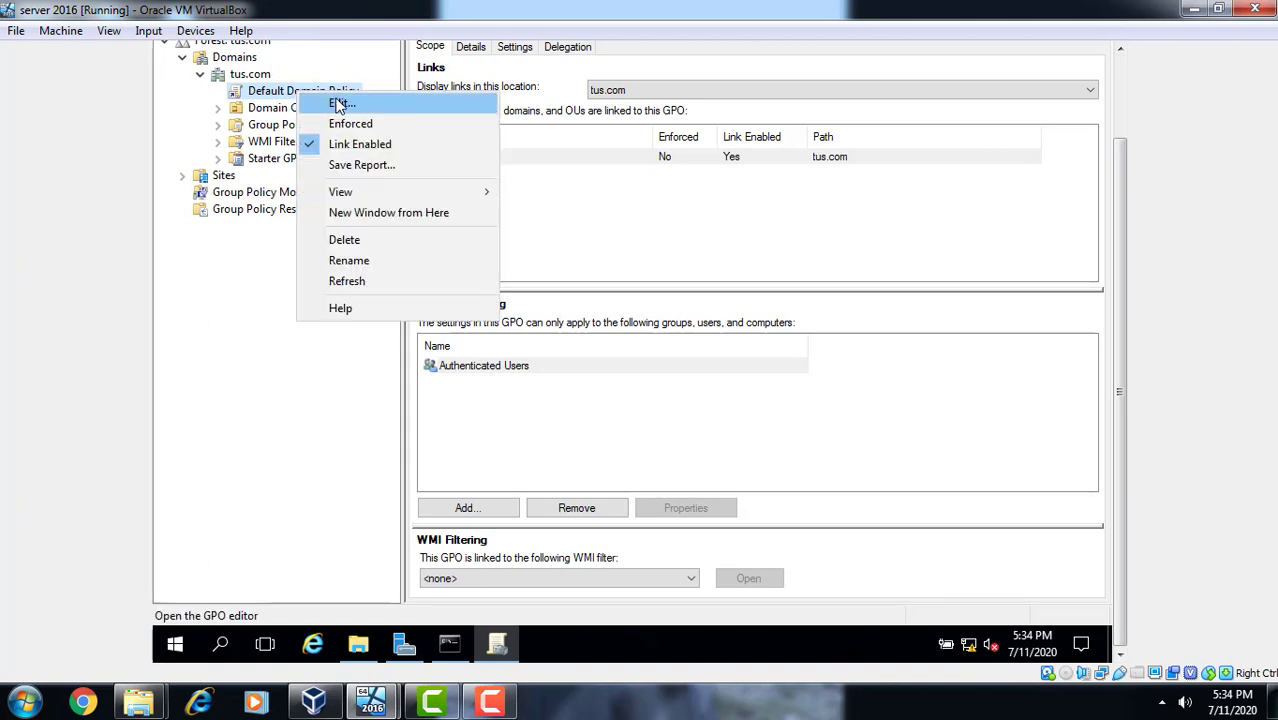
{"action": "left_click", "coordinate": [338, 105]}
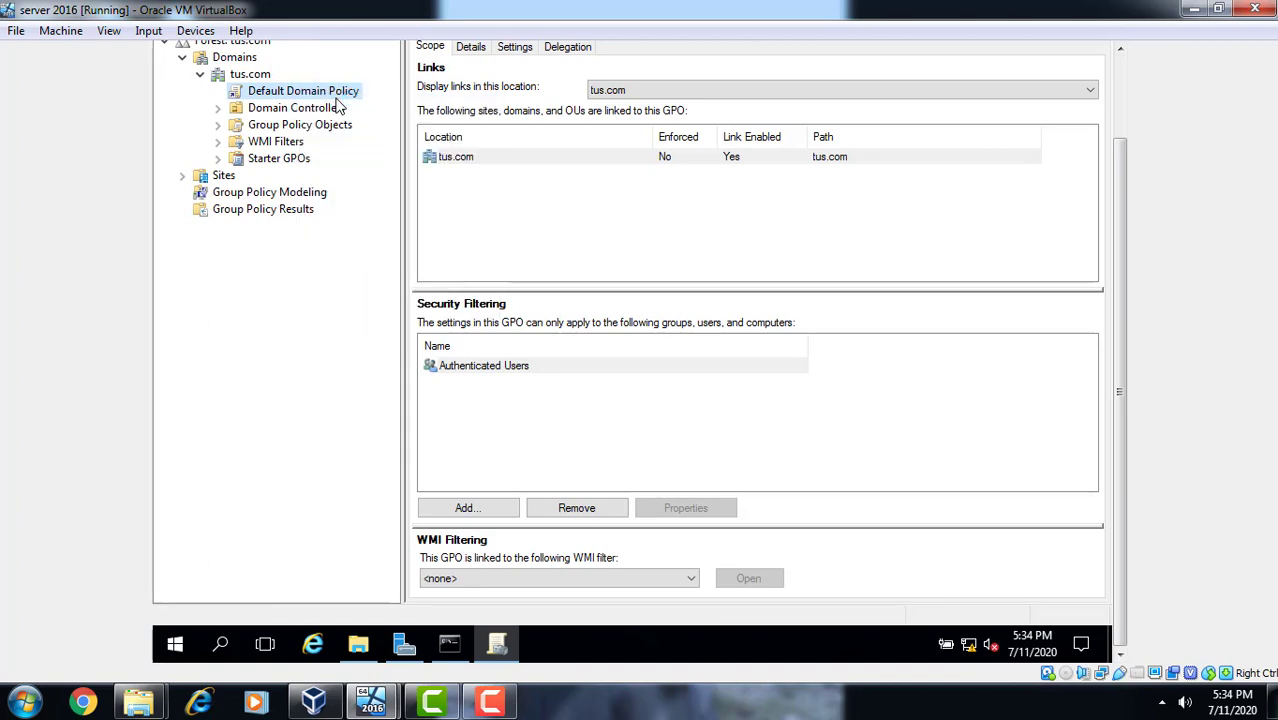
{"action": "left_click", "coordinate": [1075, 89]}
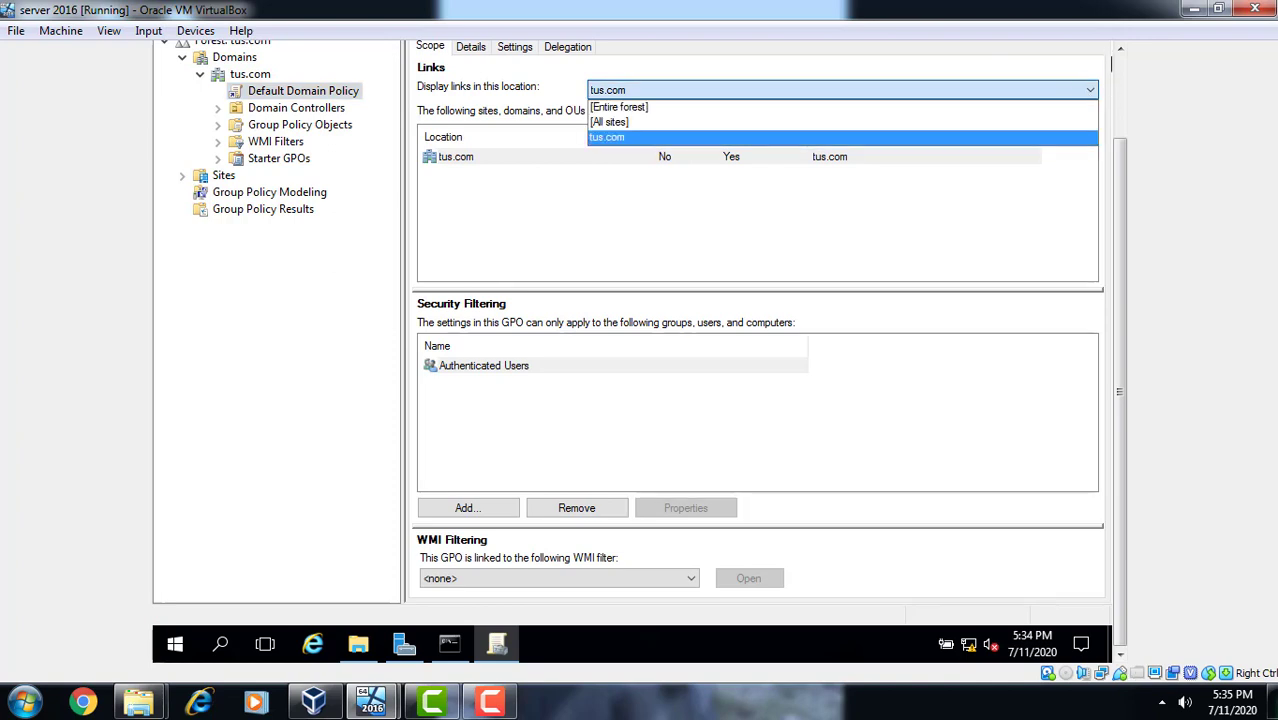
{"action": "left_click", "coordinate": [1120, 74]}
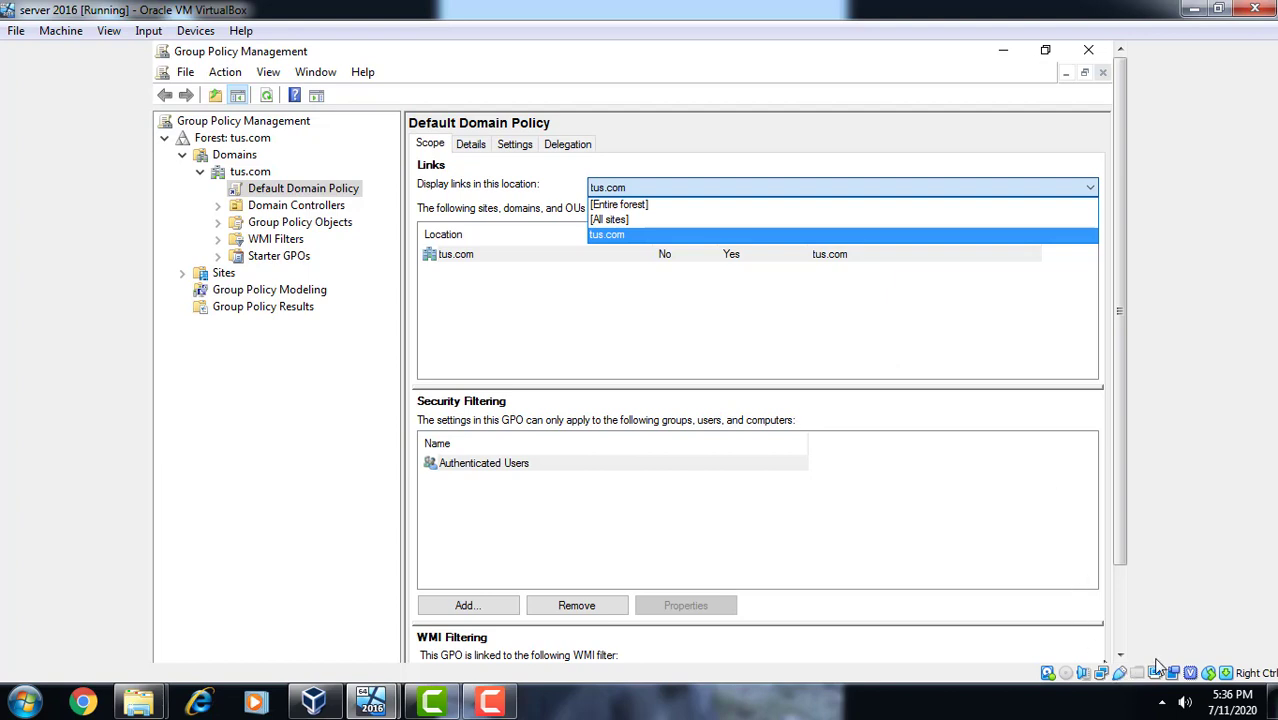
{"action": "left_click", "coordinate": [1120, 656]}
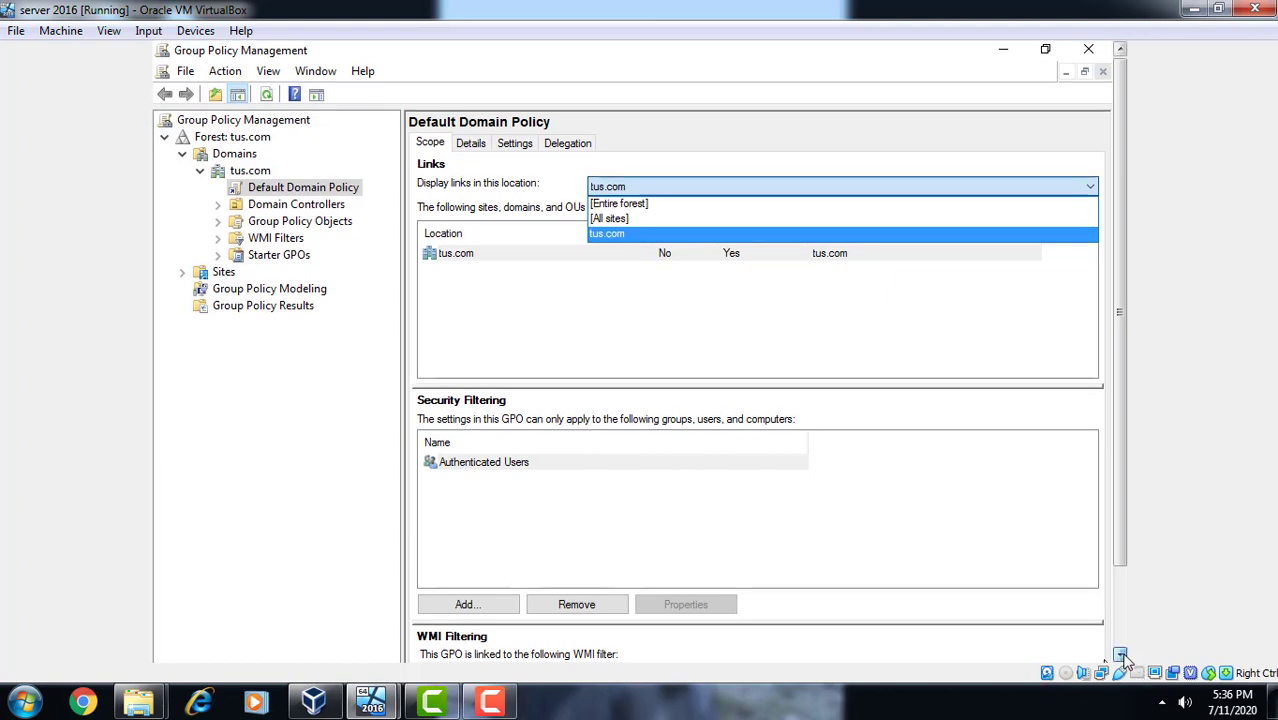
{"action": "left_click", "coordinate": [1121, 656]}
{"action": "left_click", "coordinate": [1121, 656]}
{"action": "left_click", "coordinate": [1120, 634]}
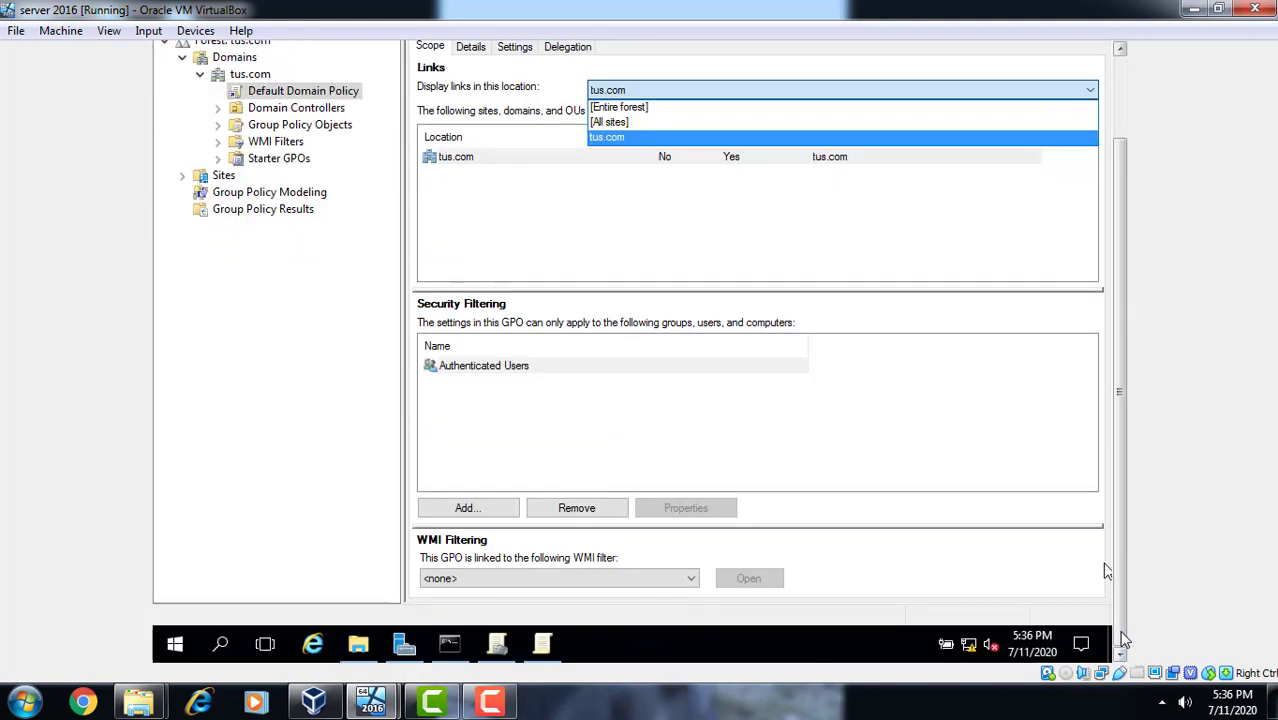
{"action": "left_click", "coordinate": [542, 644]}
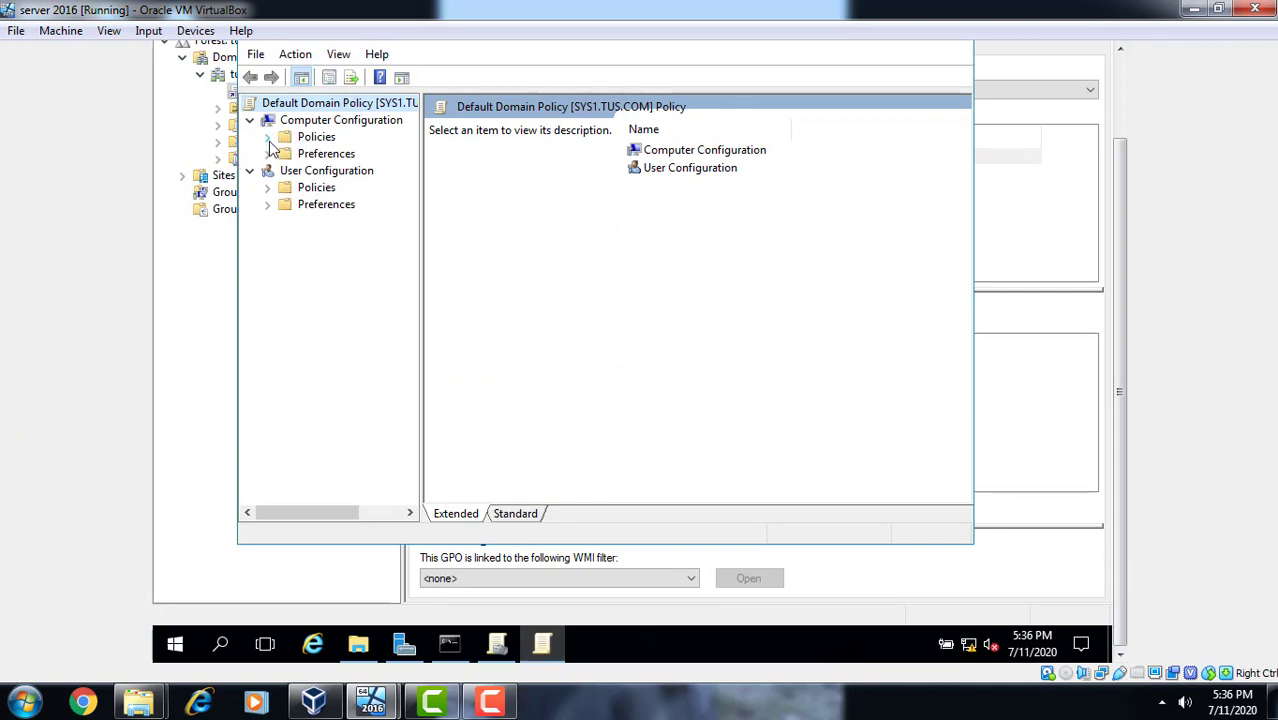
- Expand Computer Configuration > Policies > Windows Settings to reveal Security Settings and related nodes
{"action": "left_click", "coordinate": [268, 138]}
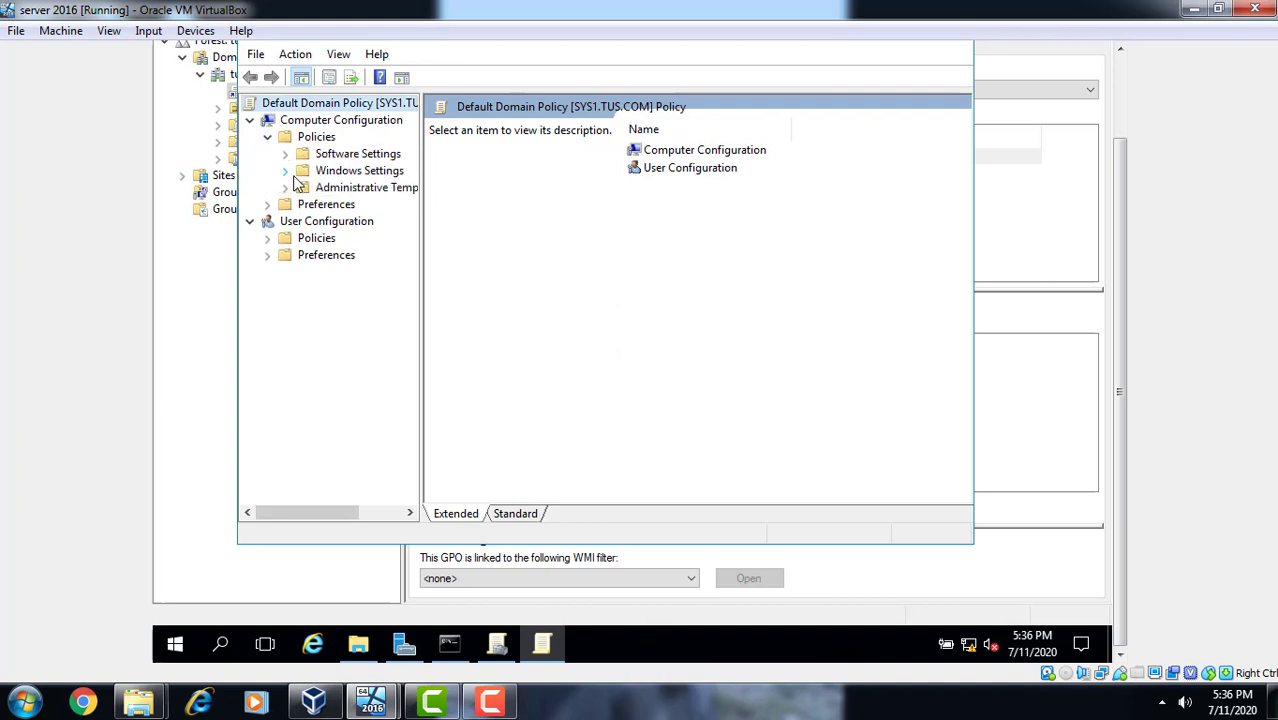
{"action": "left_click", "coordinate": [284, 170]}
{"action": "left_click", "coordinate": [1120, 49]}
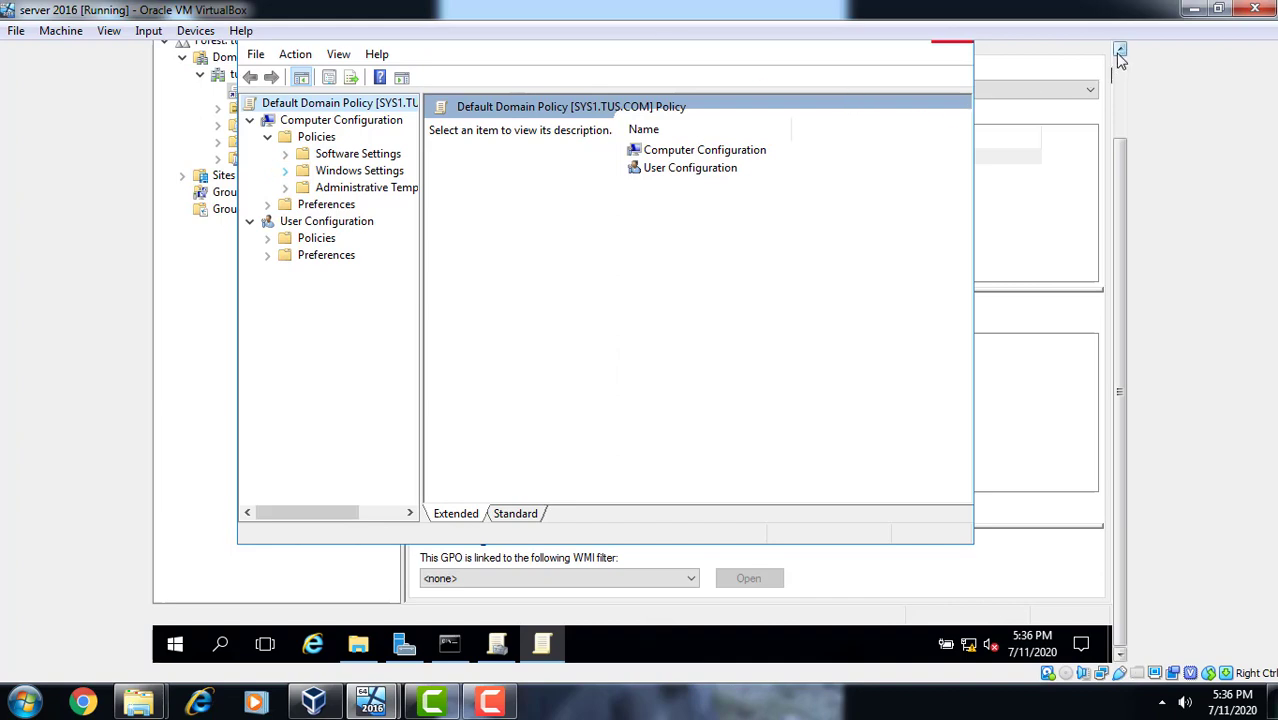
{"action": "left_click", "coordinate": [1120, 50]}
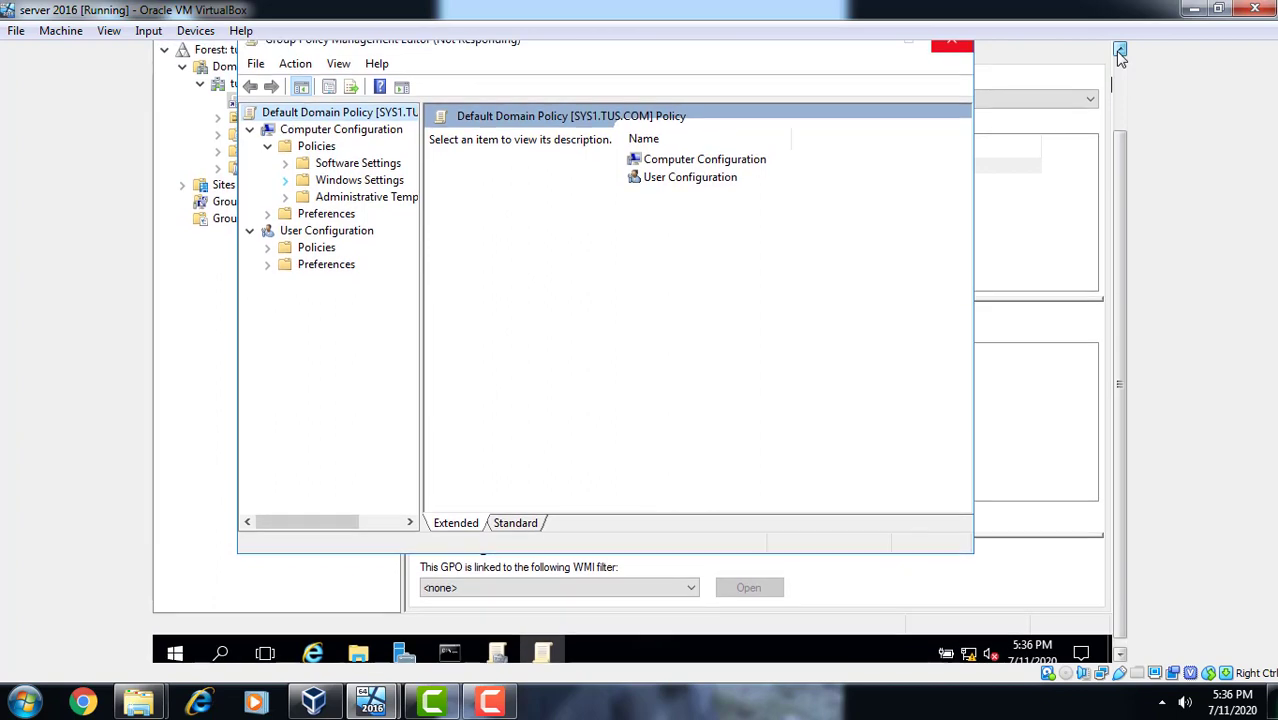
{"action": "left_click", "coordinate": [1120, 50]}
{"action": "left_click", "coordinate": [1120, 50]}
{"action": "left_click", "coordinate": [1120, 50]}
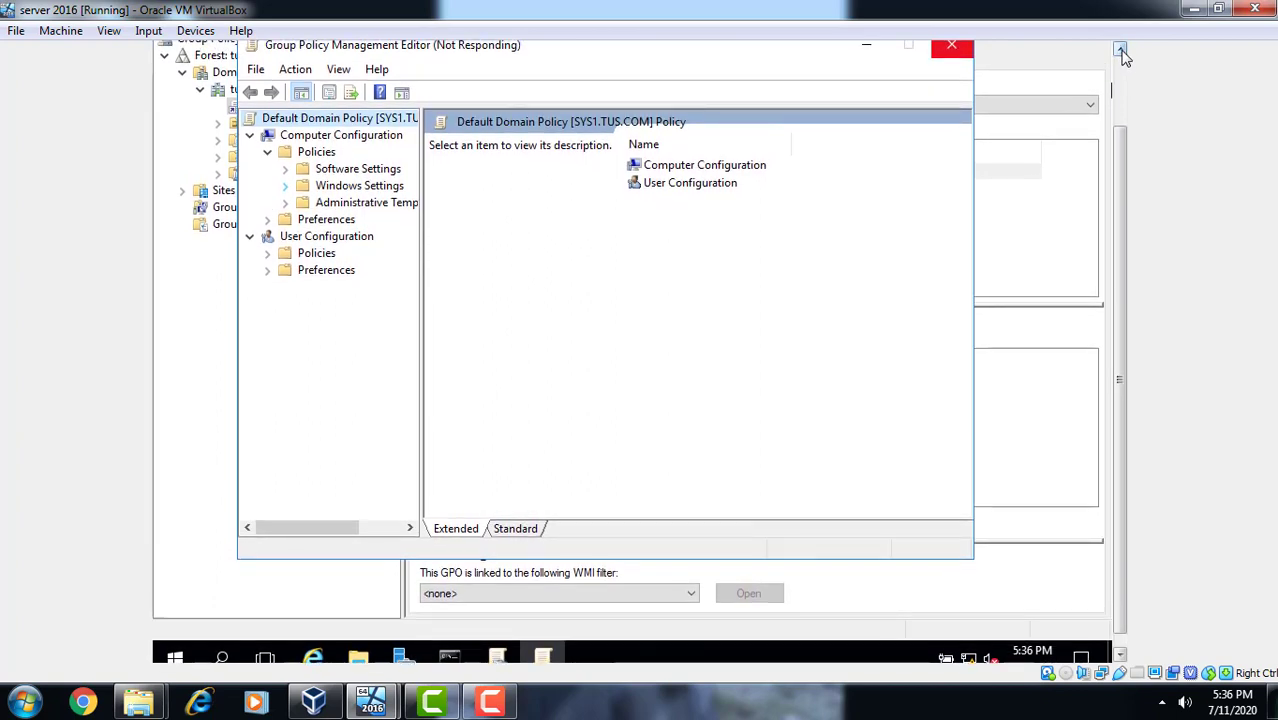
{"action": "left_click", "coordinate": [1121, 51]}
{"action": "left_click", "coordinate": [1121, 51]}
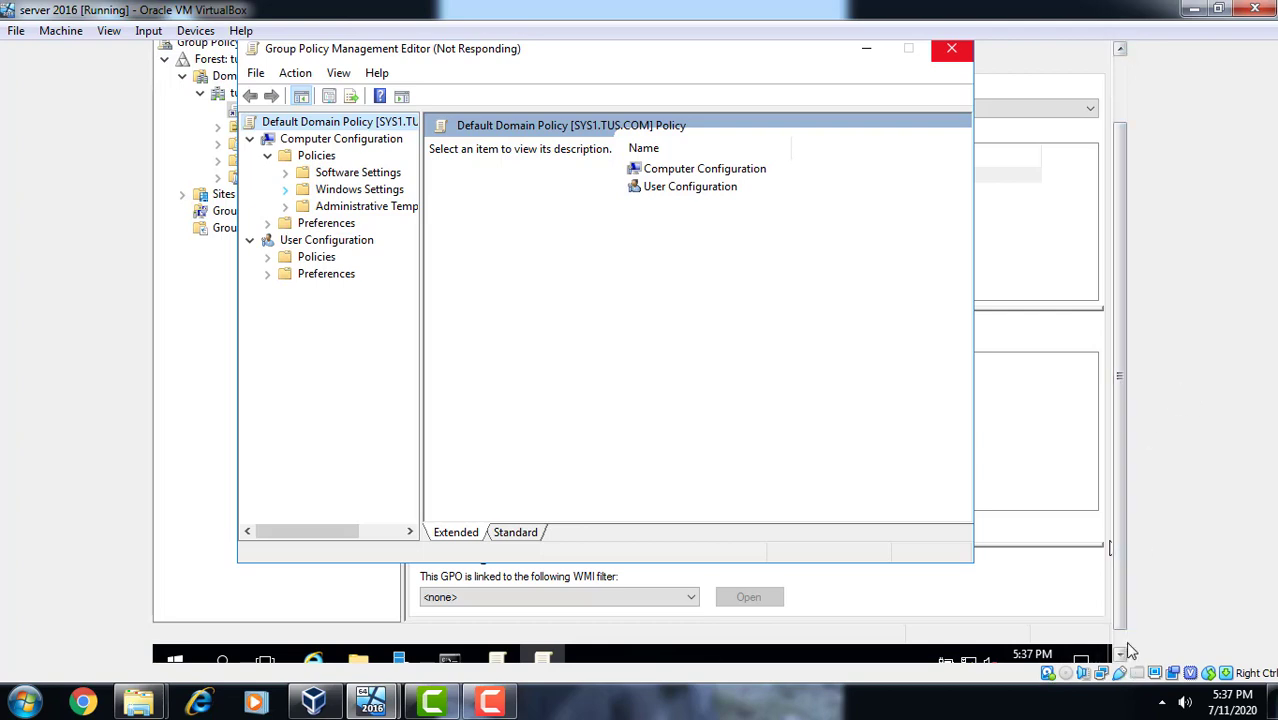
{"action": "left_click", "coordinate": [1122, 655]}
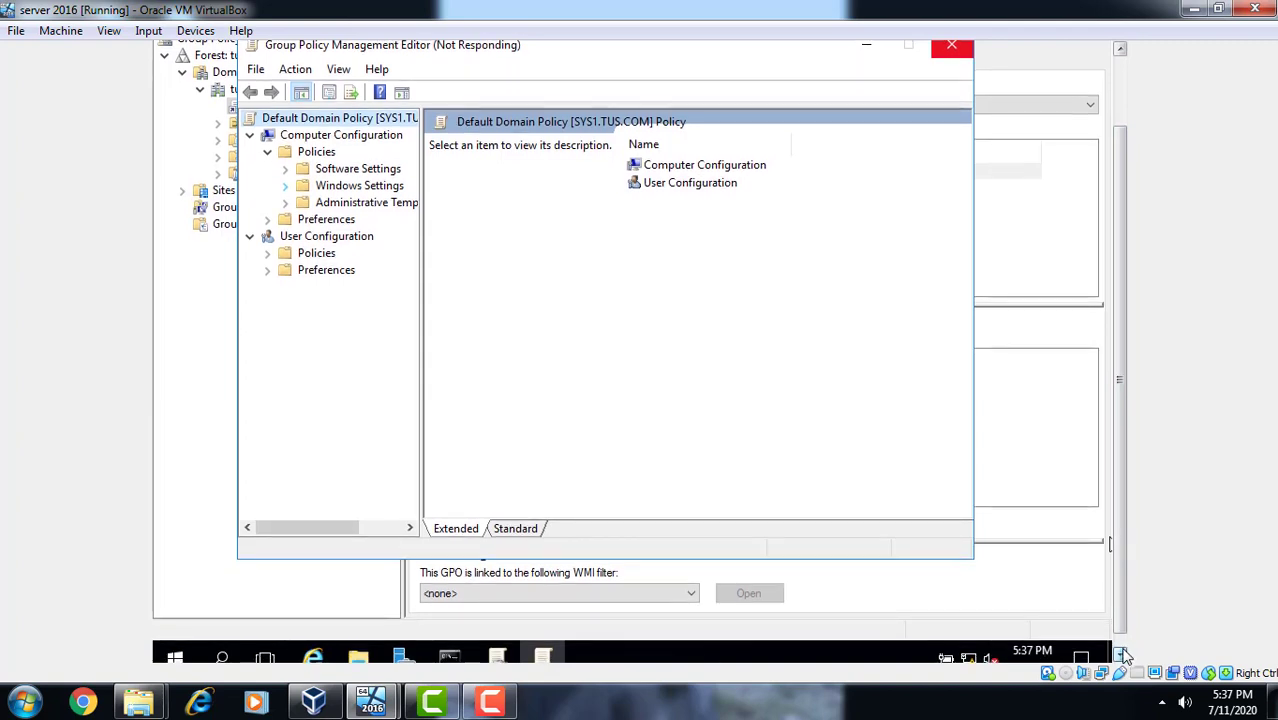
{"action": "left_click", "coordinate": [1122, 655]}
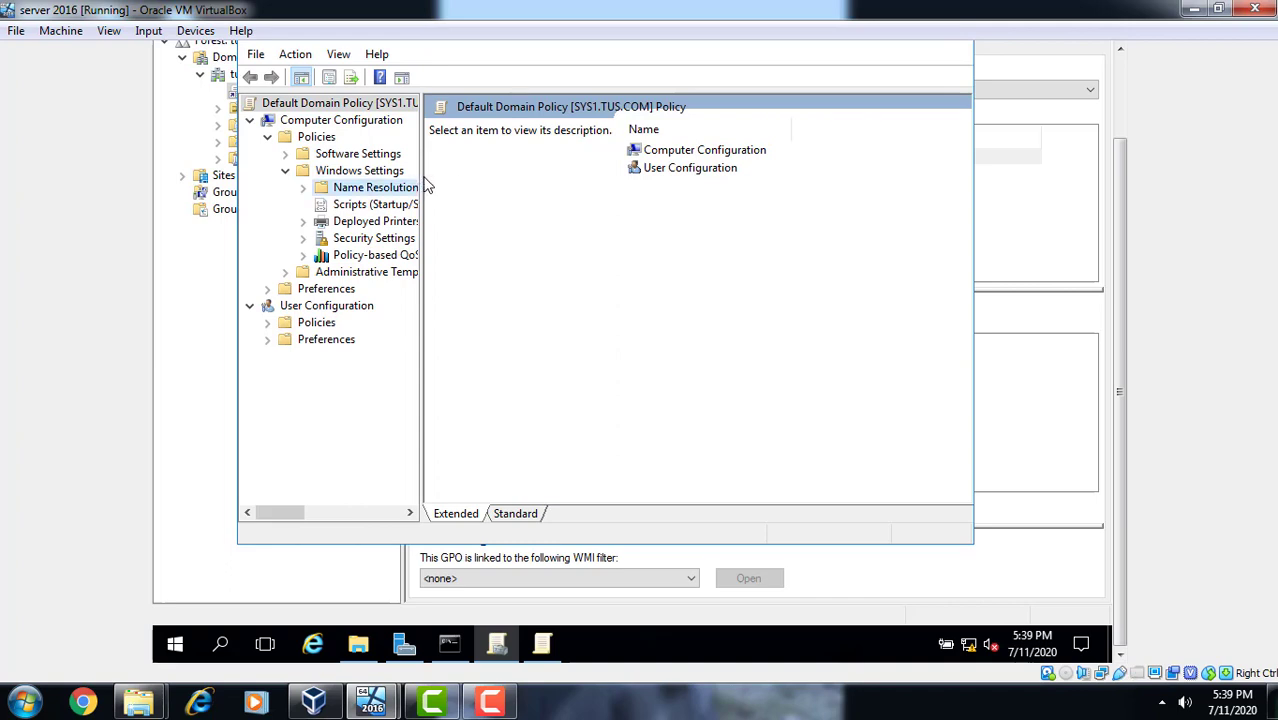
- Widen the tree, open Security Settings > Account Policies > Account Lockout Policy, and maximize the editor
{"action": "left_click_drag", "start_coordinate": [421, 168], "coordinate": [614, 232]}
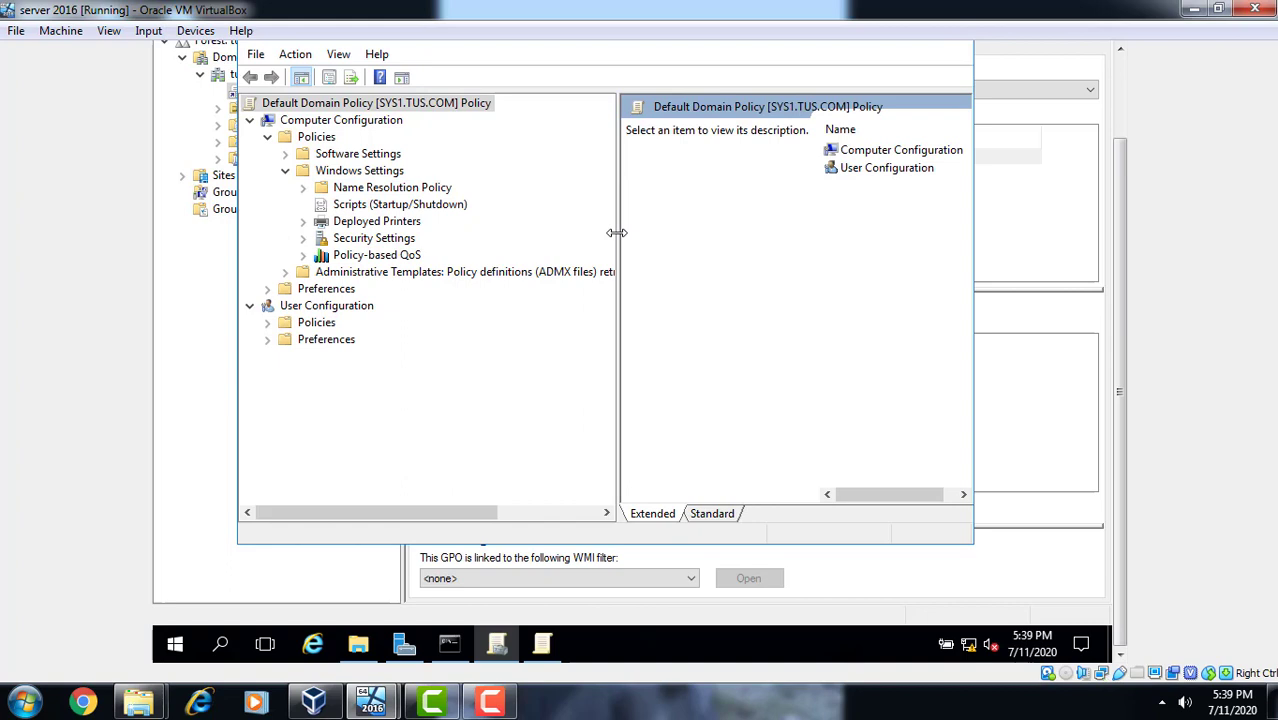
{"action": "left_click", "coordinate": [303, 238]}
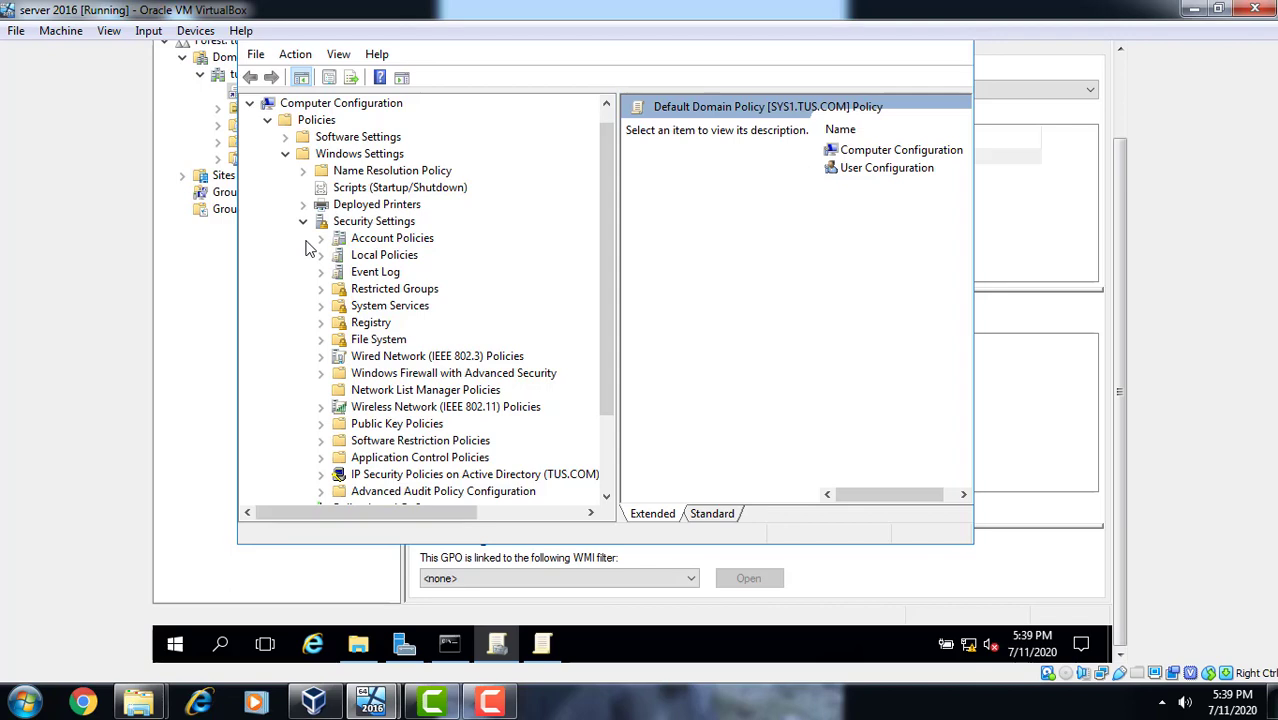
{"action": "left_click", "coordinate": [321, 240]}
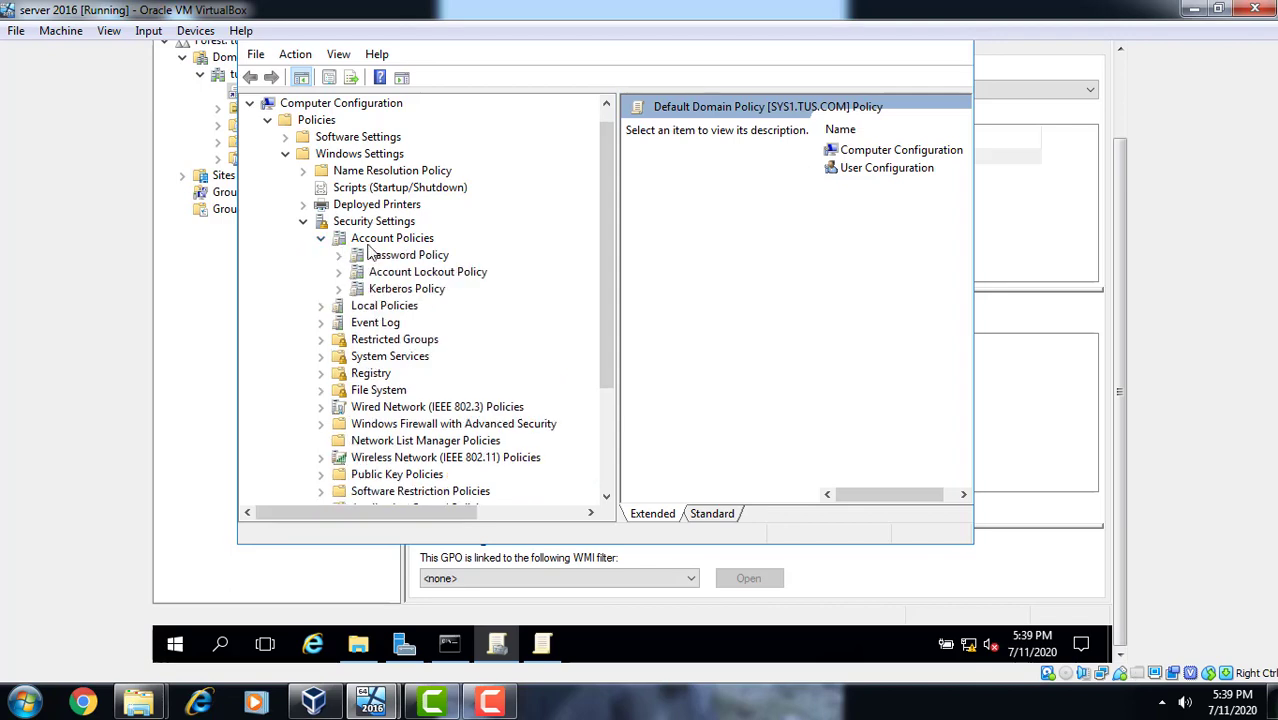
{"action": "left_click", "coordinate": [418, 275]}
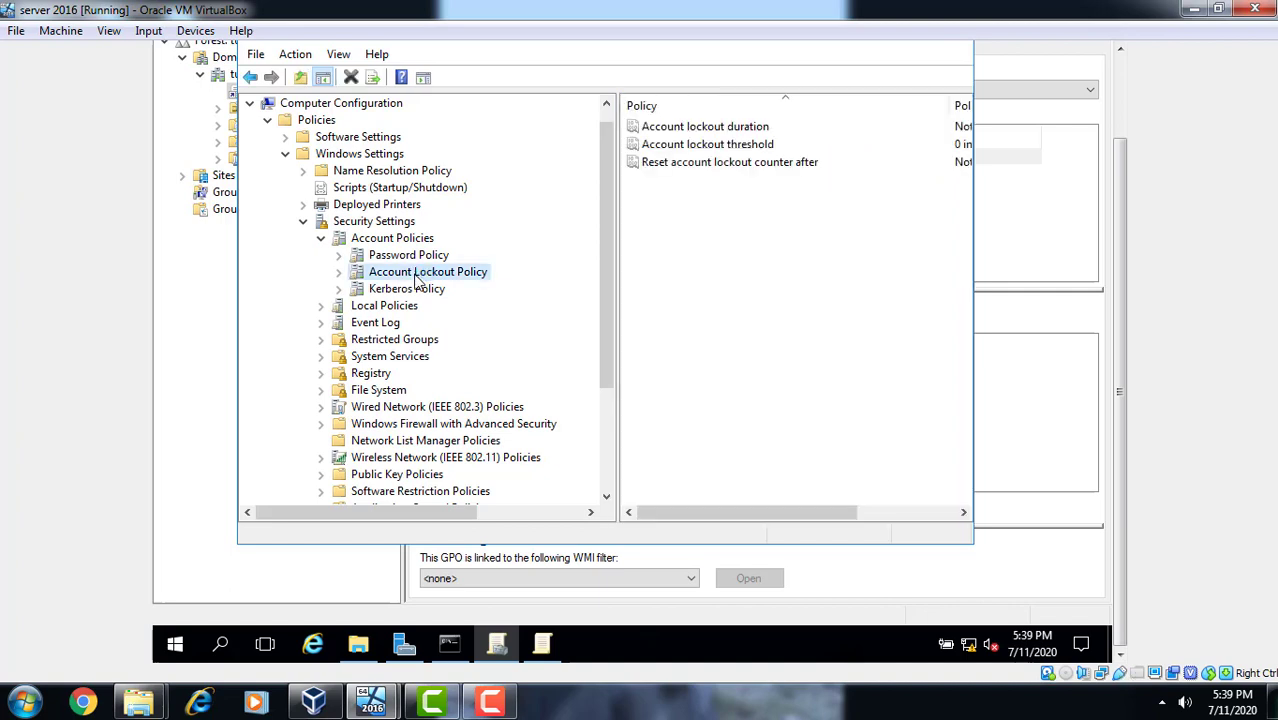
{"action": "left_click", "coordinate": [1117, 81]}
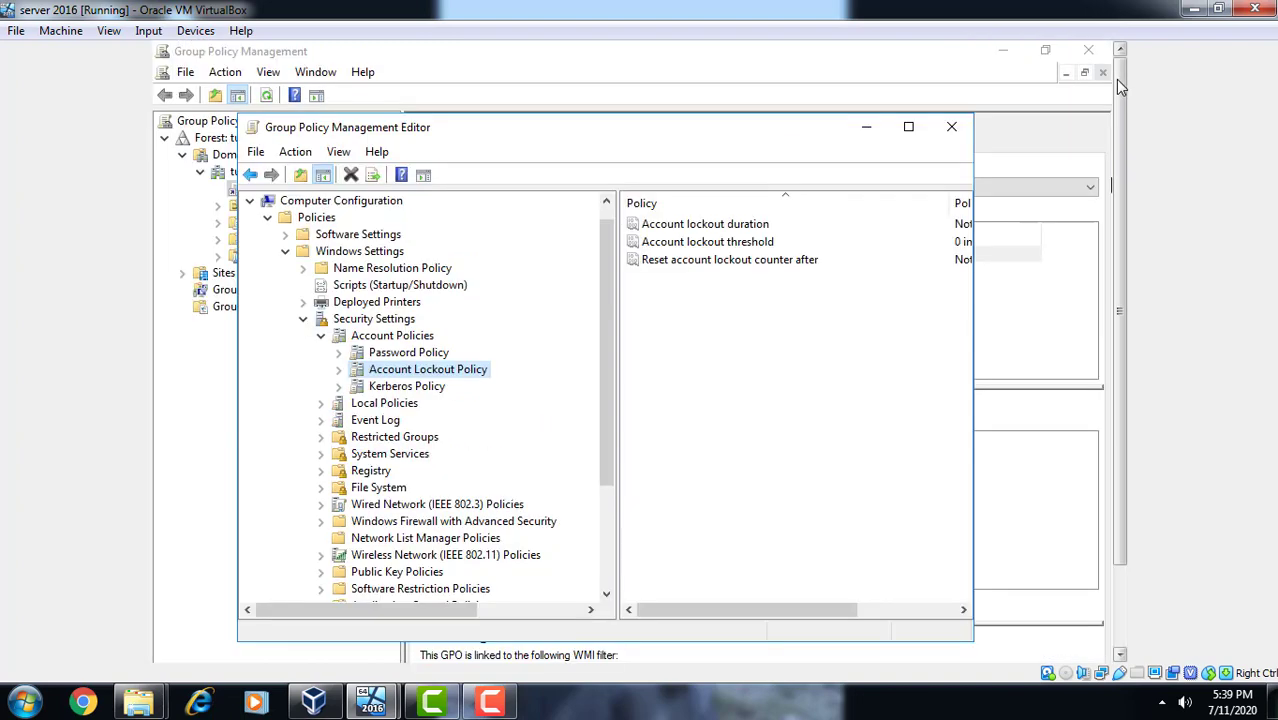
{"action": "left_click", "coordinate": [909, 128]}
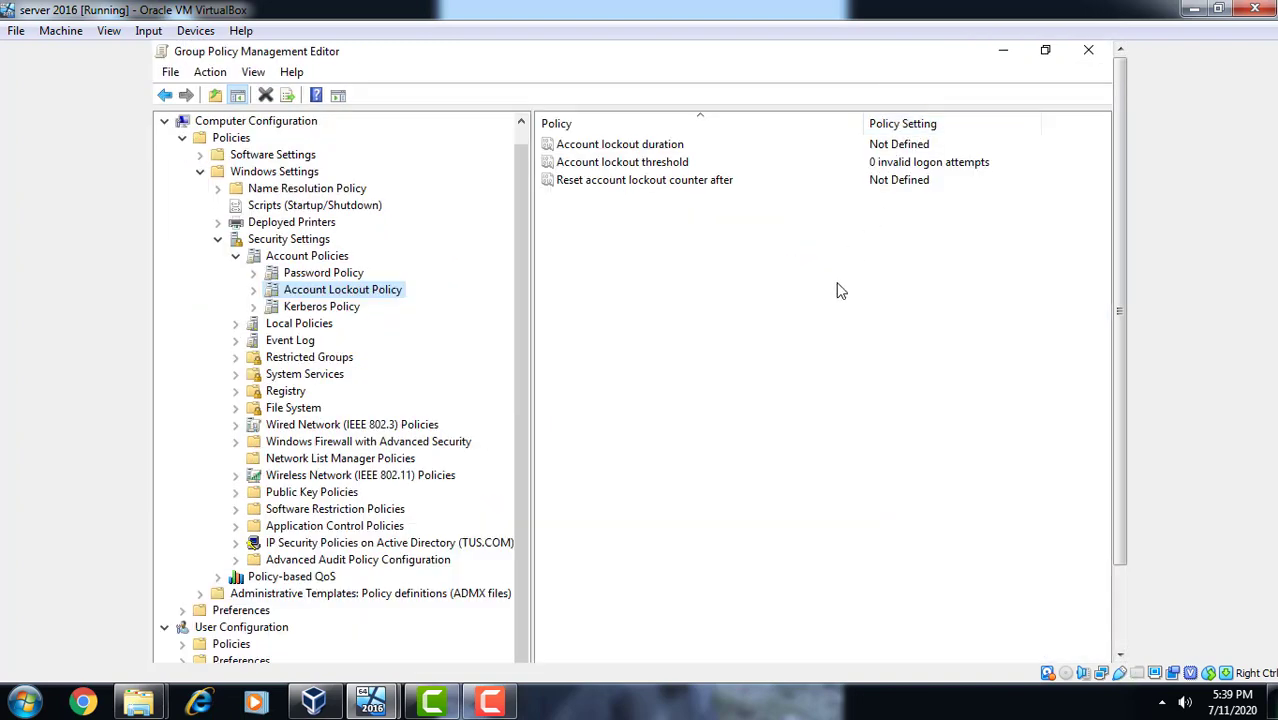
- Define Account lockout duration as 30 minutes, accepting the suggested 5-attempt threshold and 30-minute reset
{"action": "left_click", "coordinate": [680, 146]}
{"action": "right_click", "coordinate": [683, 150]}
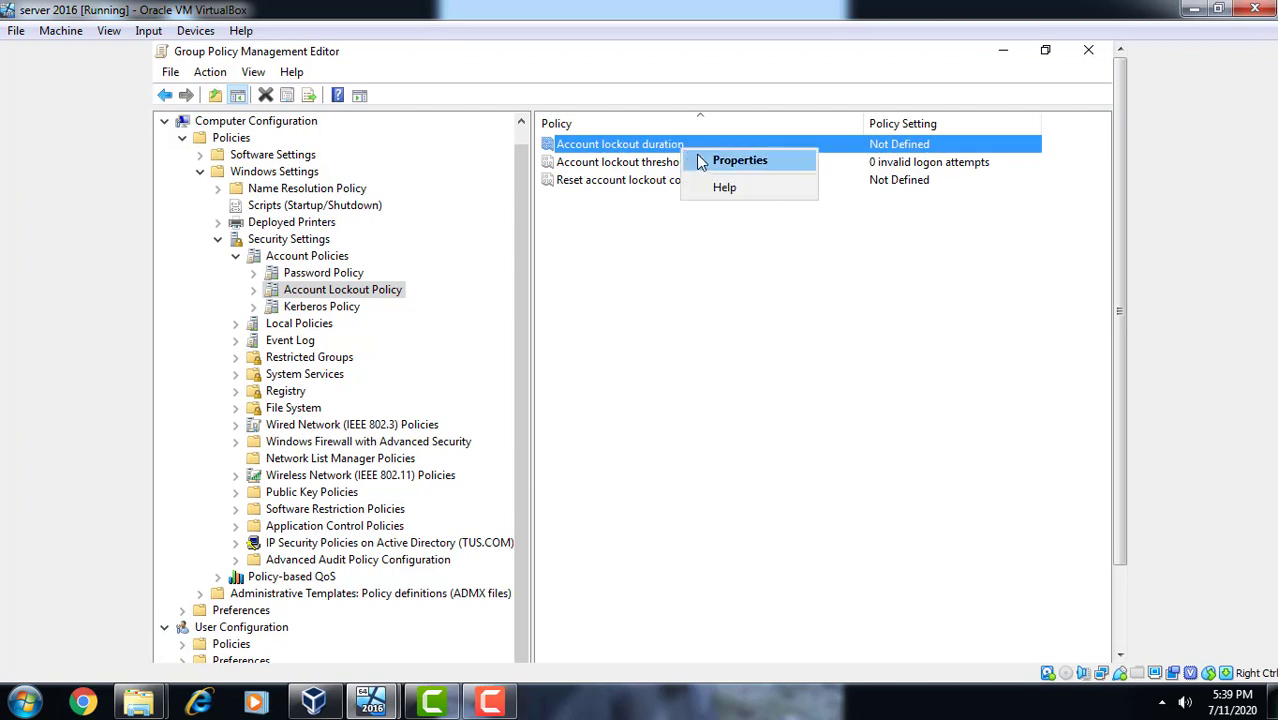
{"action": "left_click", "coordinate": [713, 160]}
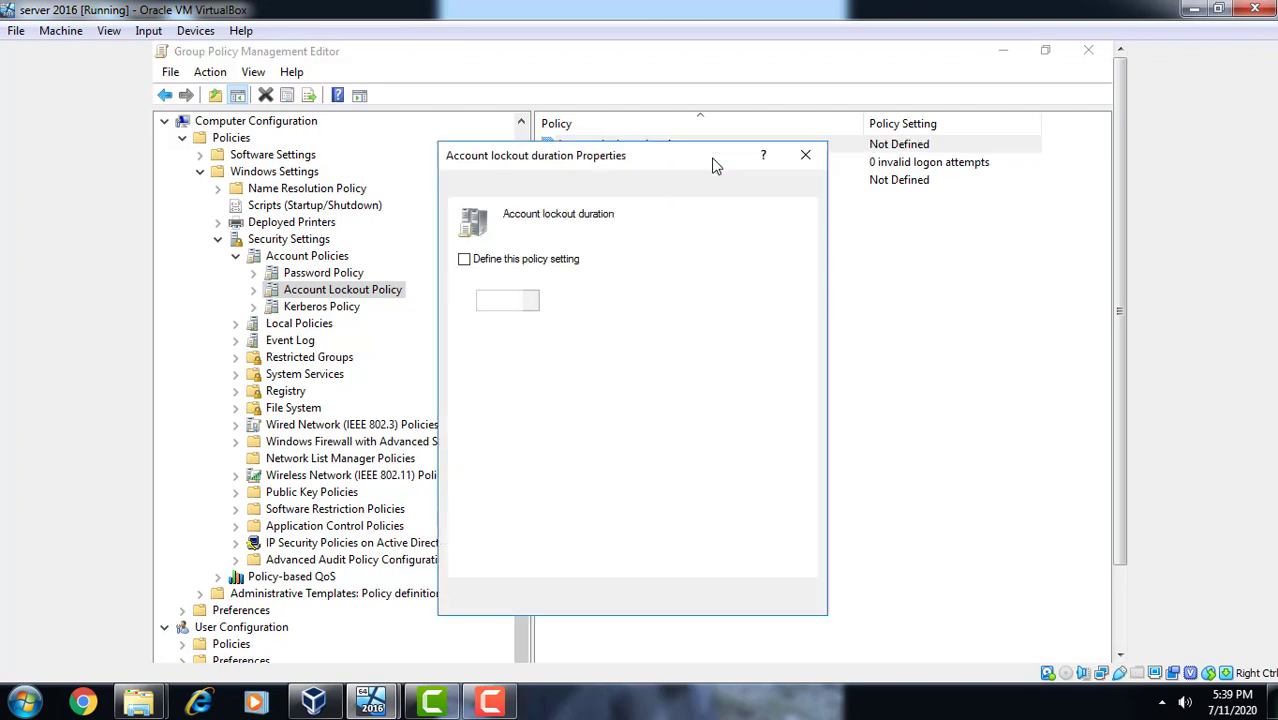
{"action": "left_click", "coordinate": [466, 269]}
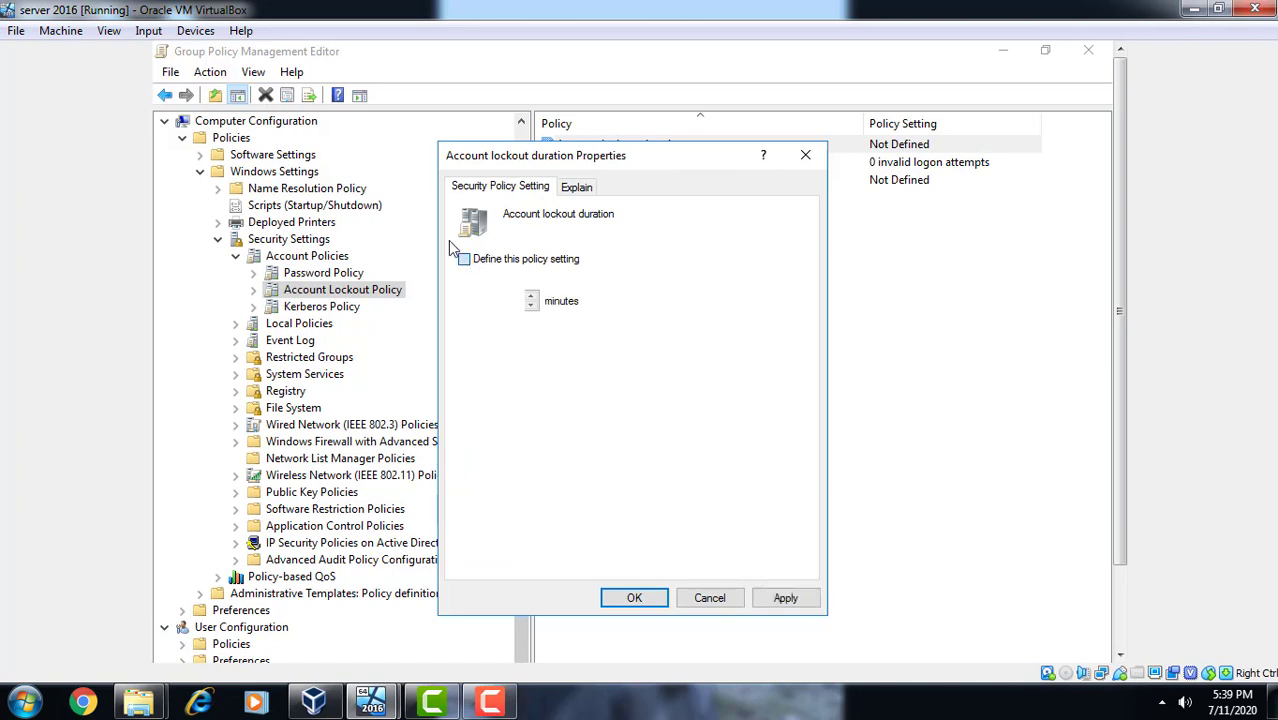
{"action": "left_click", "coordinate": [465, 260]}
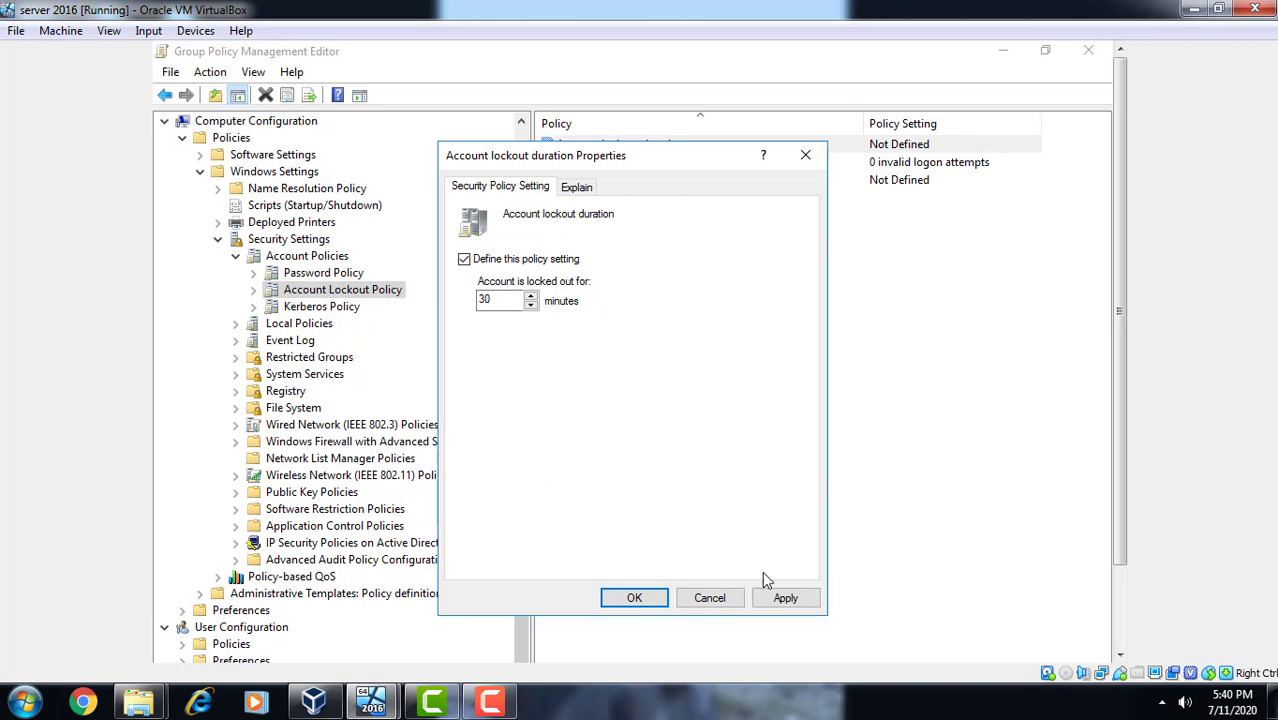
{"action": "left_click", "coordinate": [786, 599]}
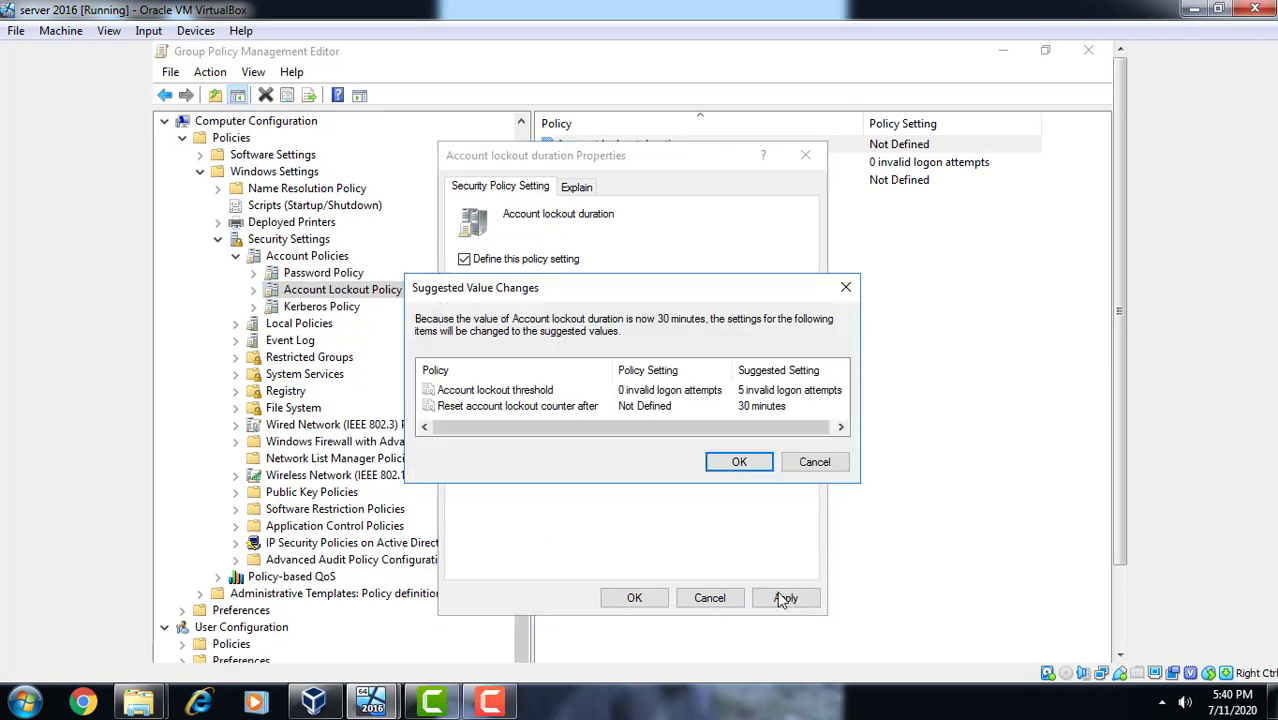
{"action": "left_click", "coordinate": [738, 466]}
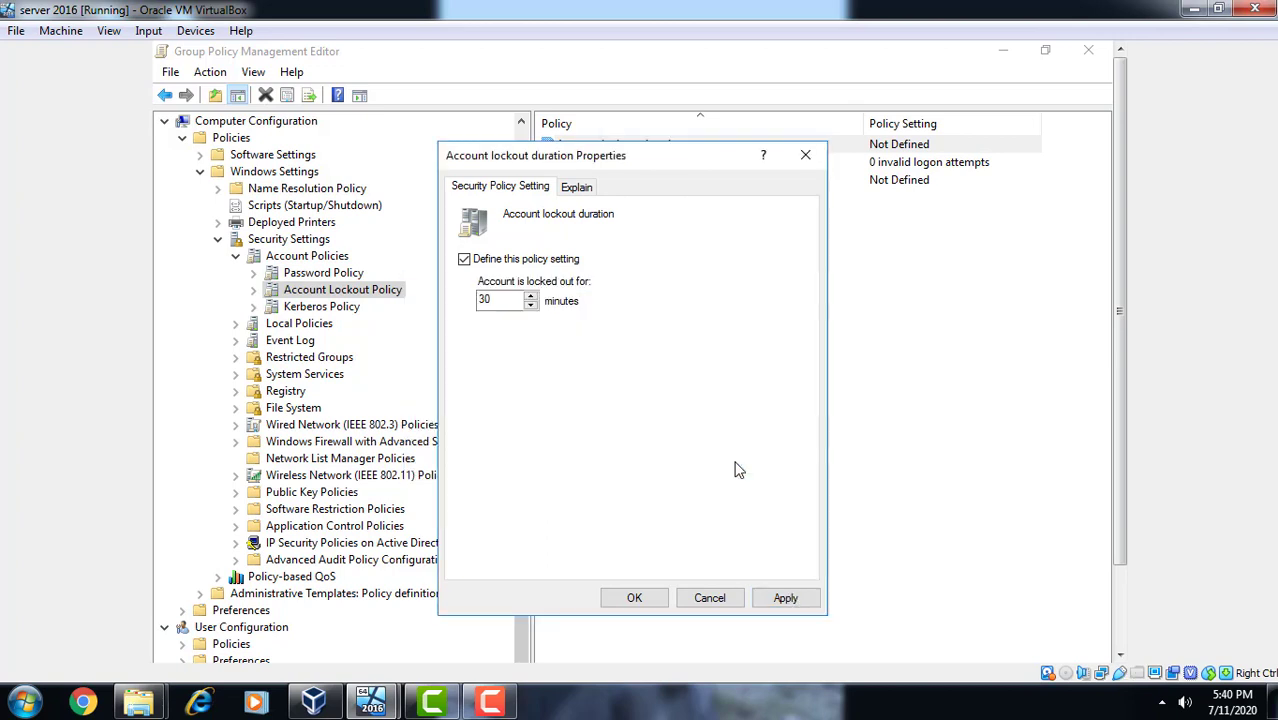
{"action": "left_click", "coordinate": [636, 598]}
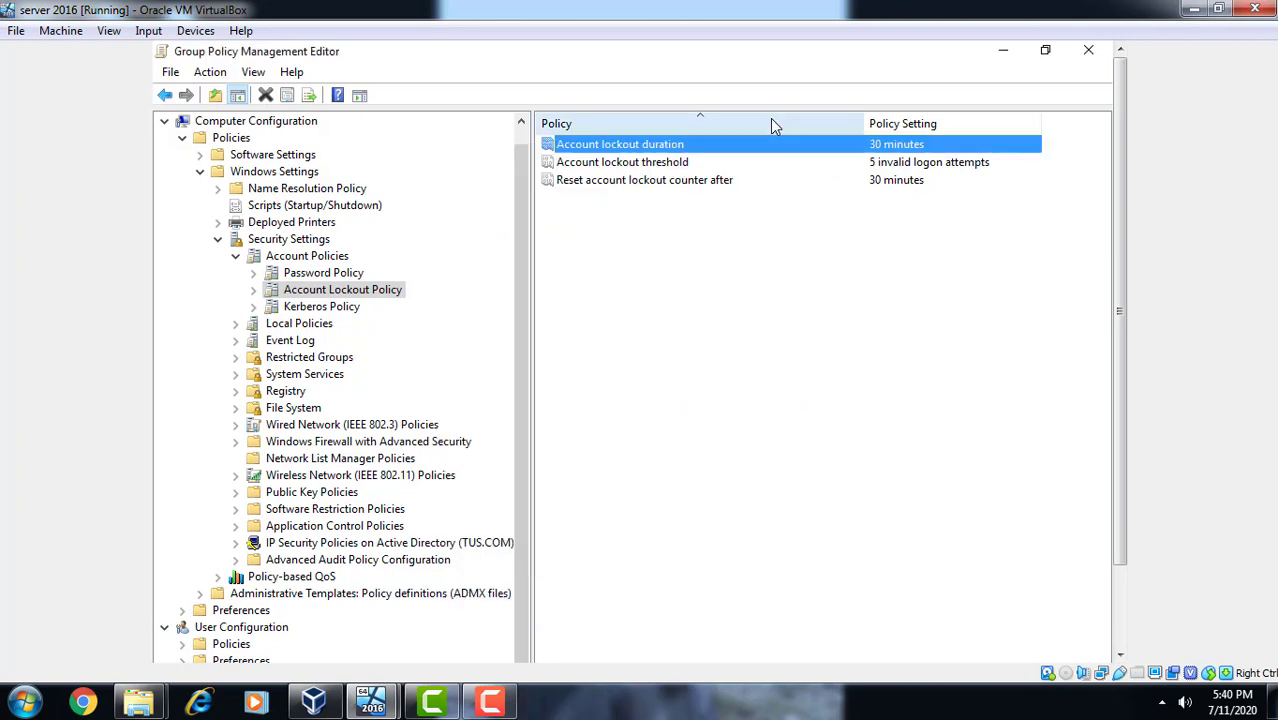
- Lower the Account lockout threshold from 5 to 3 invalid logon attempts
{"action": "left_click", "coordinate": [680, 162]}
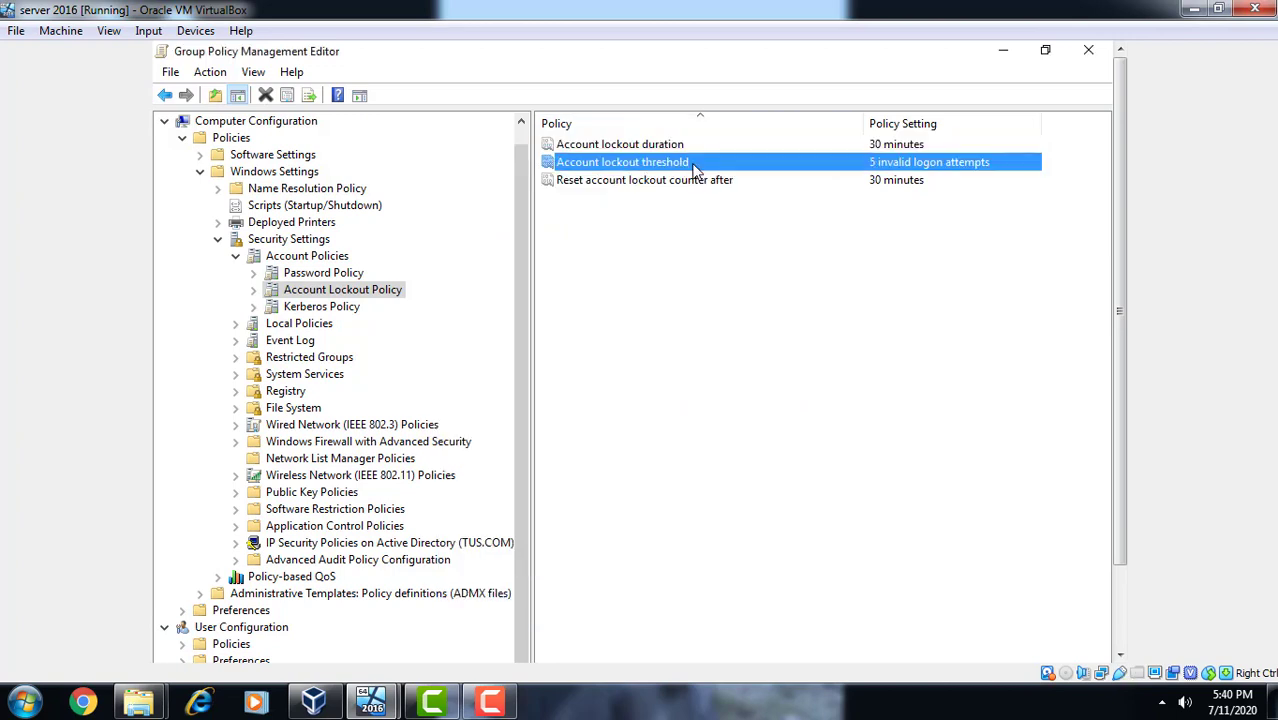
{"action": "right_click", "coordinate": [695, 170]}
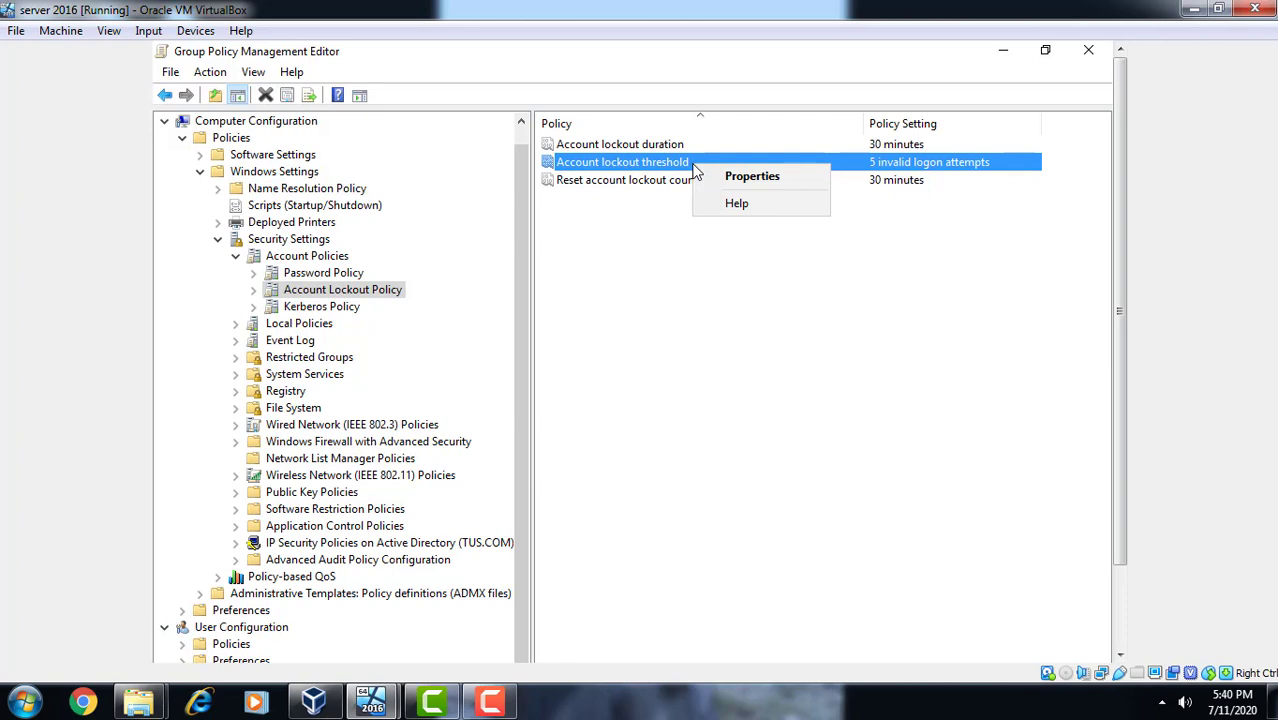
{"action": "left_click", "coordinate": [668, 203]}
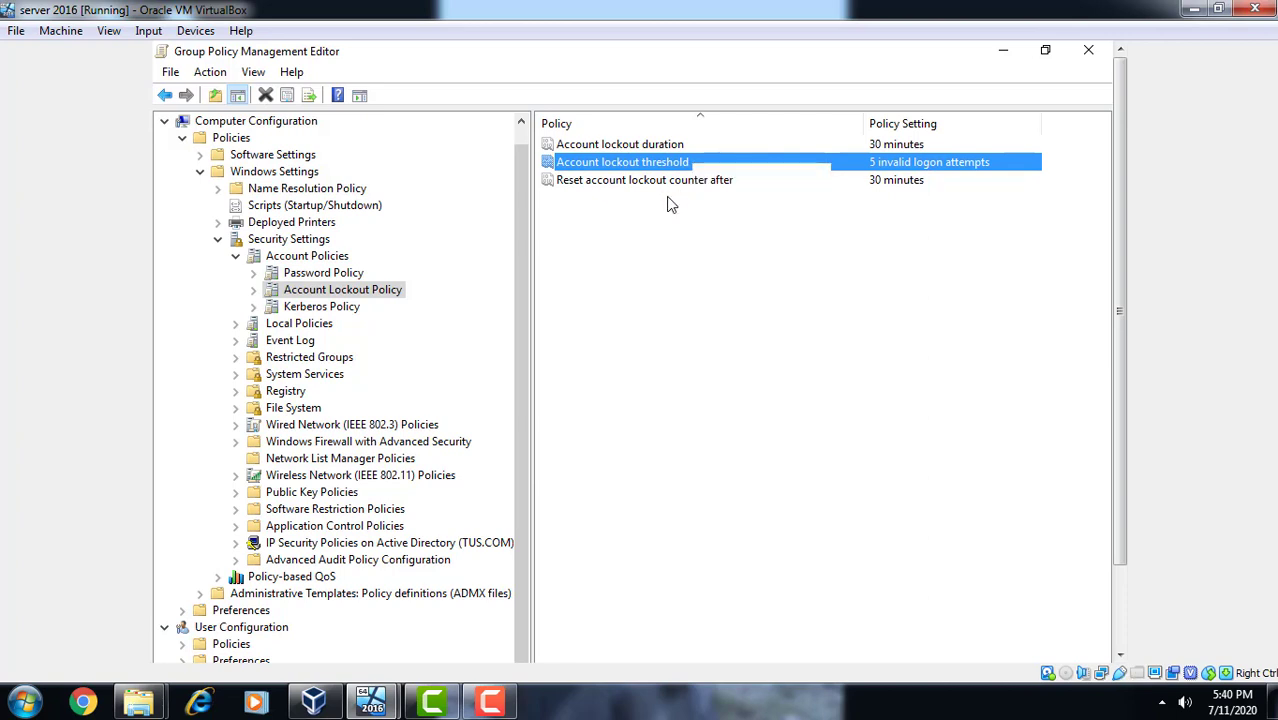
{"action": "left_click", "coordinate": [668, 203]}
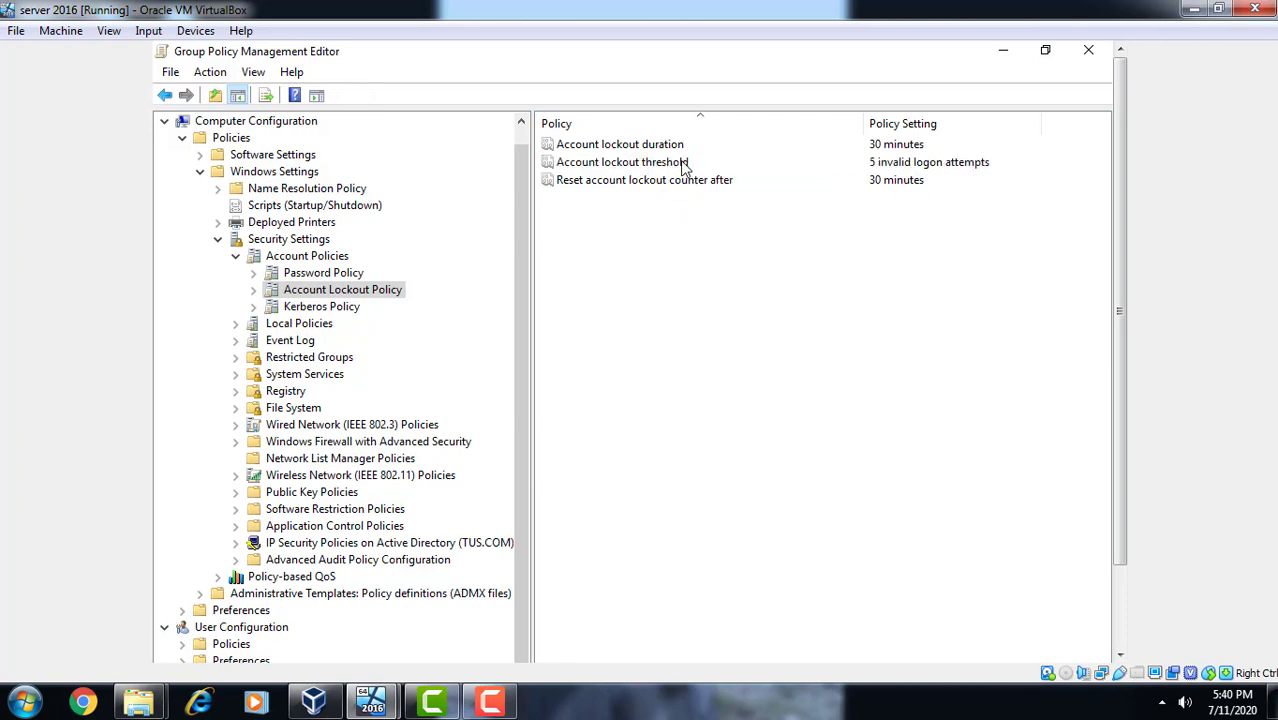
{"action": "right_click", "coordinate": [682, 161]}
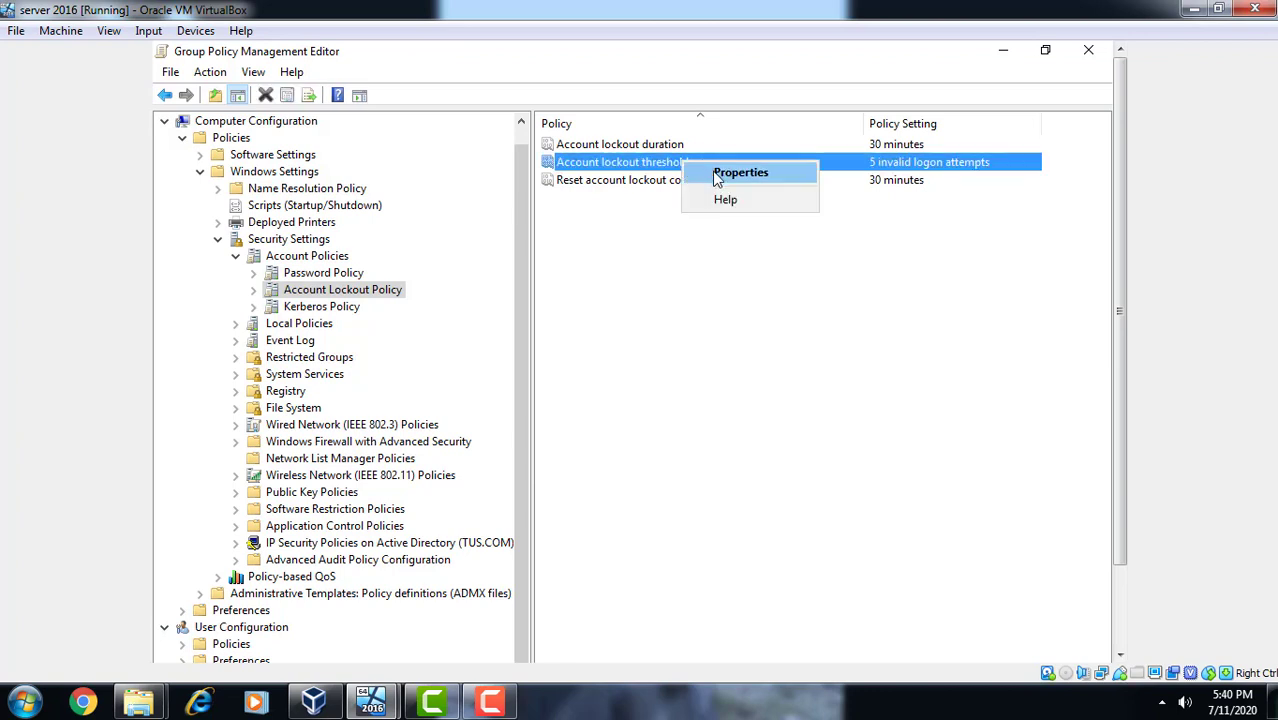
{"action": "left_click", "coordinate": [717, 176]}
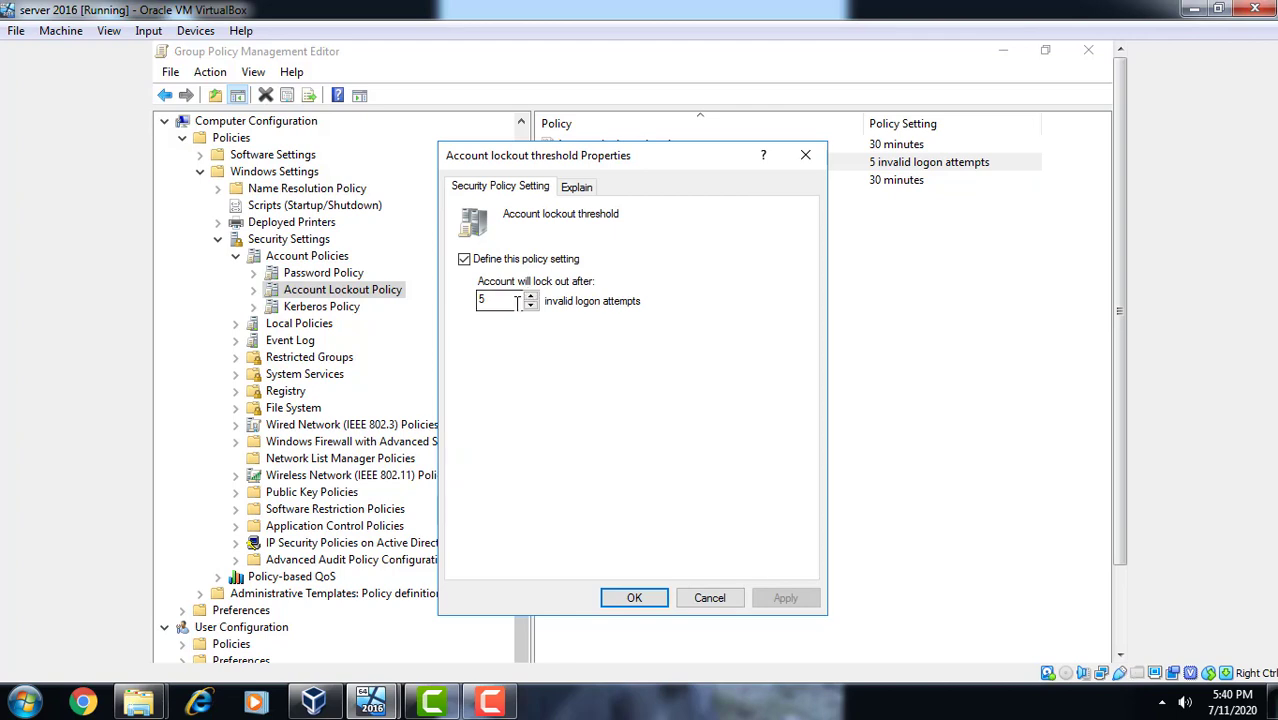
{"action": "left_click", "coordinate": [531, 305]}
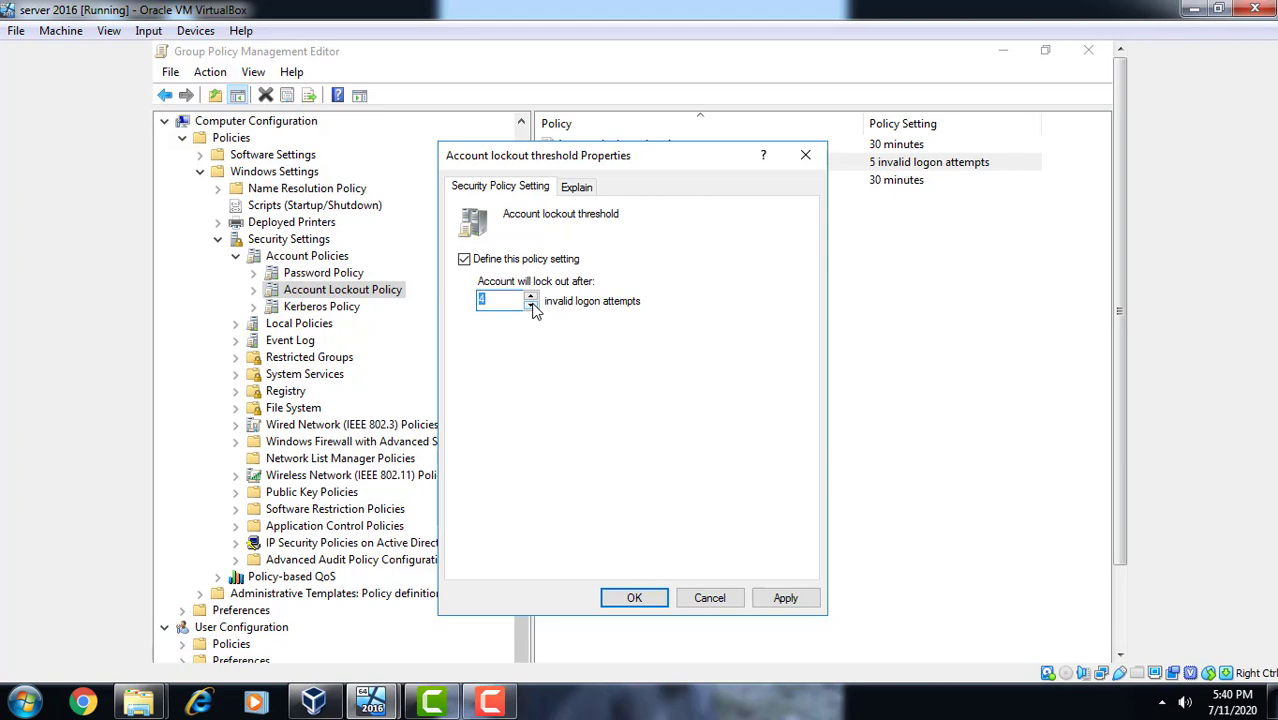
{"action": "left_click", "coordinate": [531, 305]}
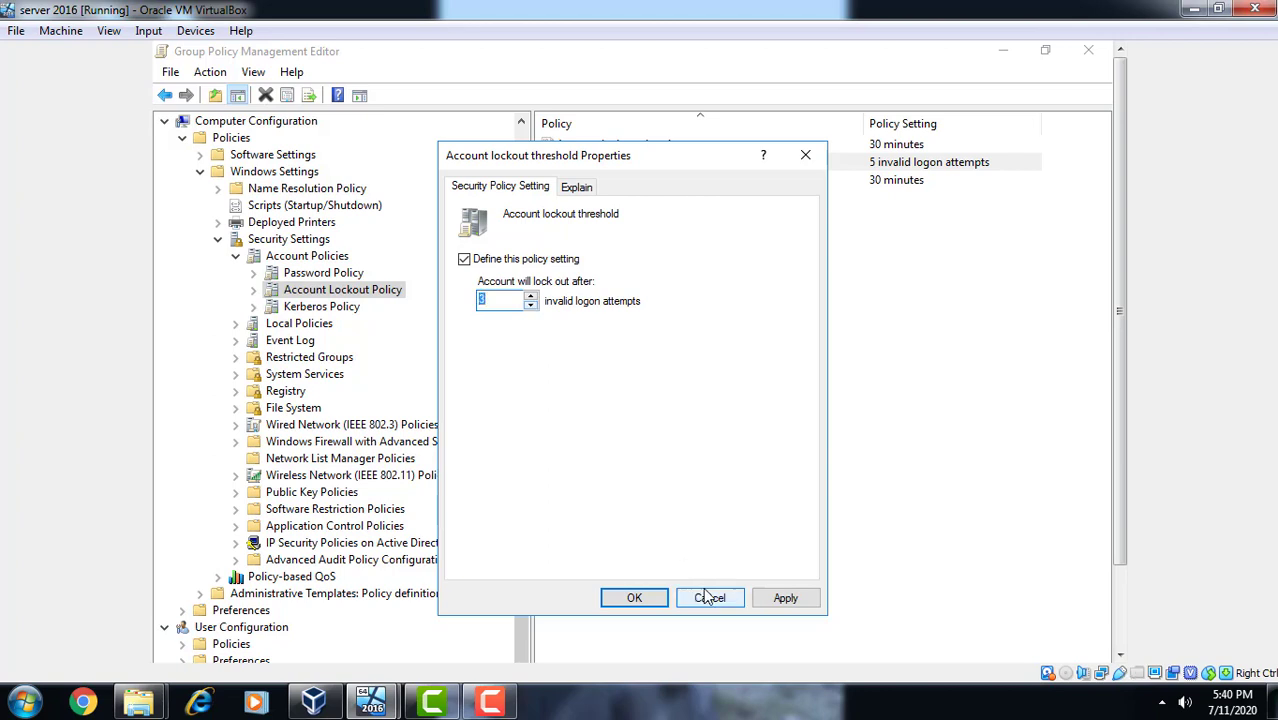
{"action": "left_click", "coordinate": [791, 599]}
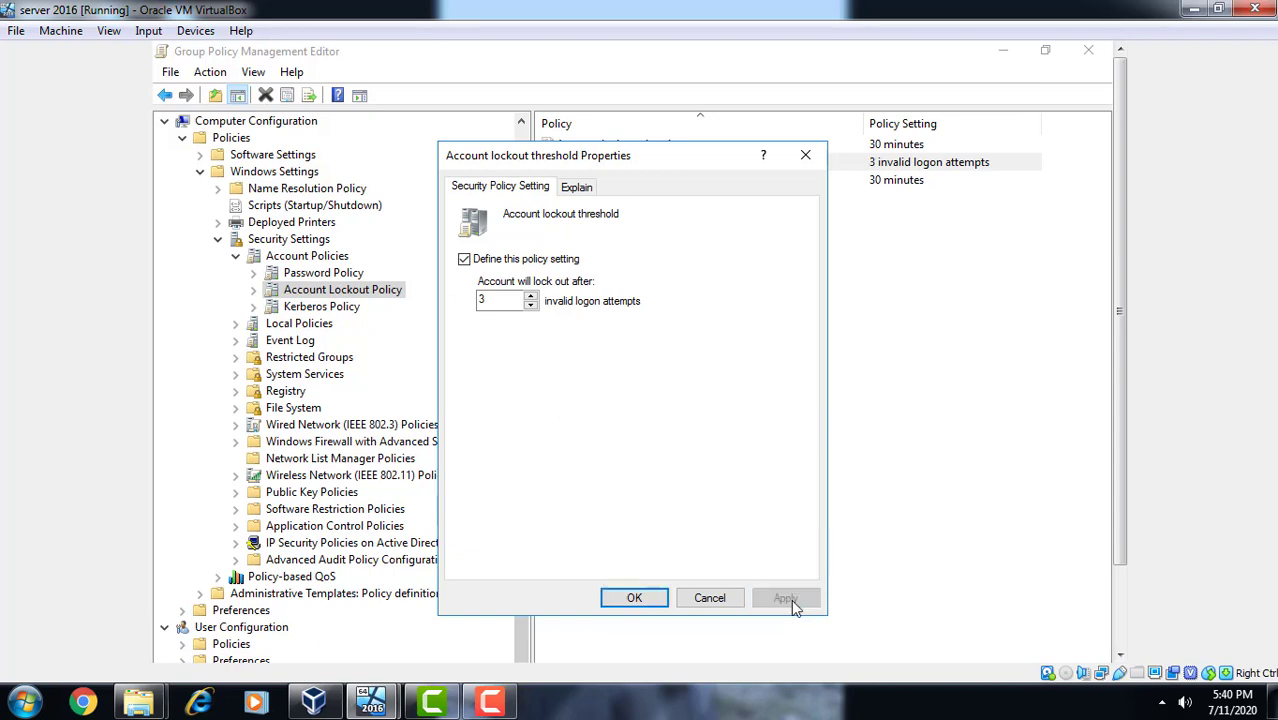
{"action": "left_click", "coordinate": [632, 597]}
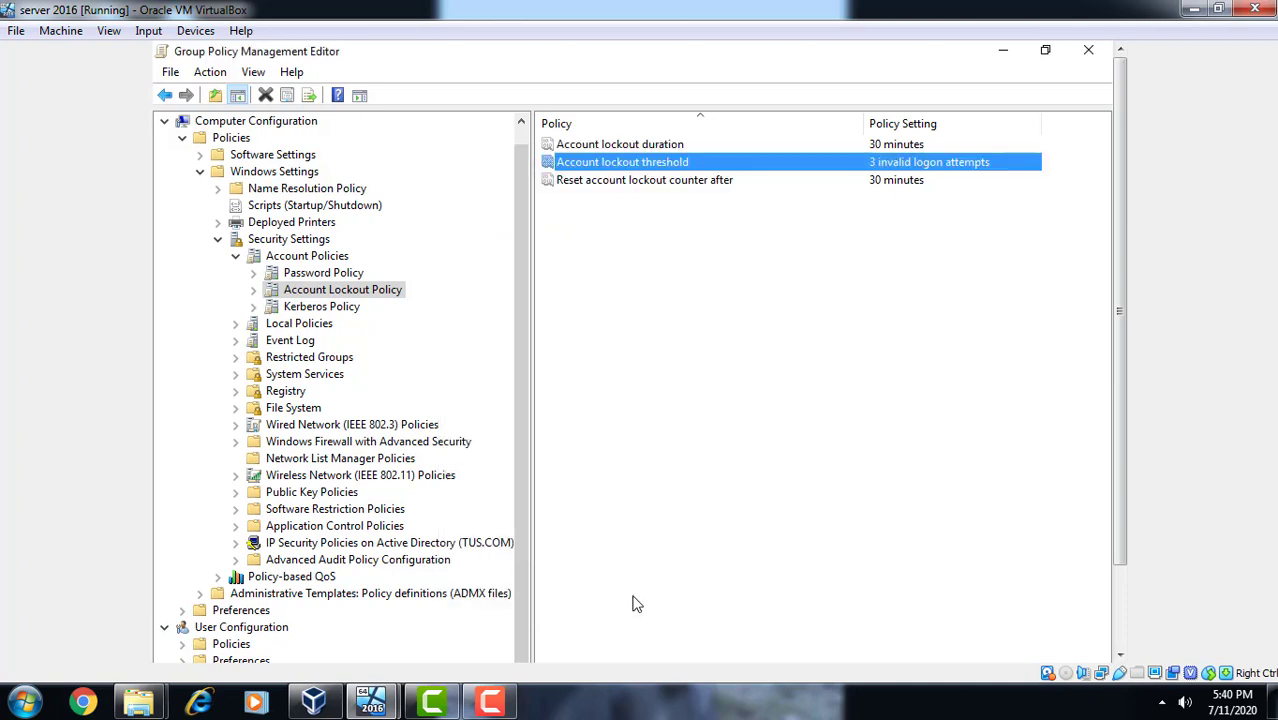
- Close the Group Policy Management Editor and the Group Policy Management console
{"action": "left_click", "coordinate": [1088, 49]}
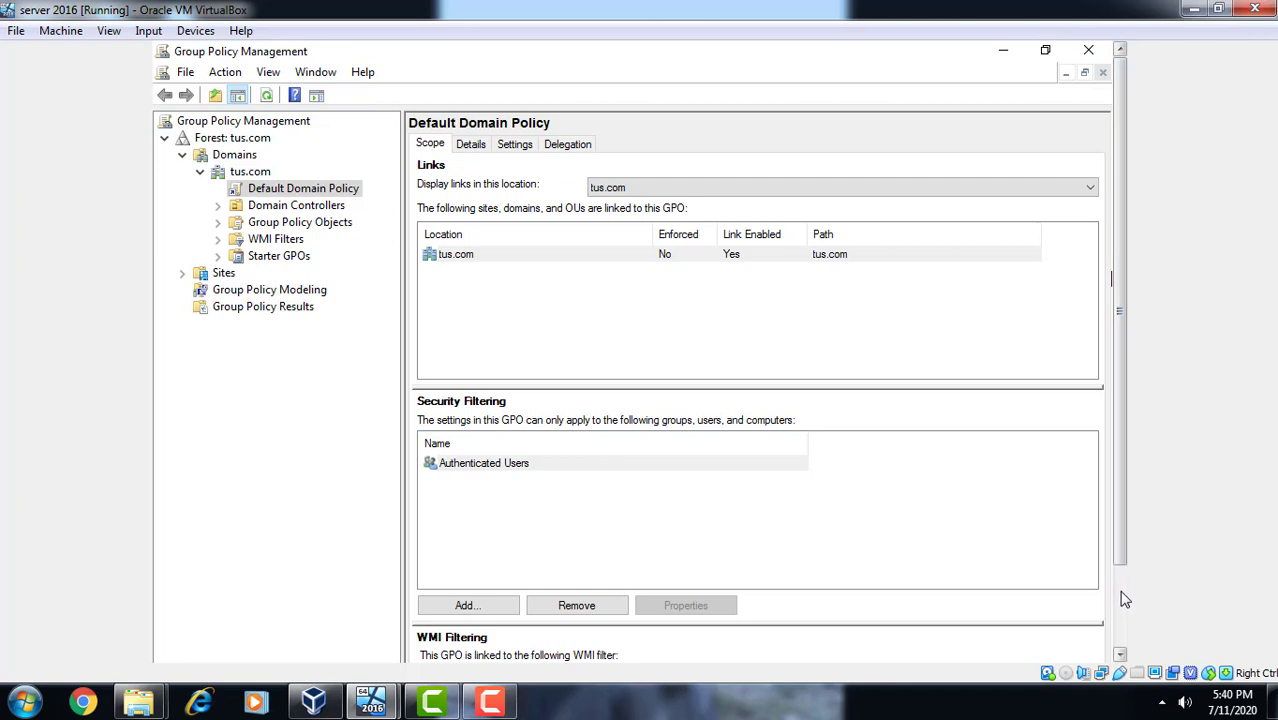
{"action": "left_click", "coordinate": [1121, 598]}
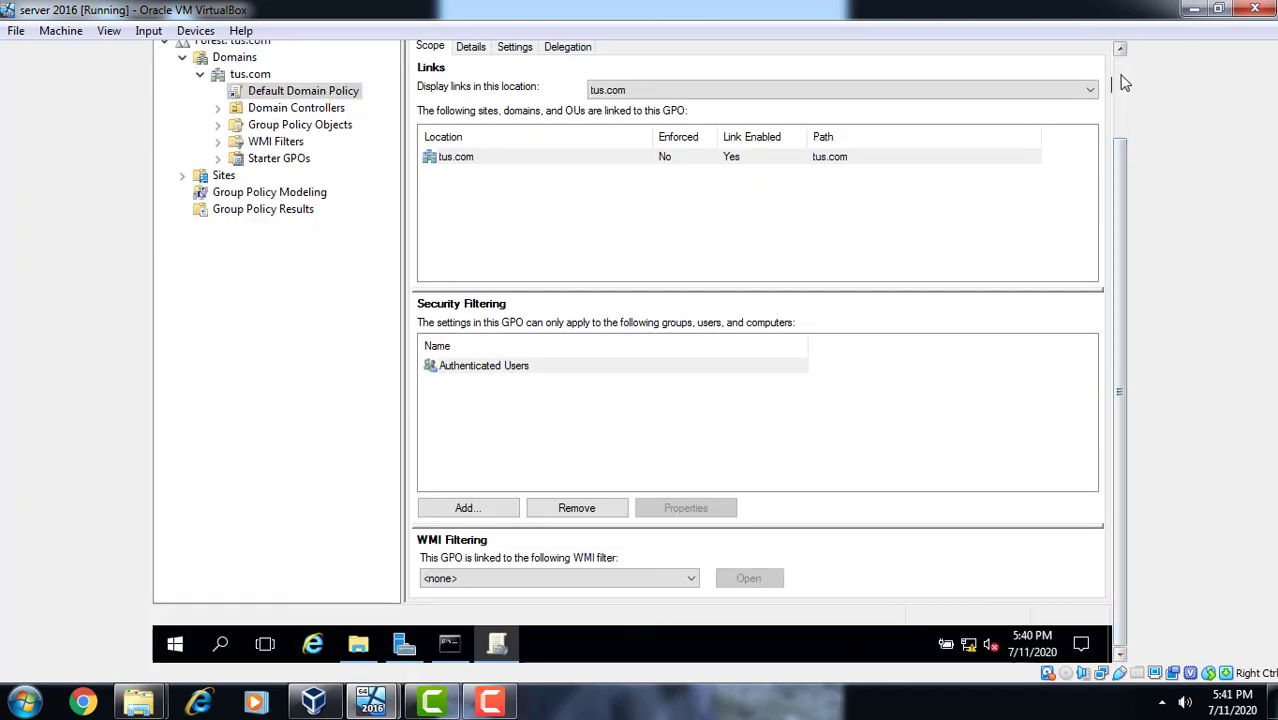
{"action": "left_click", "coordinate": [1122, 84]}
{"action": "left_click", "coordinate": [1089, 49]}
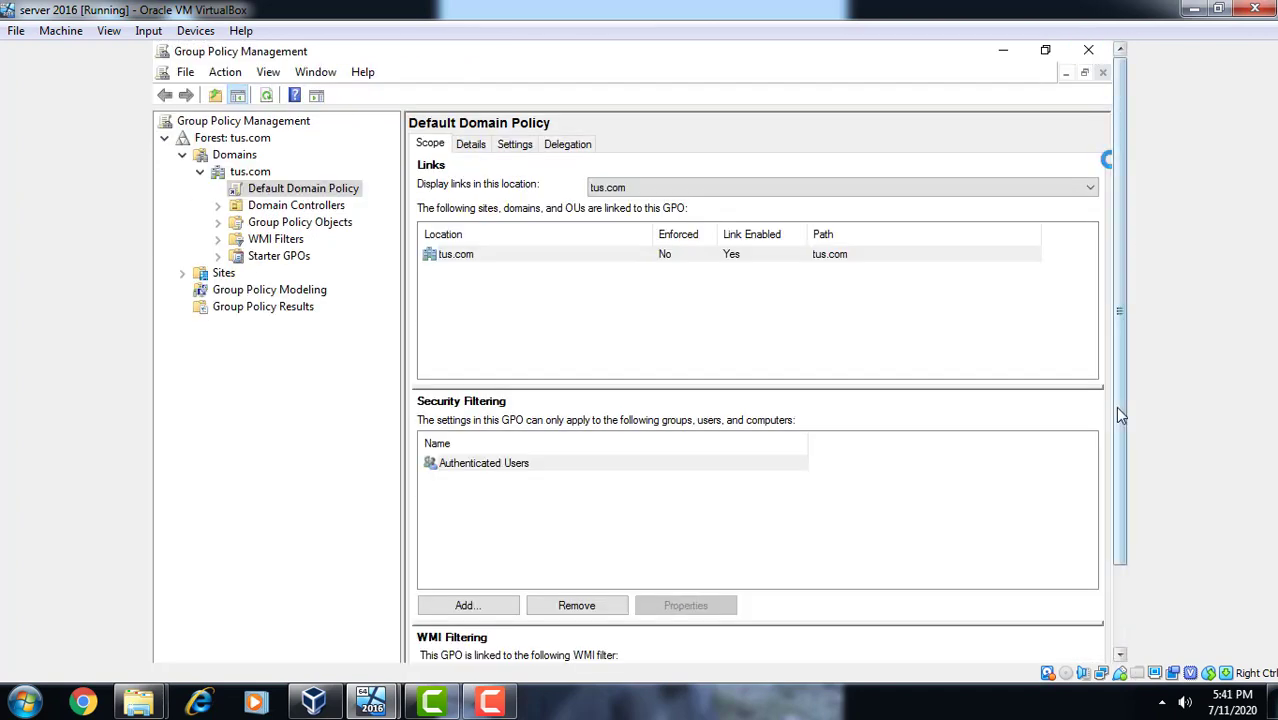
{"action": "left_click", "coordinate": [1114, 587]}
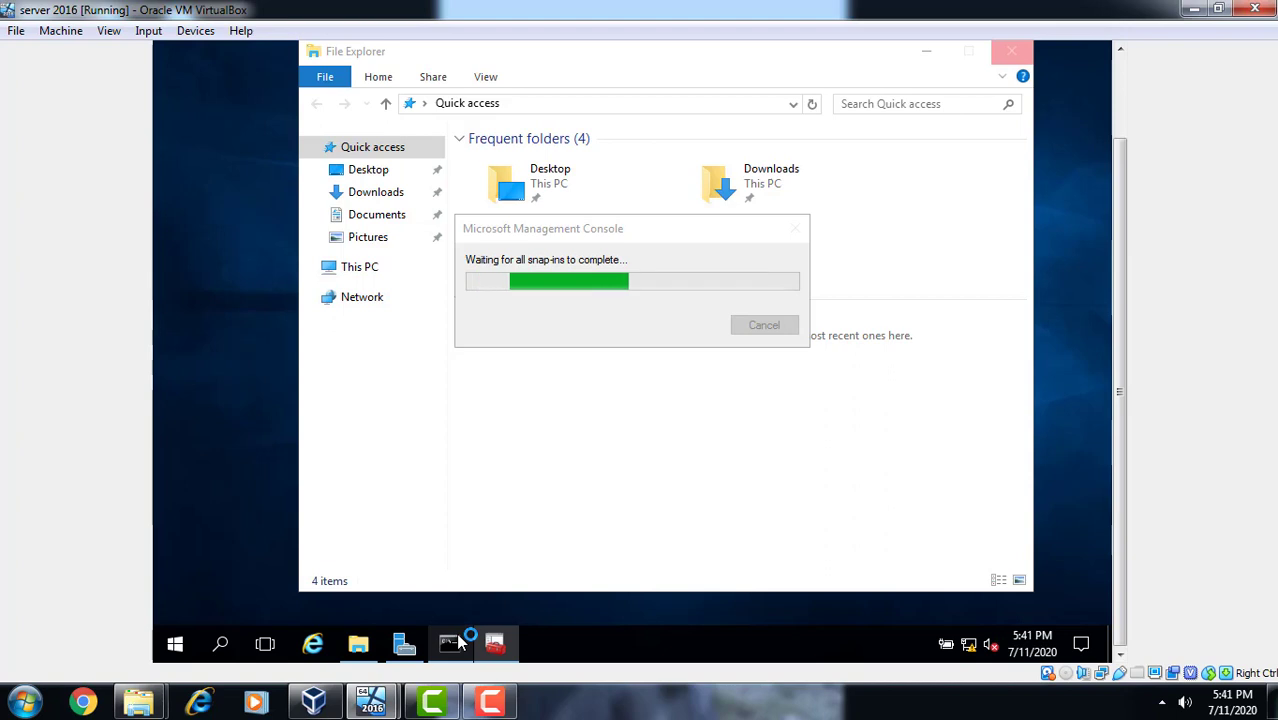
- Rerun gpupdate /force in Command Prompt, then return to Server Manager
{"action": "left_click", "coordinate": [458, 654]}
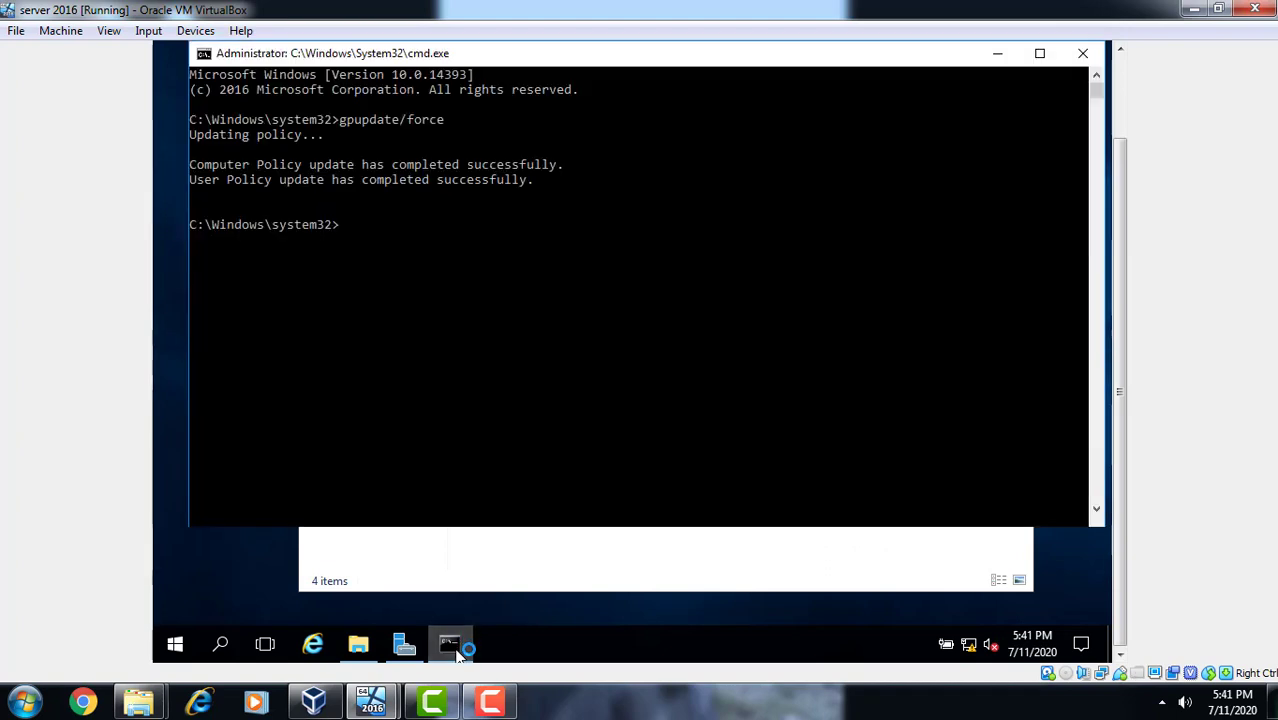
{"action": "left_click", "coordinate": [458, 655]}
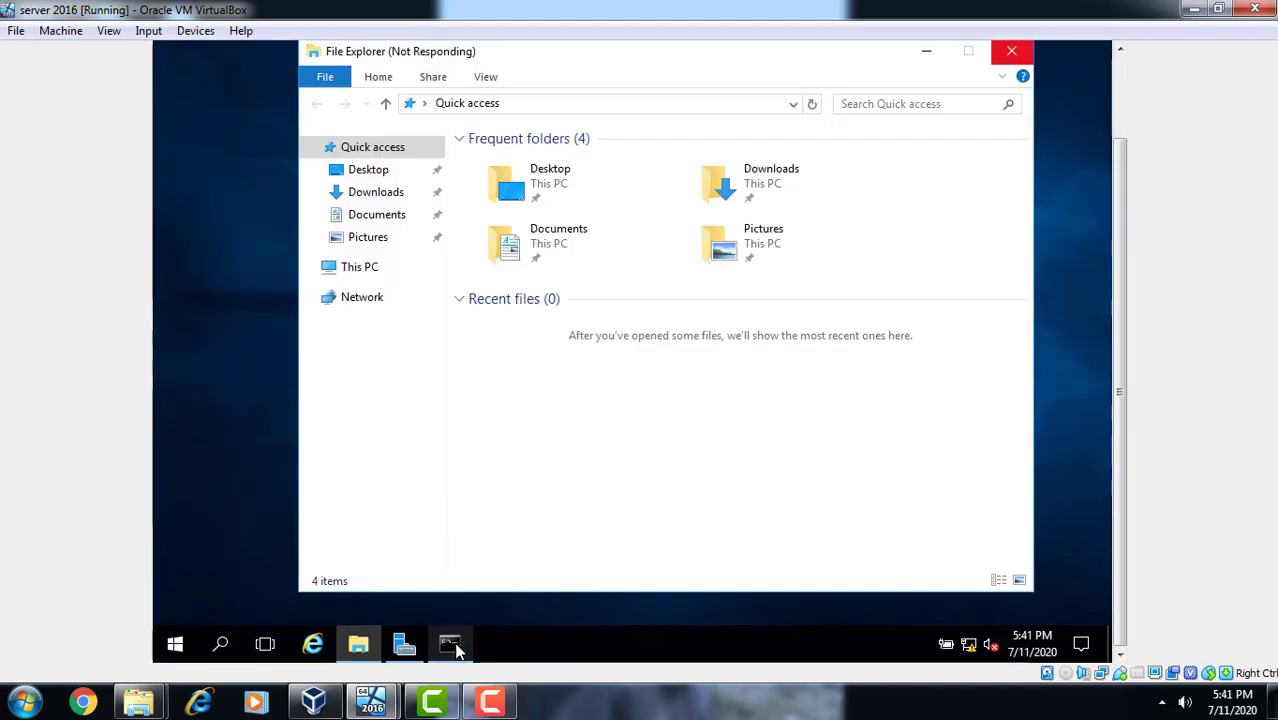
{"action": "left_click", "coordinate": [458, 652]}
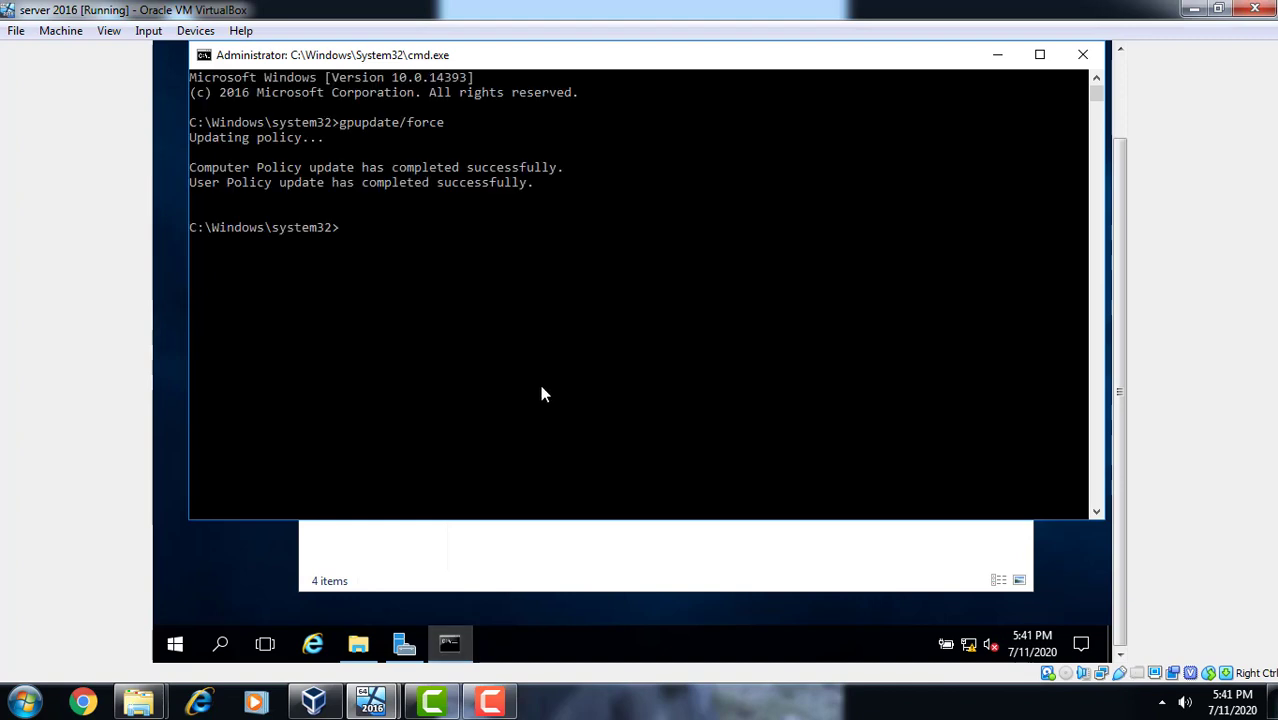
{"action": "key", "text": "Up"}
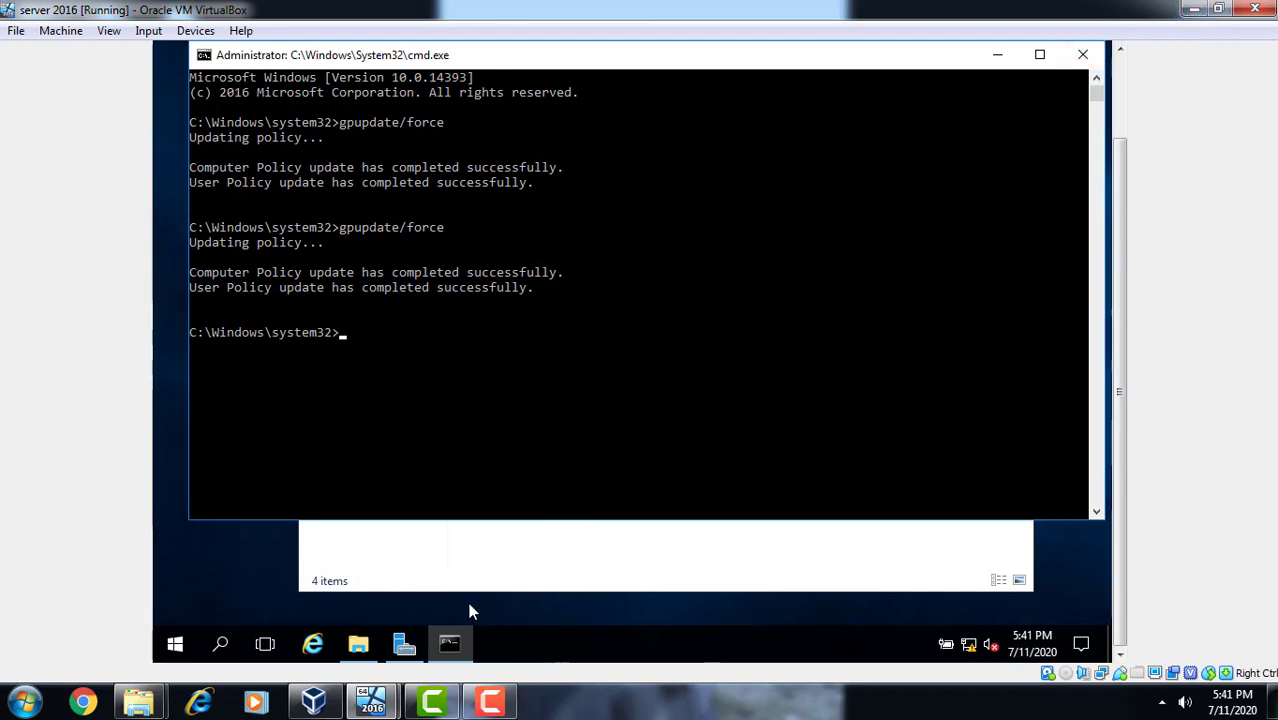
{"action": "left_click", "coordinate": [406, 651]}
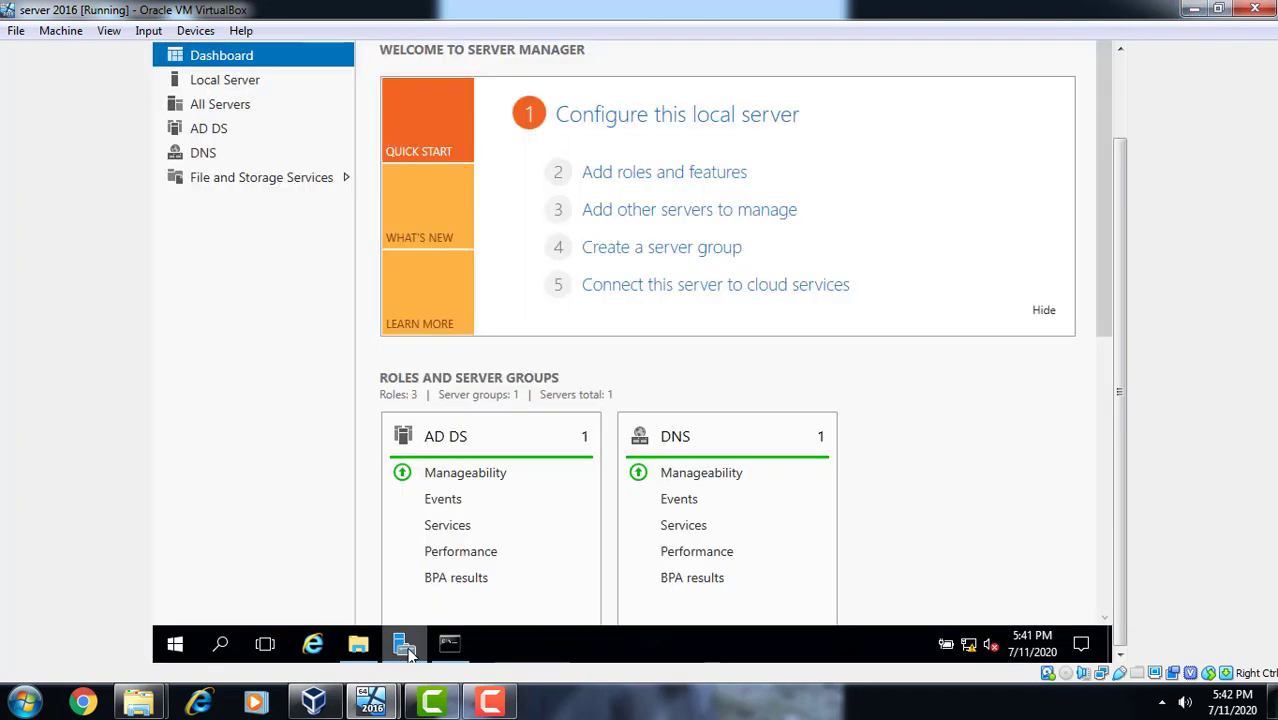
- Switch to the Windows 10 VM and send Ctrl-Alt-Del via Input > Keyboard
{"action": "left_click", "coordinate": [1194, 9]}
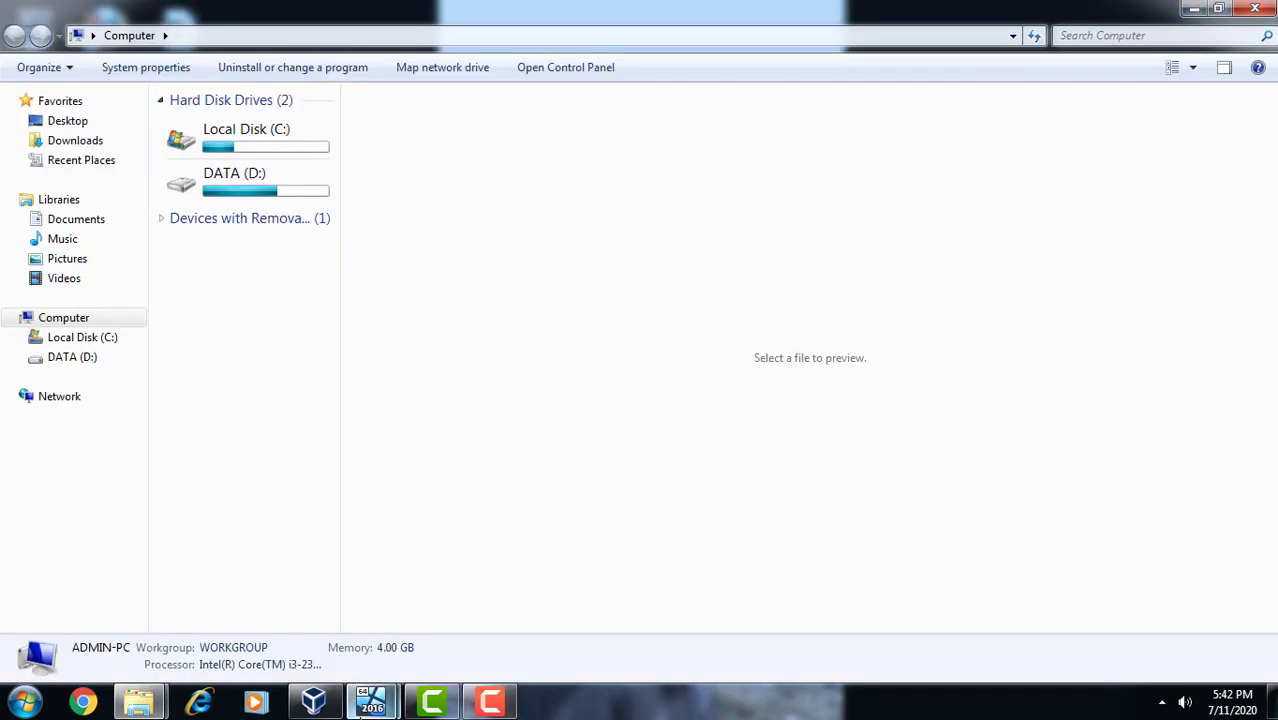
{"action": "mouse_move", "coordinate": [372, 701]}
{"action": "left_click", "coordinate": [466, 640]}
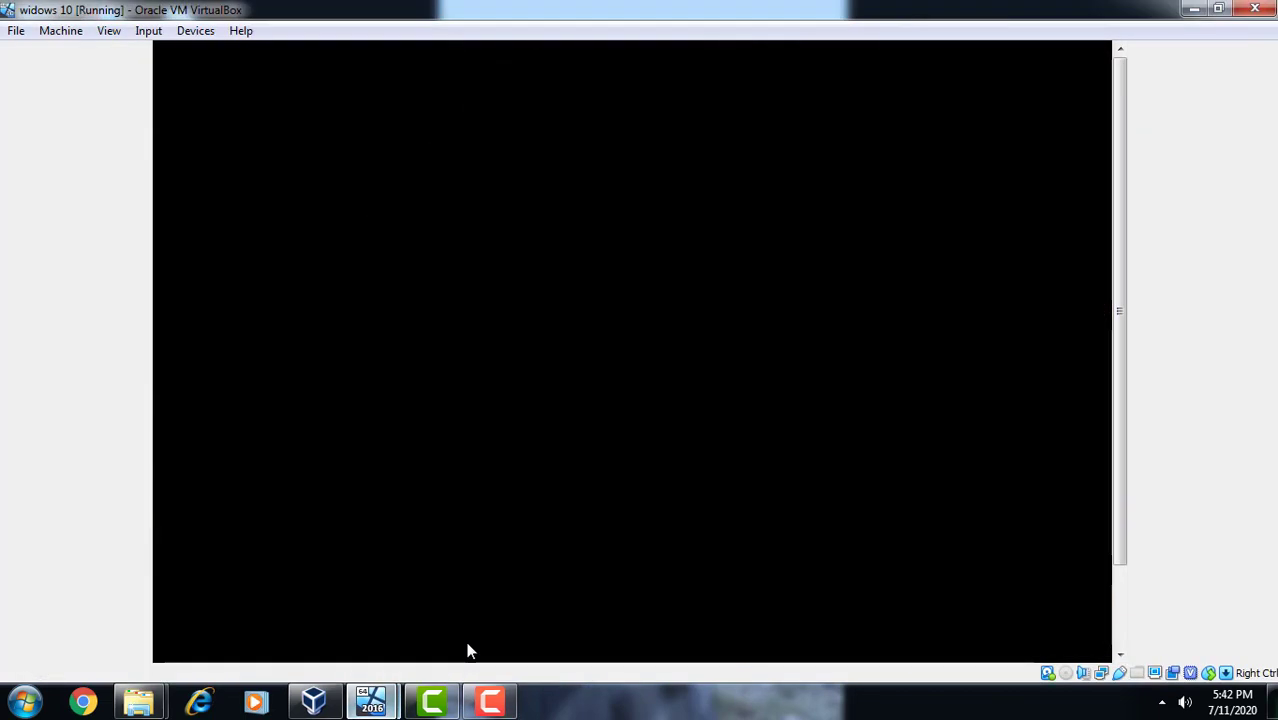
{"action": "left_click", "coordinate": [161, 34]}
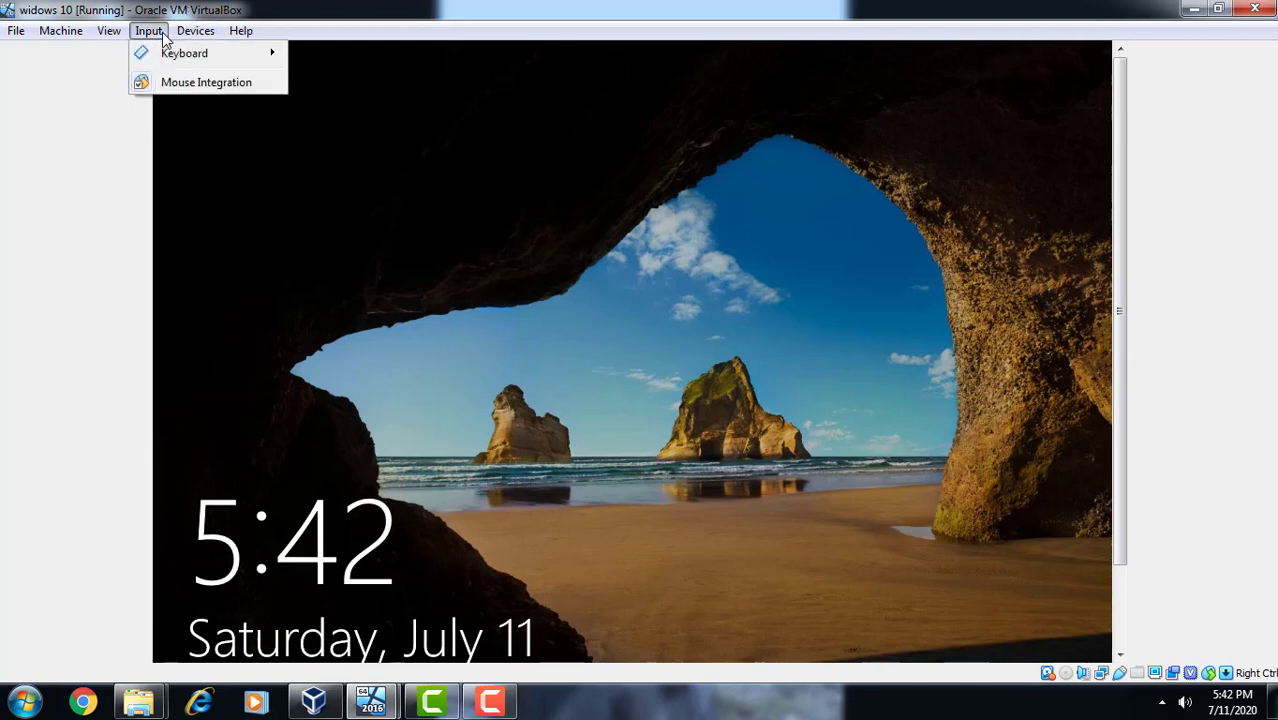
{"action": "left_click", "coordinate": [188, 57]}
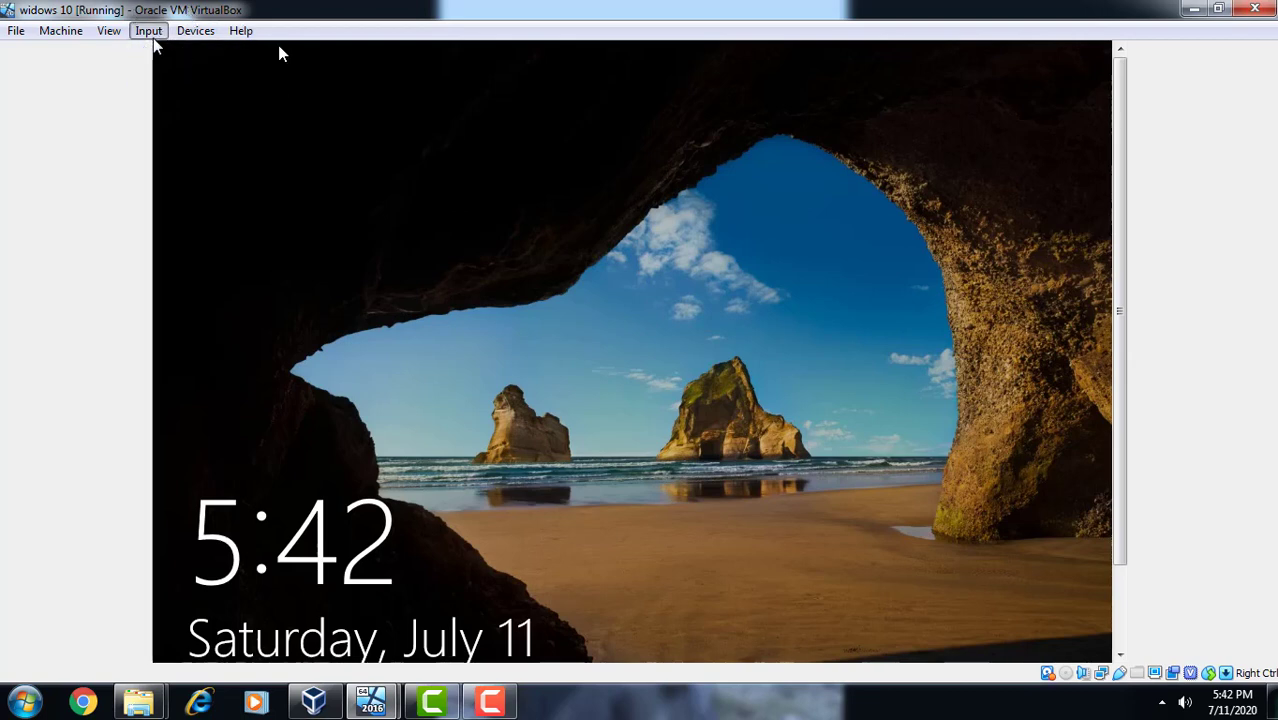
{"action": "left_click", "coordinate": [154, 37]}
{"action": "mouse_move", "coordinate": [176, 62]}
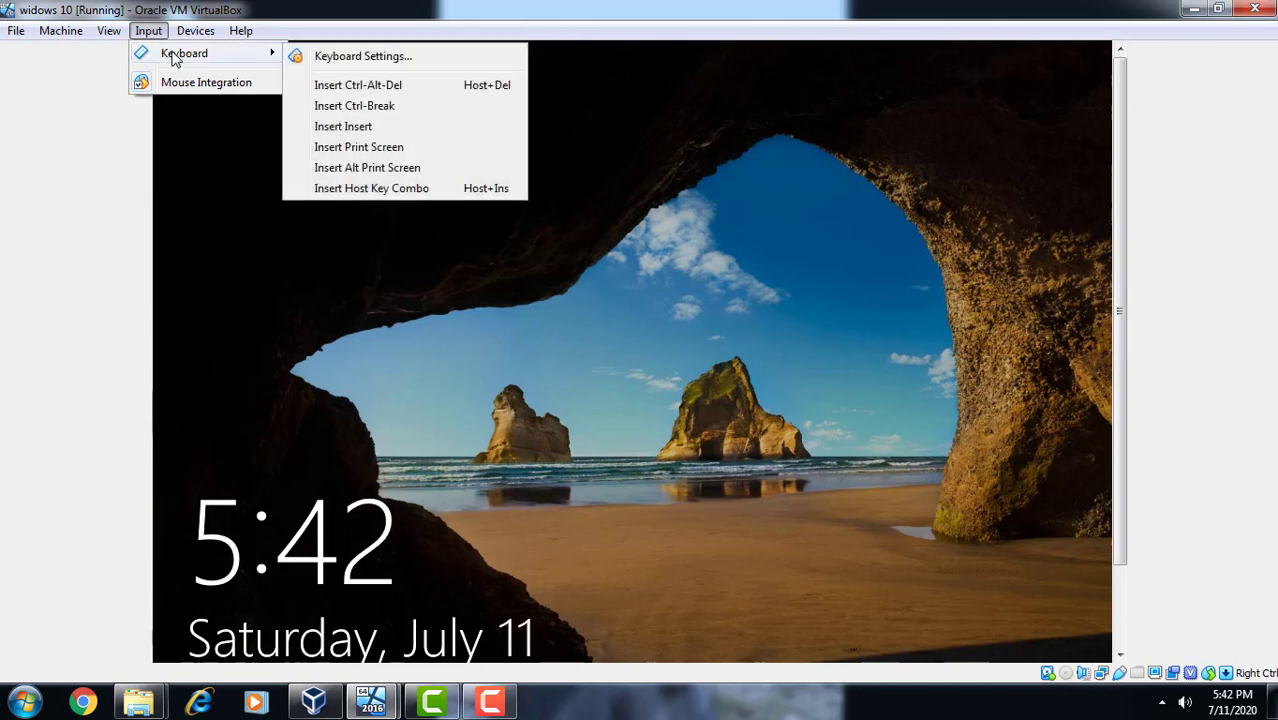
{"action": "left_click", "coordinate": [357, 85]}
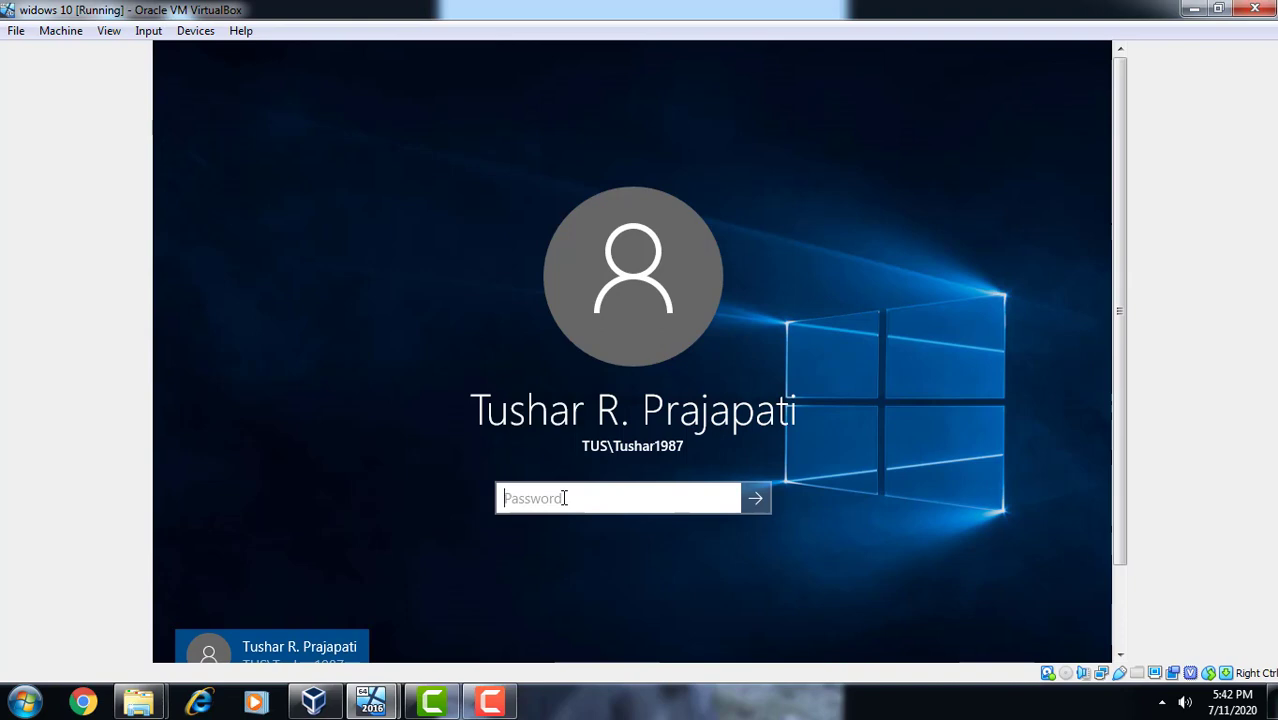
- Enter wrong passwords four times until the account is reported locked out
{"action": "type", "text": "•••"}
{"action": "key", "text": "Return"}
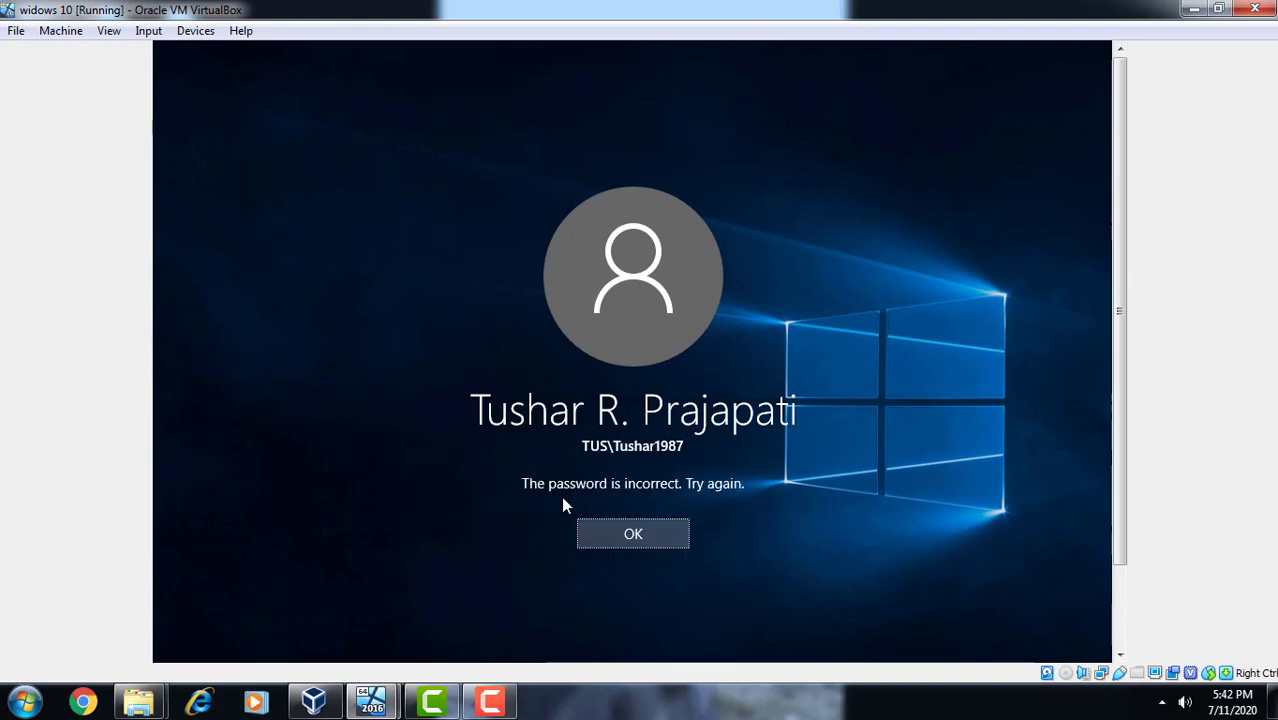
{"action": "left_click", "coordinate": [616, 529]}
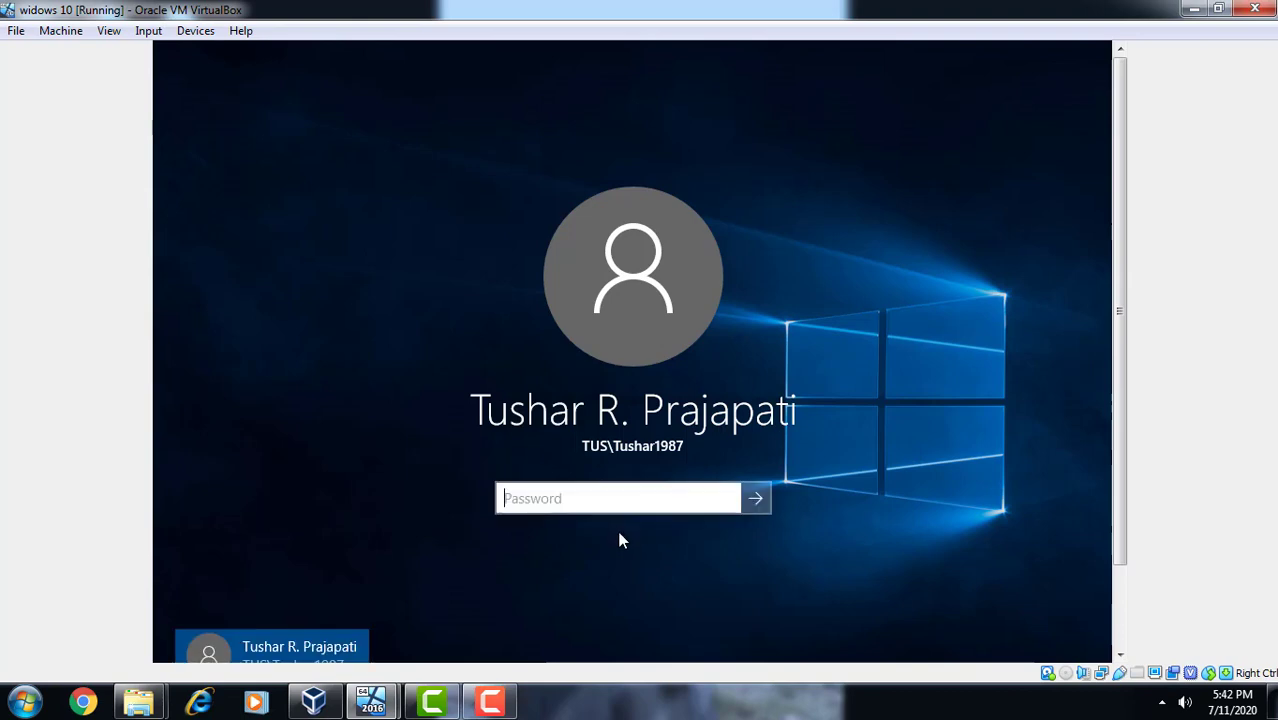
{"action": "type", "text": "•••"}
{"action": "key", "text": "Return"}
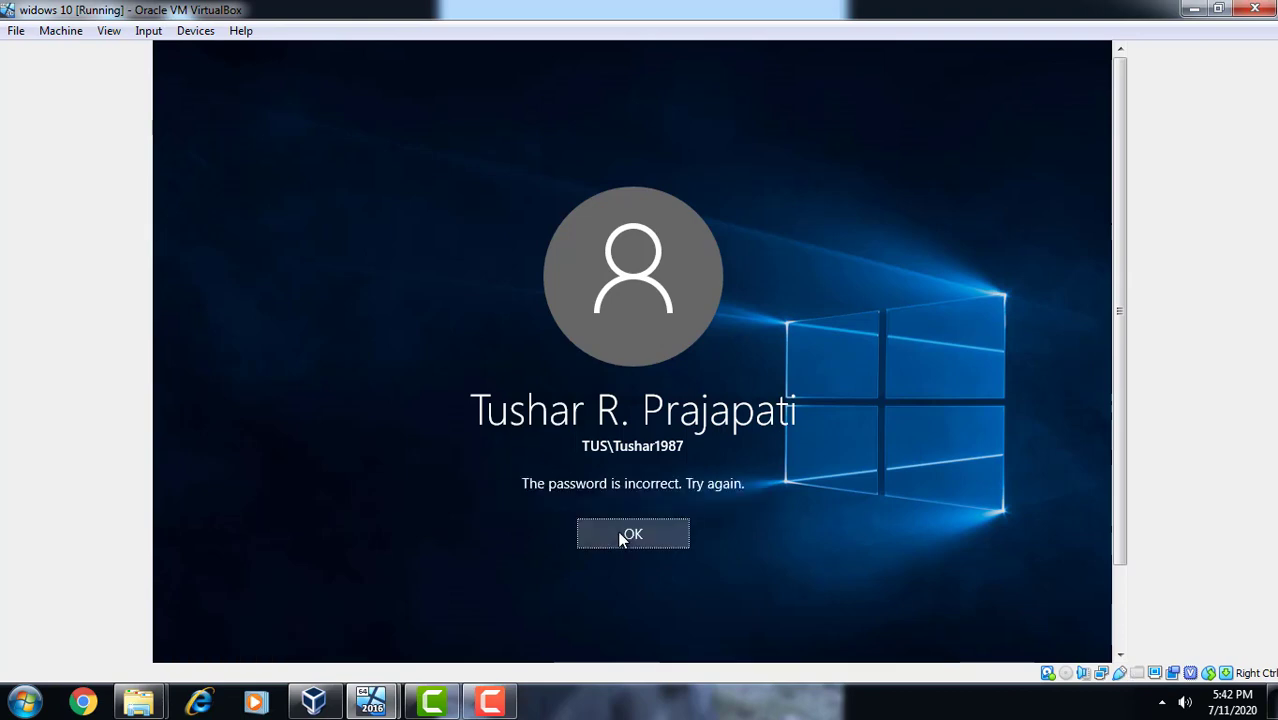
{"action": "left_click", "coordinate": [619, 537]}
{"action": "type", "text": "••"}
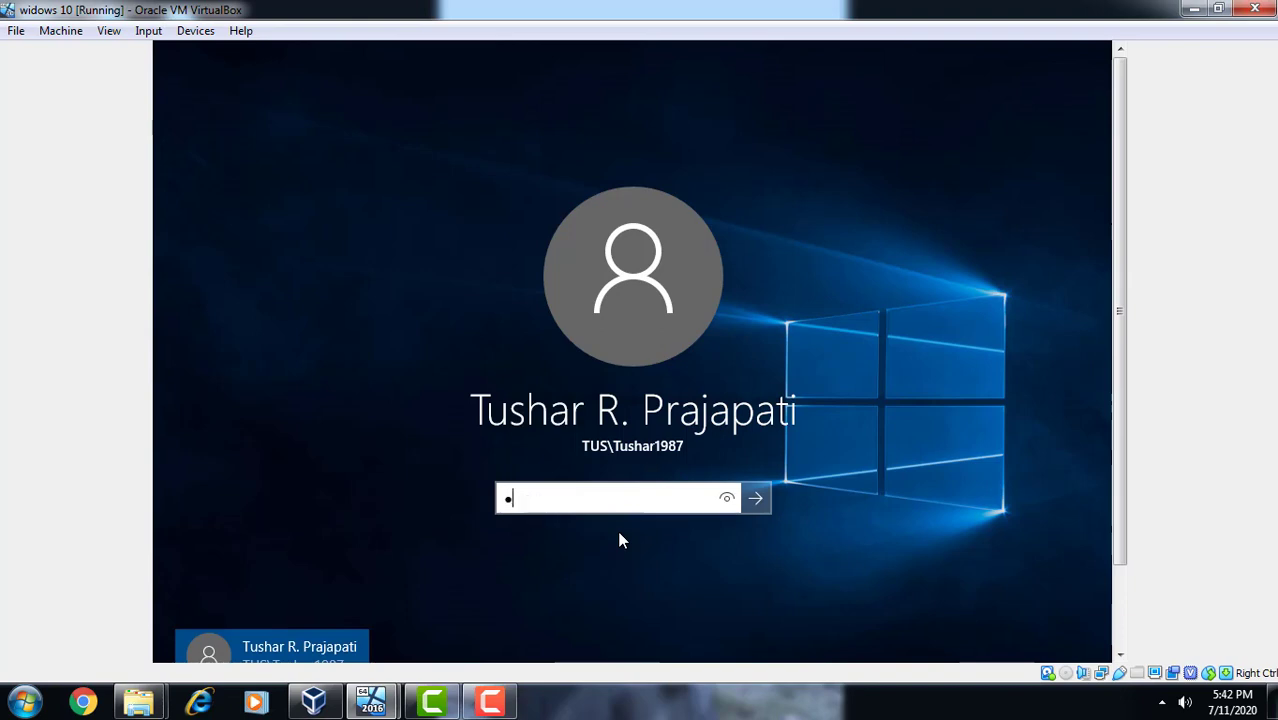
{"action": "key", "text": "Return"}
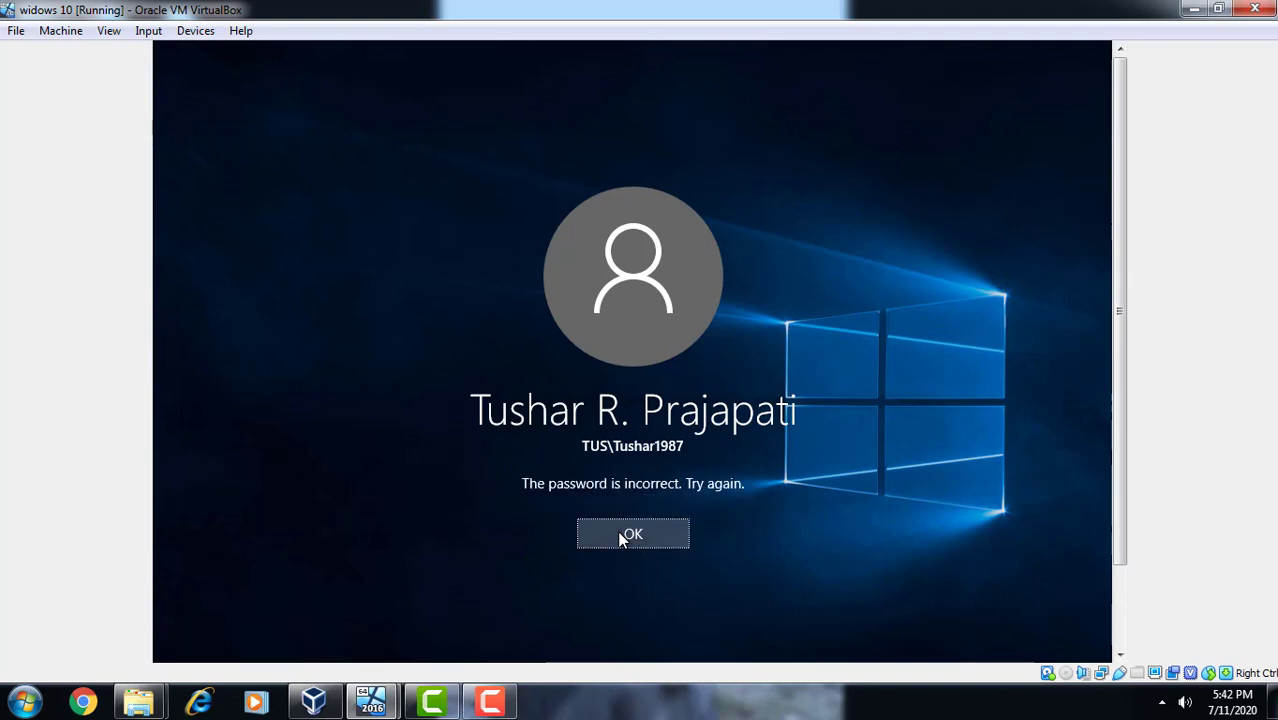
{"action": "left_click", "coordinate": [619, 537]}
{"action": "type", "text": "••"}
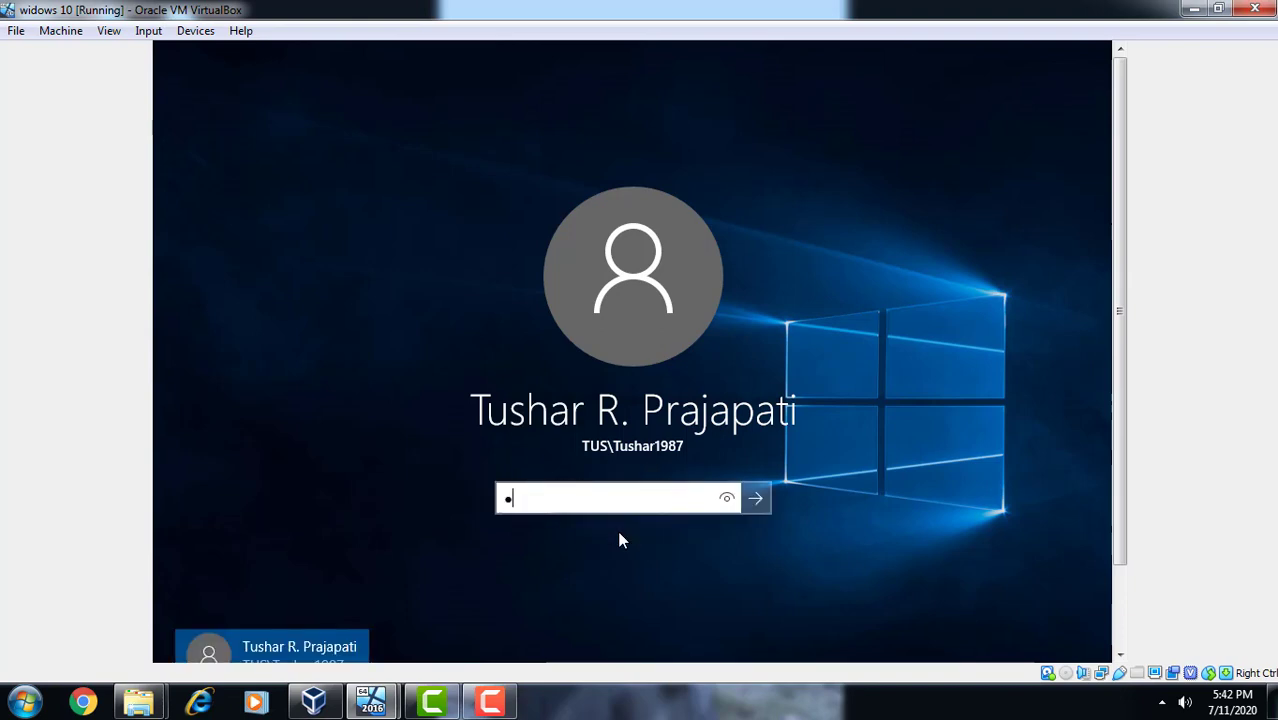
{"action": "key", "text": "Return"}
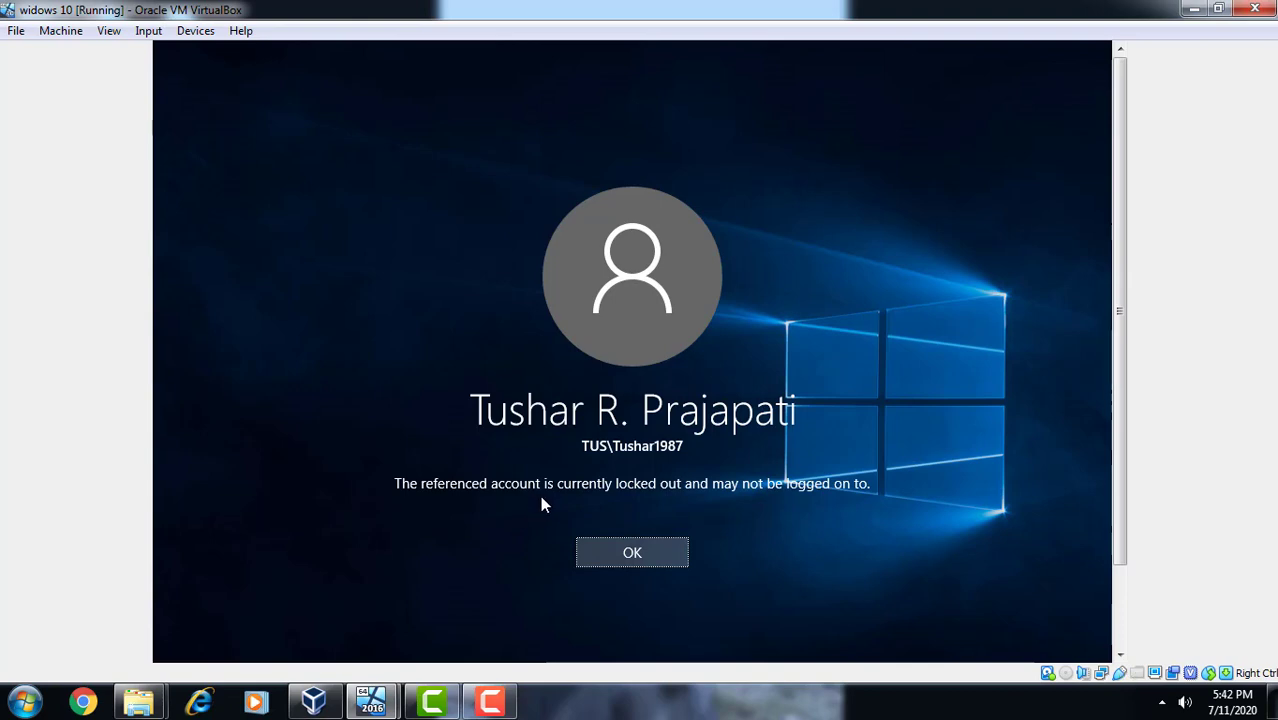
{"action": "left_click", "coordinate": [647, 557]}
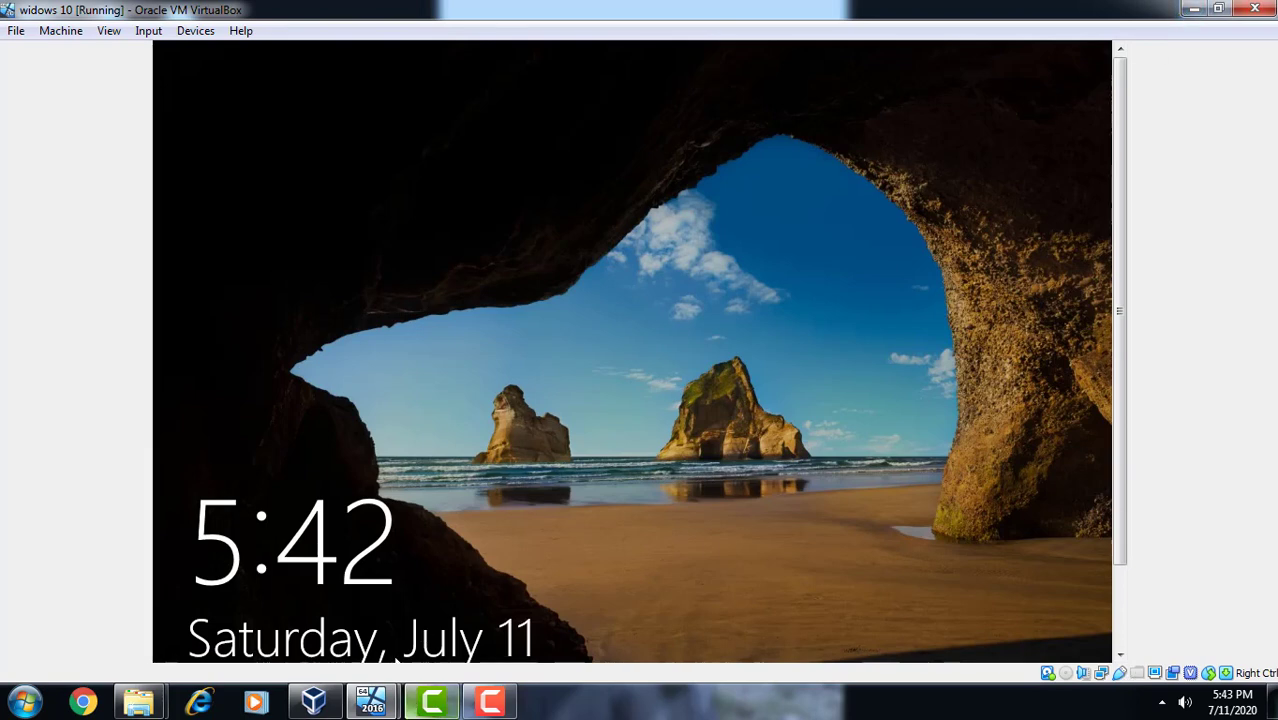
- Return to the Windows Server VM and launch Active Directory Users and Computers from Tools
{"action": "mouse_move", "coordinate": [368, 708]}
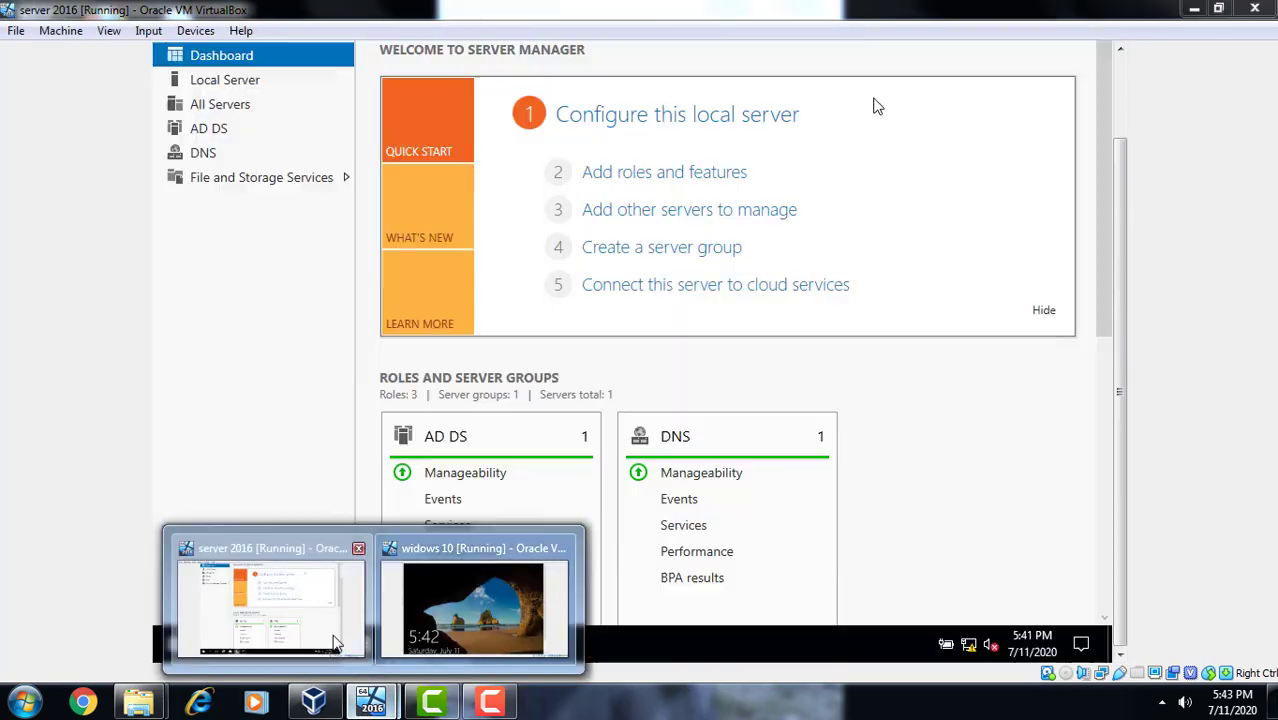
{"action": "left_click", "coordinate": [337, 645]}
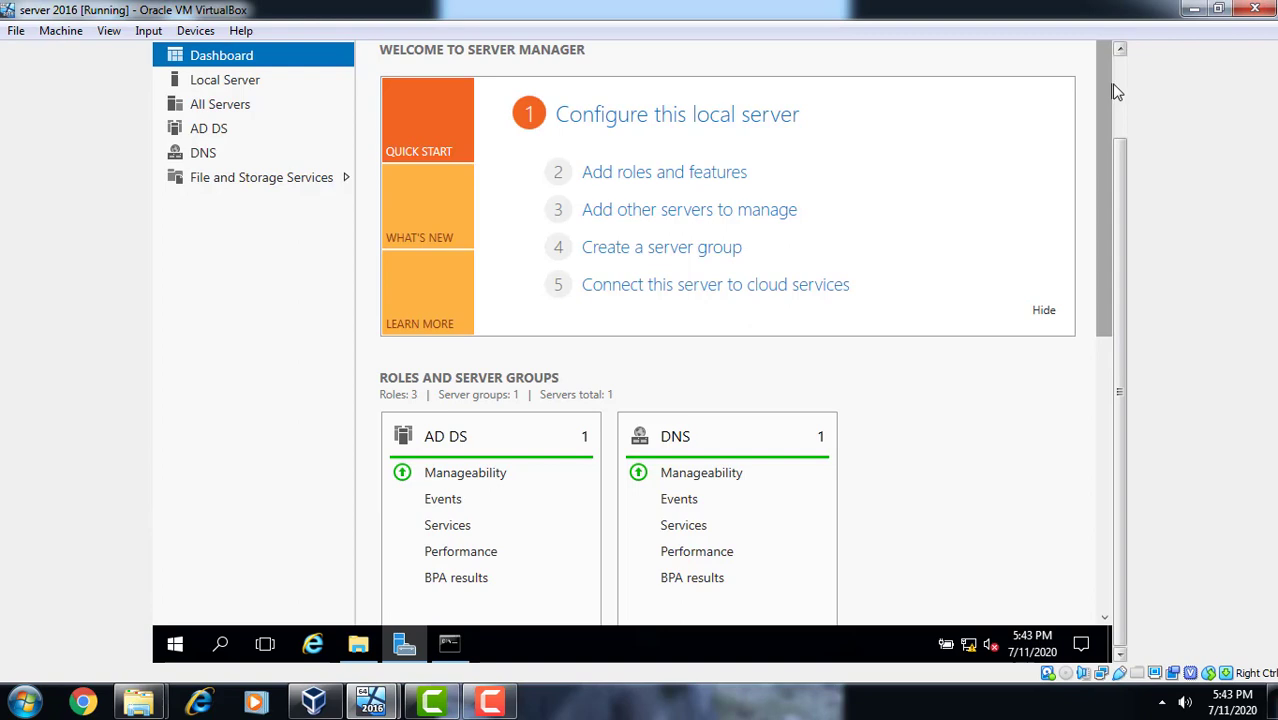
{"action": "left_click", "coordinate": [1122, 90]}
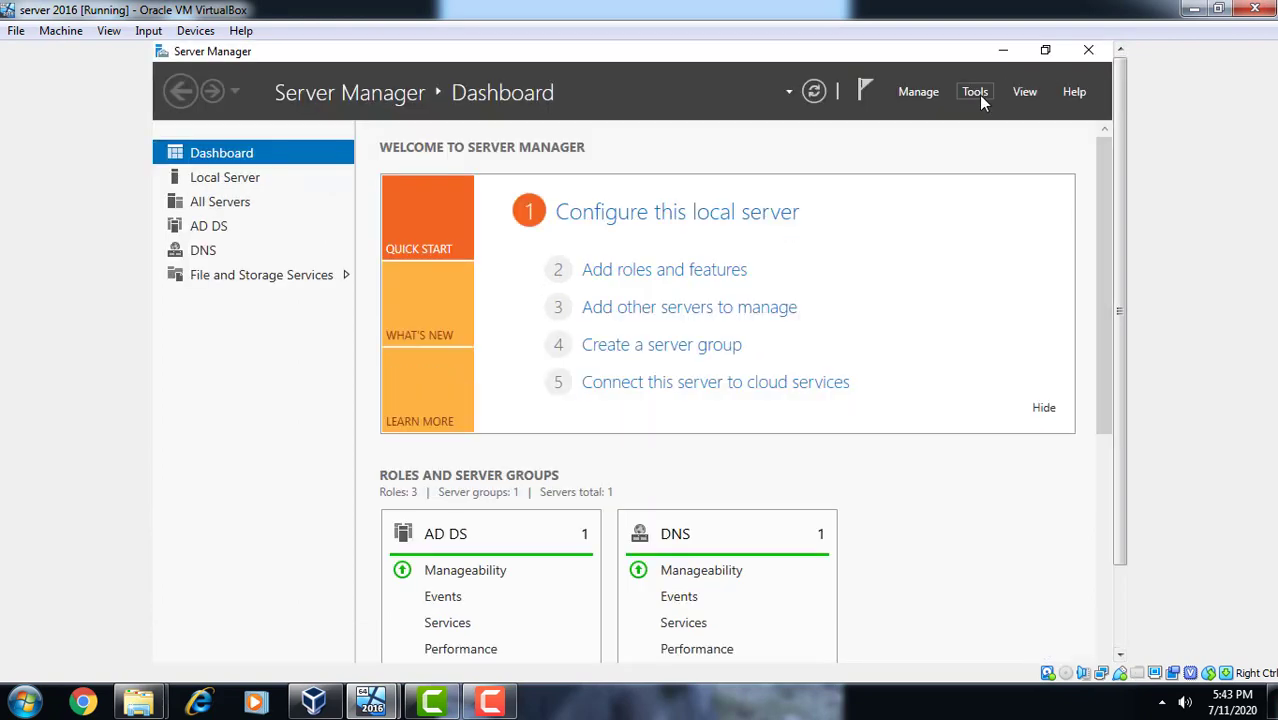
{"action": "left_click", "coordinate": [977, 93]}
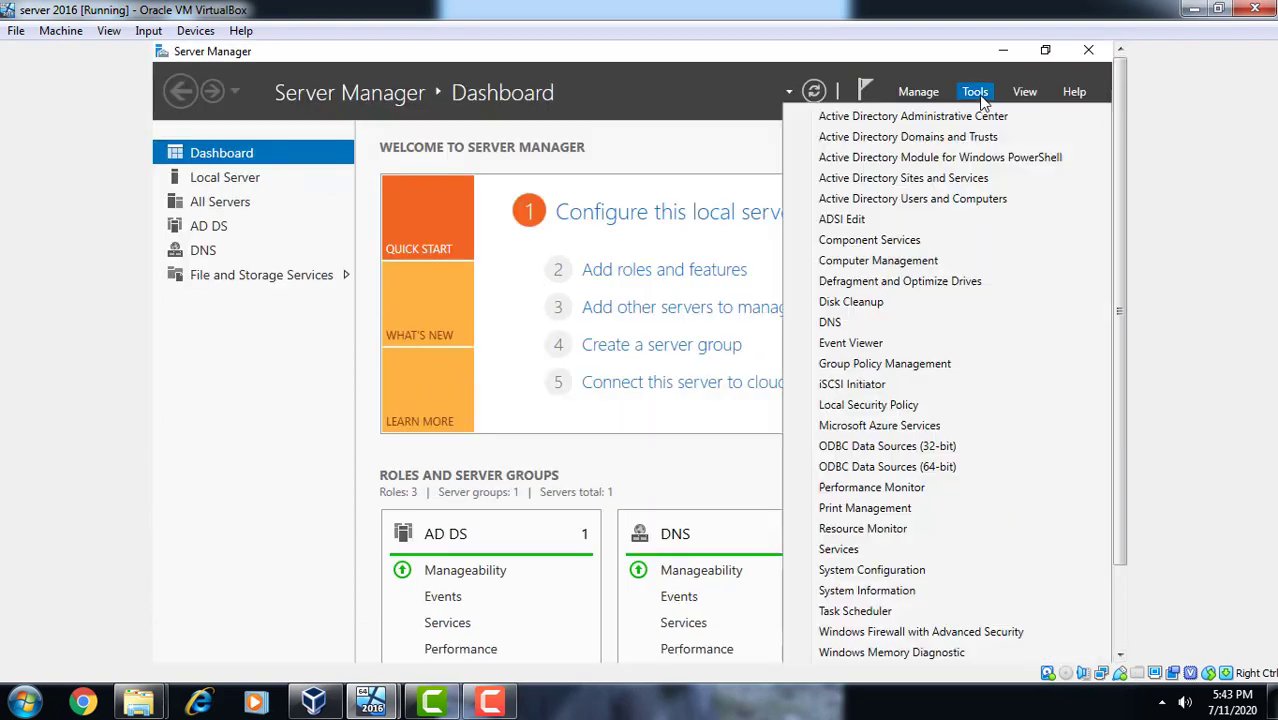
{"action": "left_click", "coordinate": [933, 200]}
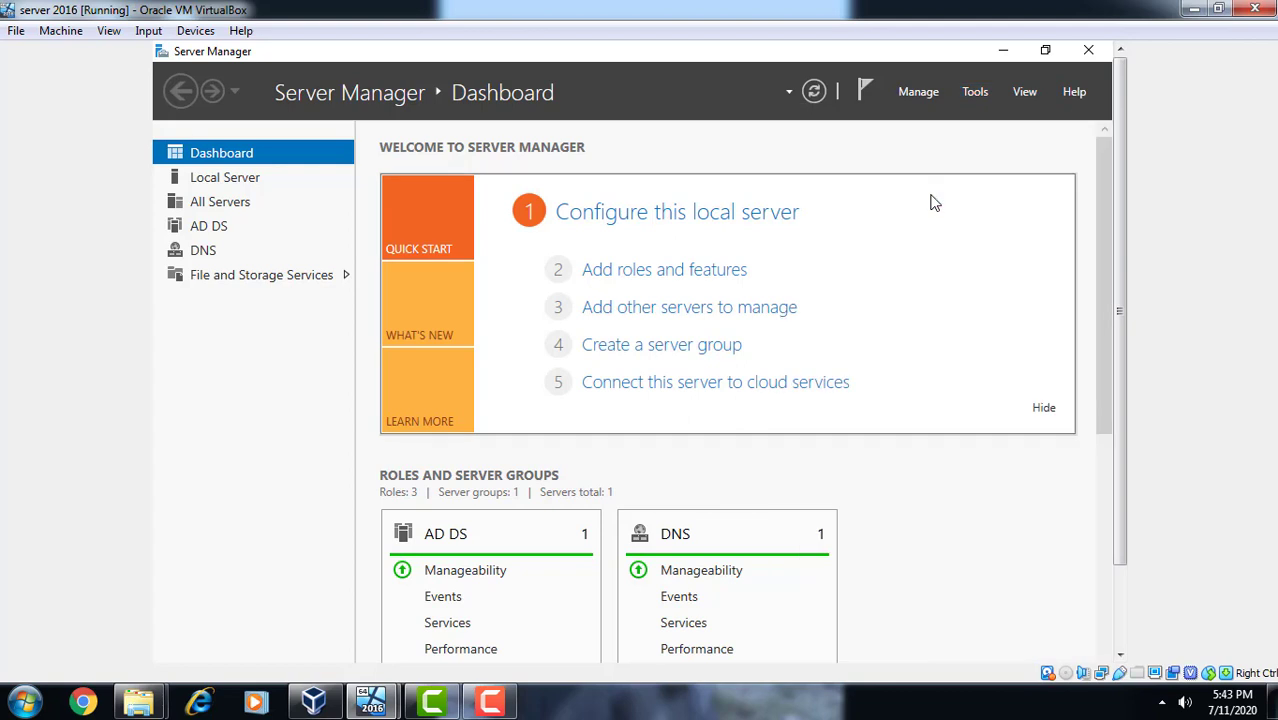
- Open the tus.com Users container and bring up the locked-out user's Properties
{"action": "left_click", "coordinate": [1122, 628]}
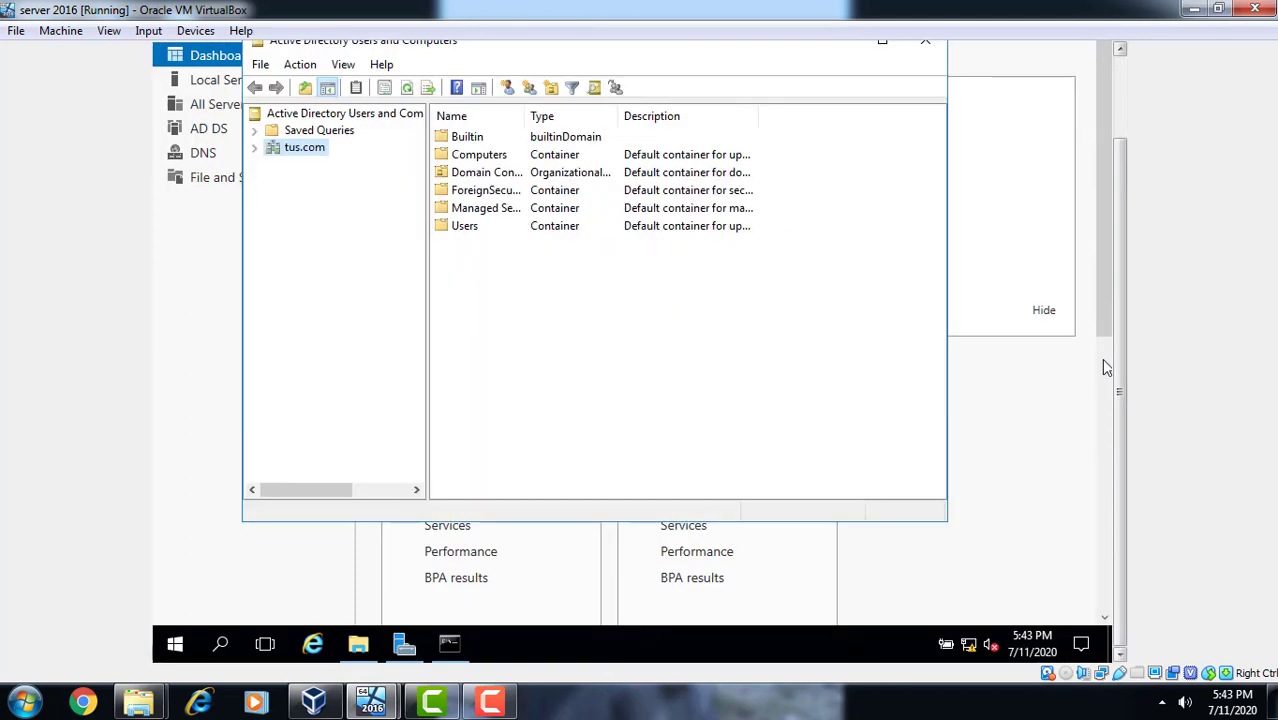
{"action": "left_click", "coordinate": [466, 226]}
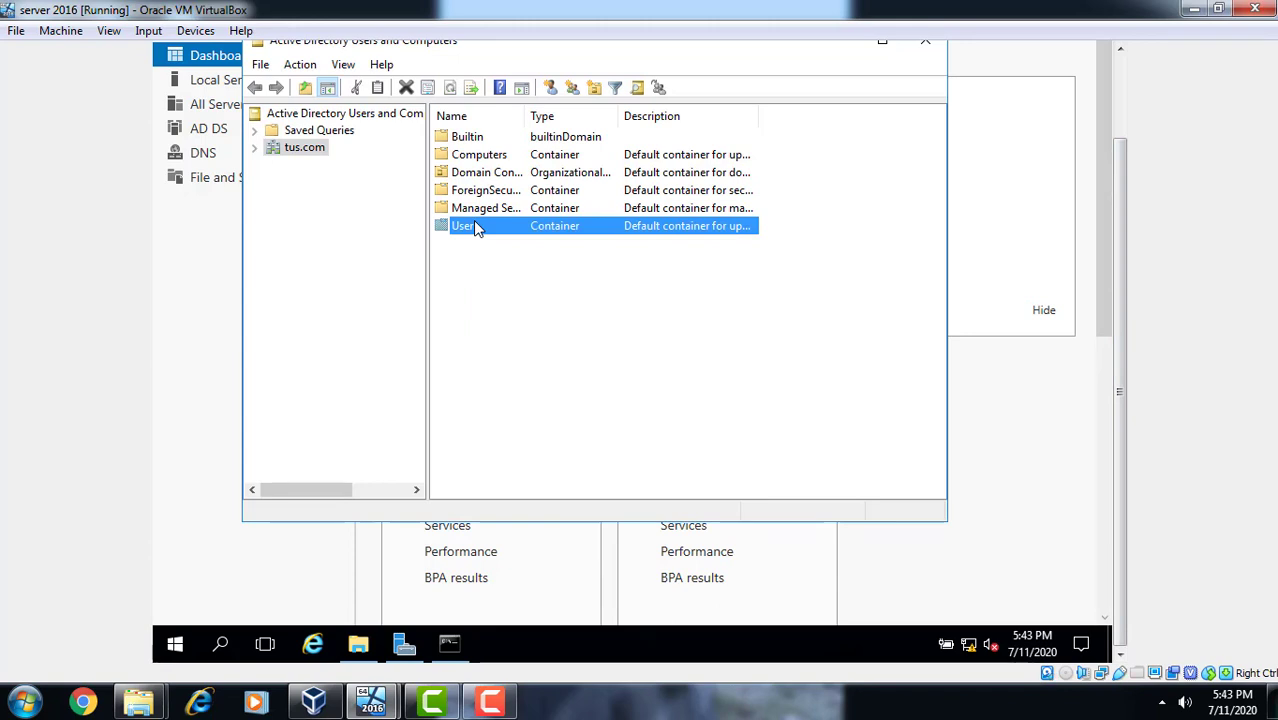
{"action": "double_click", "coordinate": [475, 224]}
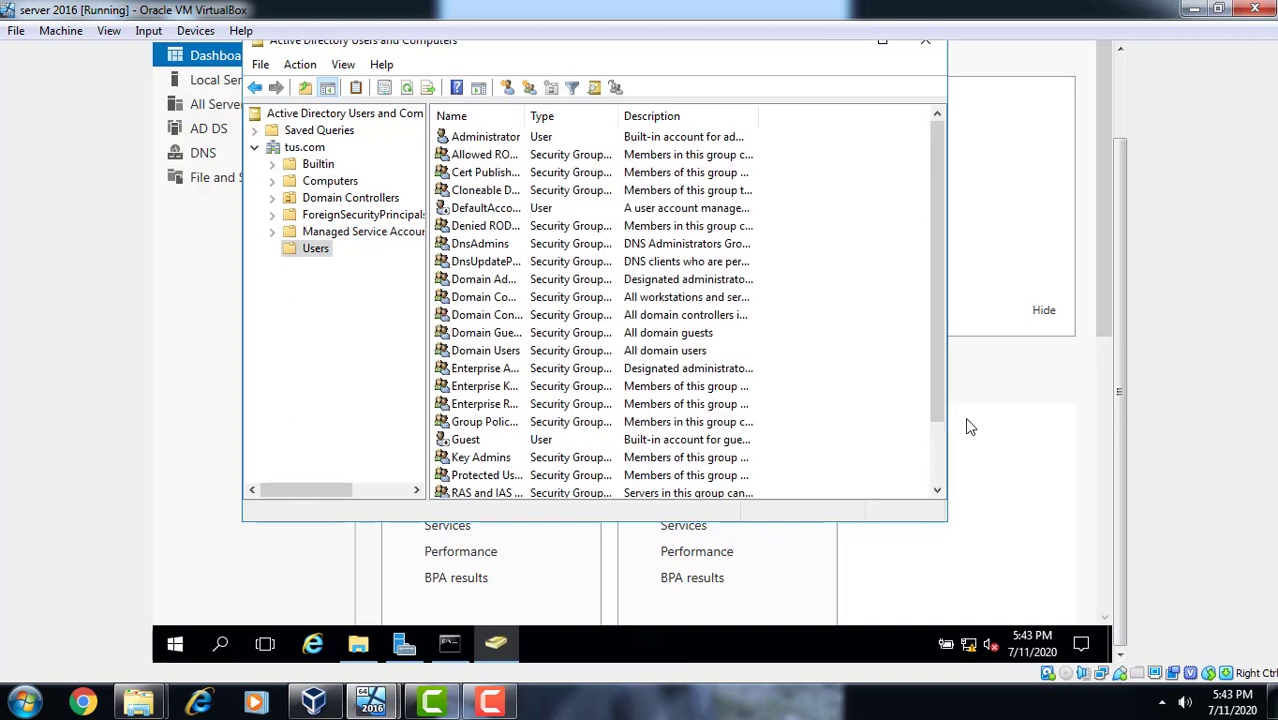
{"action": "scroll", "coordinate": [942, 482], "scroll_direction": "down", "scroll_amount": 2}
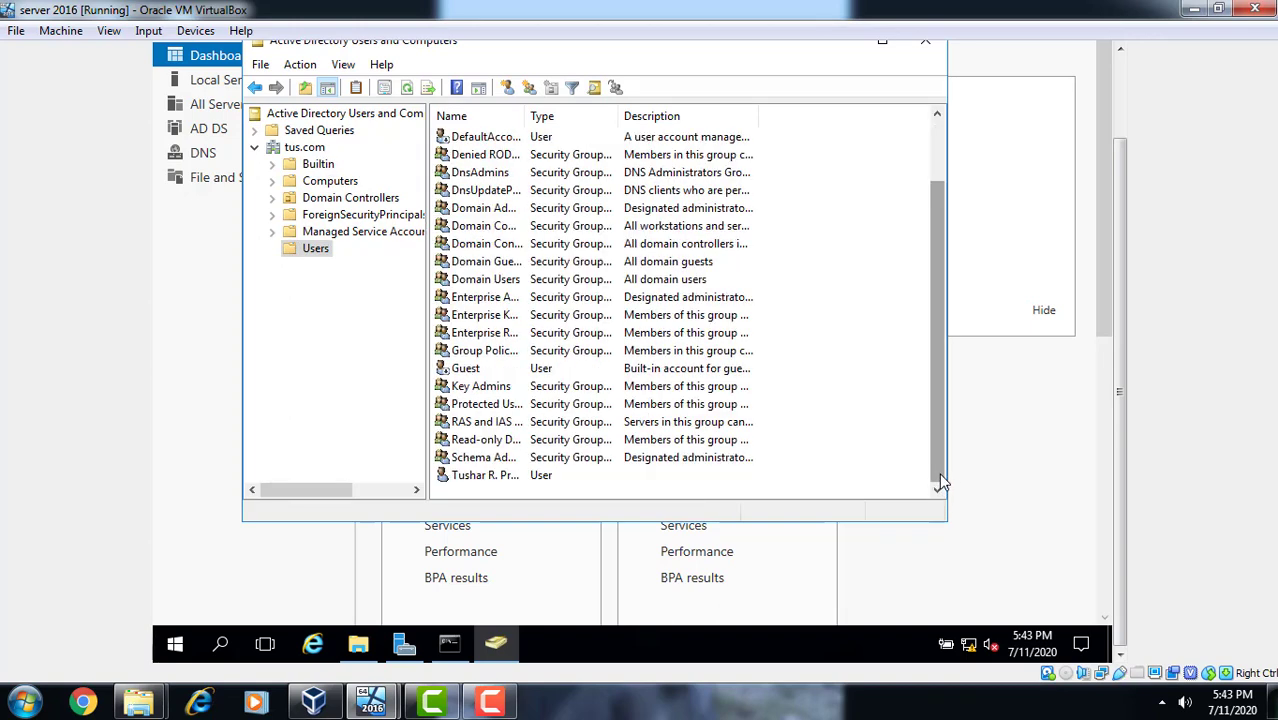
{"action": "left_click", "coordinate": [475, 477]}
{"action": "right_click", "coordinate": [476, 482]}
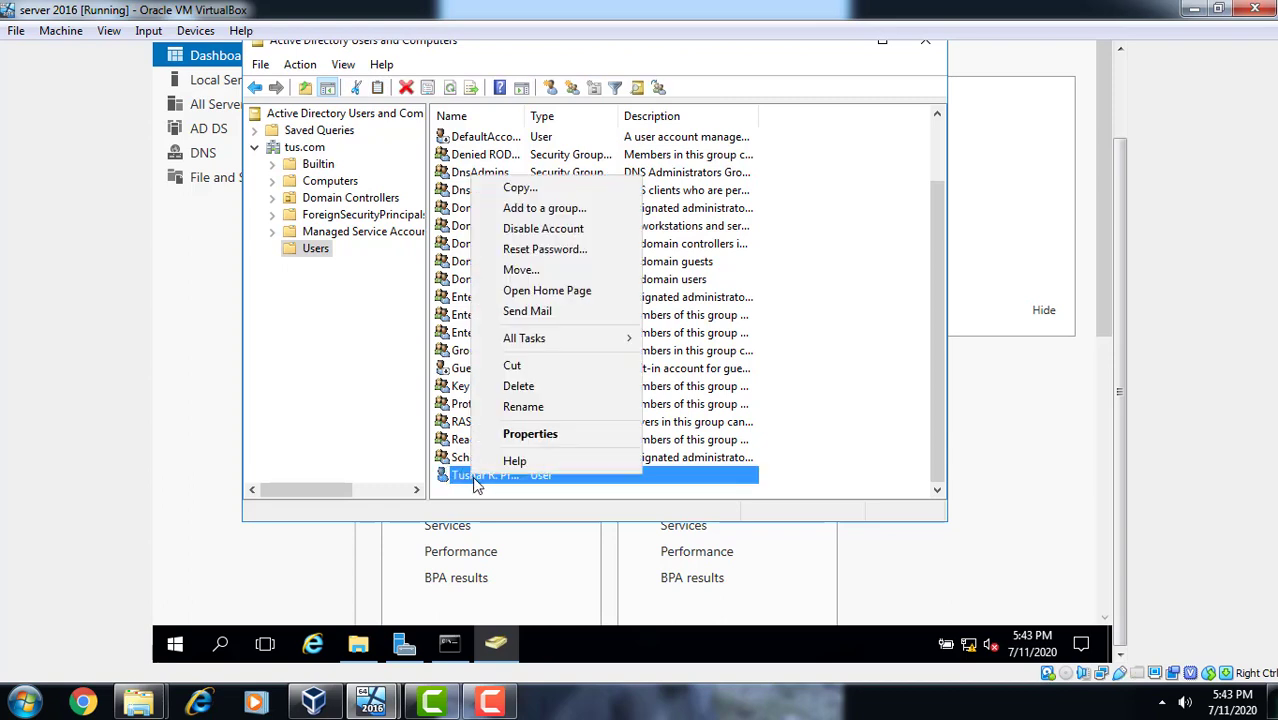
{"action": "left_click", "coordinate": [519, 436]}
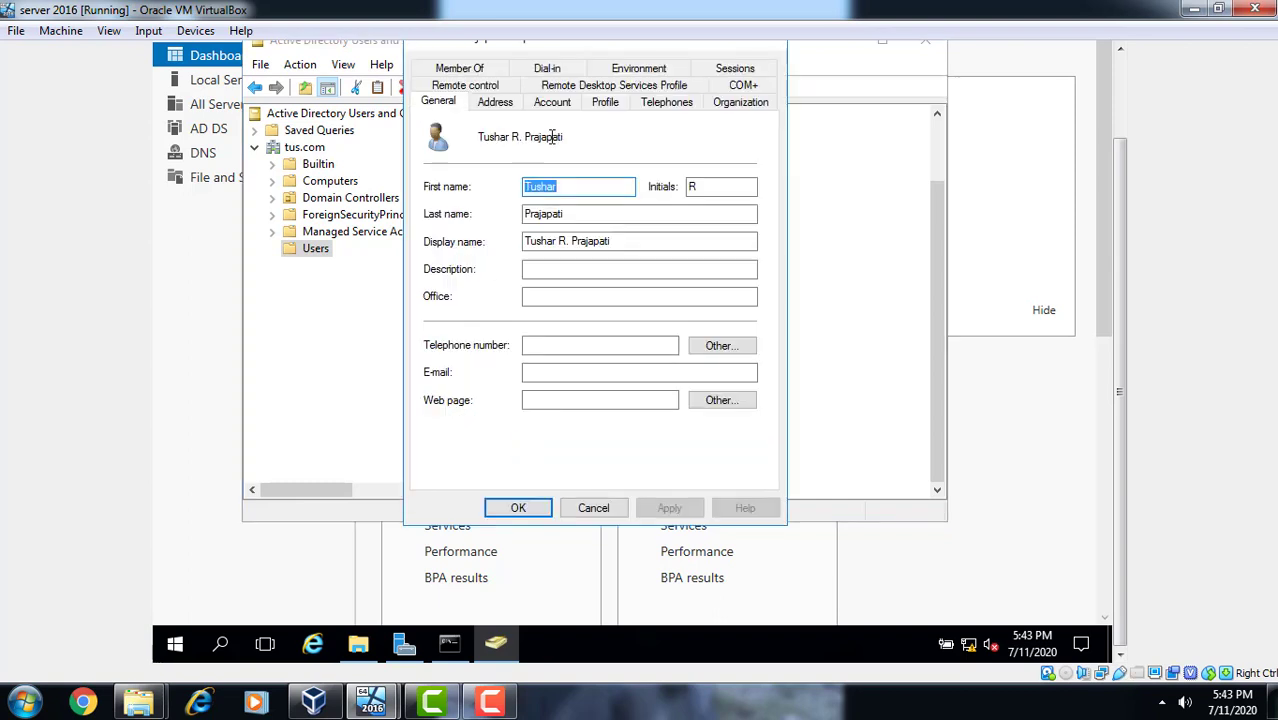
- Tick Unlock account on the Account tab, apply it, and close the properties
{"action": "left_click", "coordinate": [556, 104]}
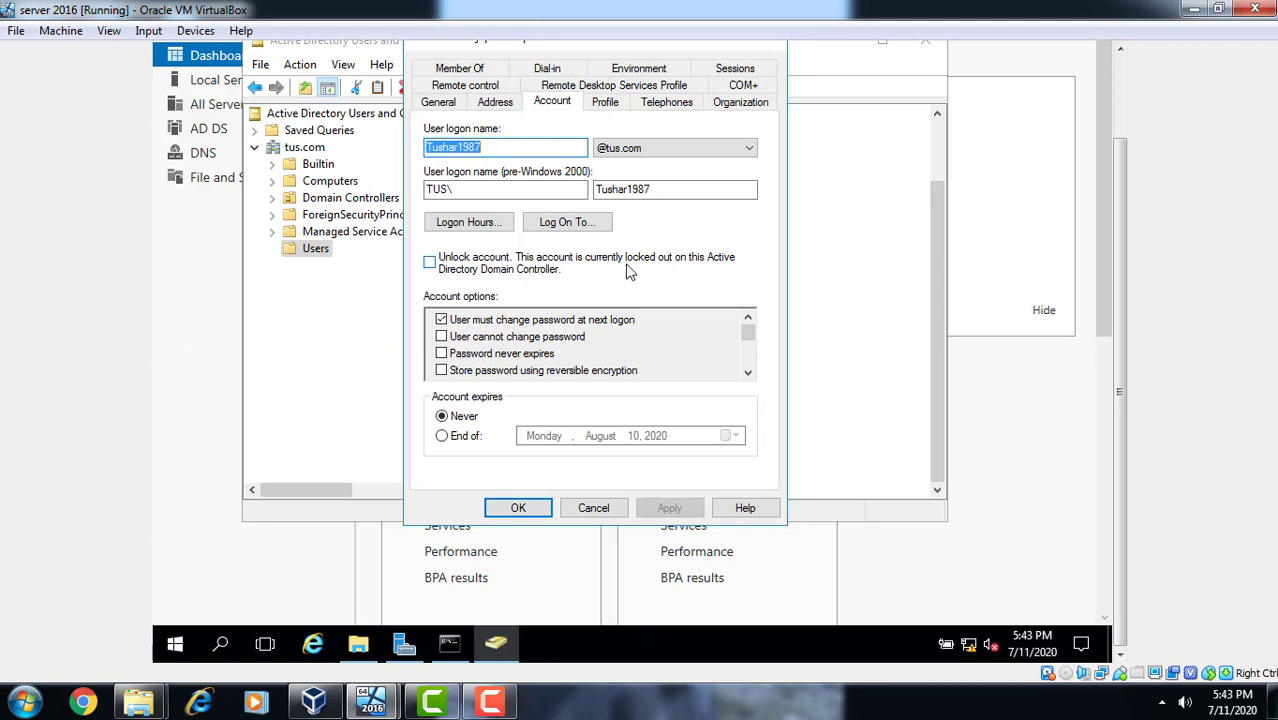
{"action": "left_click", "coordinate": [433, 264]}
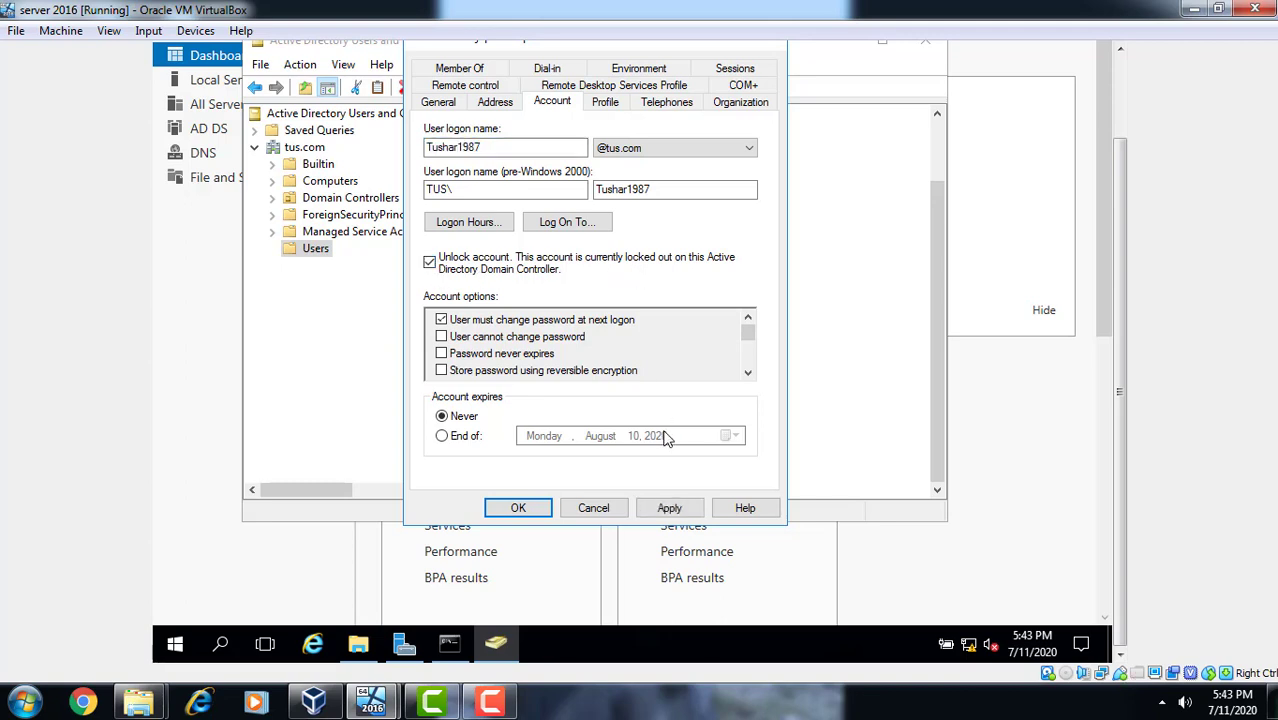
{"action": "left_click", "coordinate": [670, 508]}
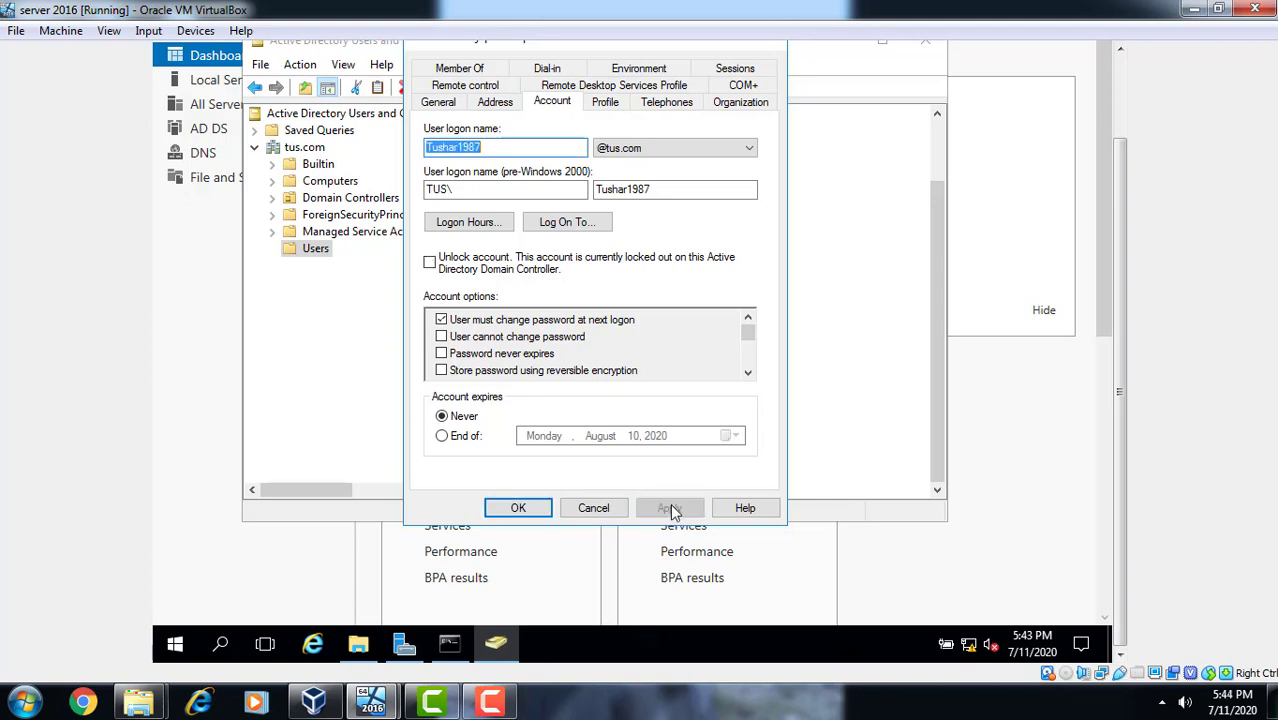
{"action": "left_click", "coordinate": [545, 509]}
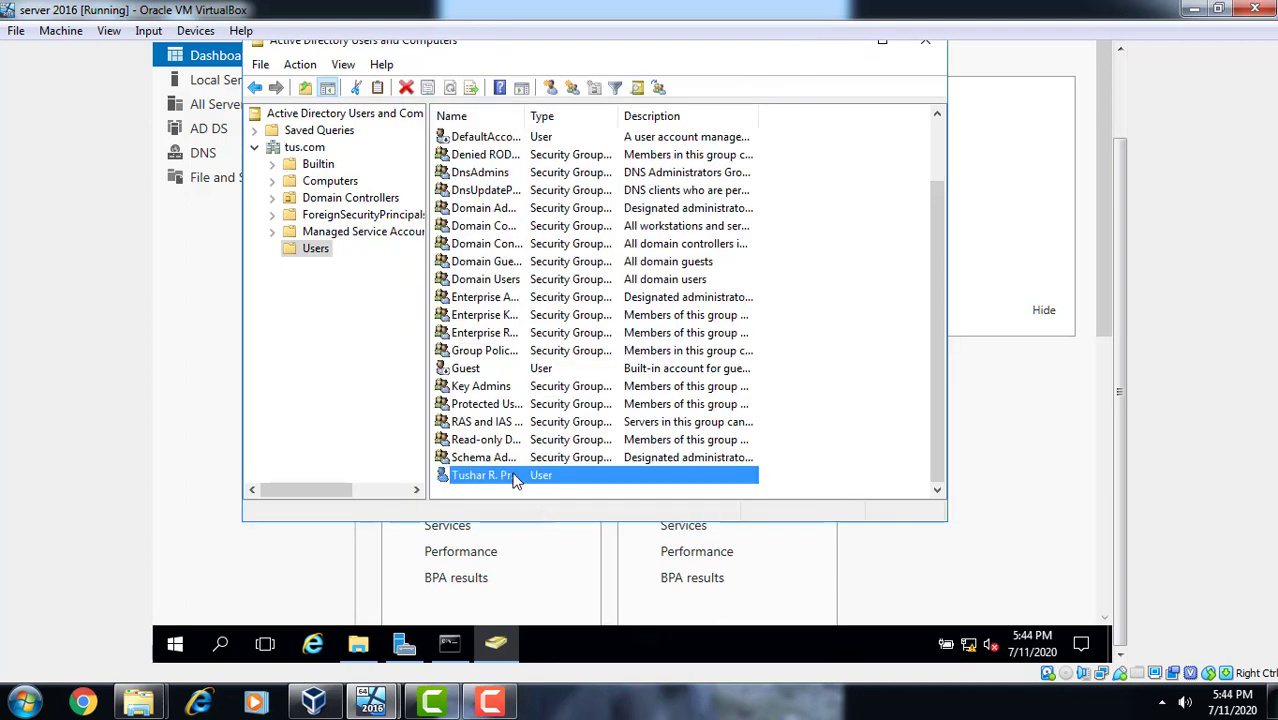
- Reopen the user's Account tab to verify the account is no longer locked
{"action": "double_click", "coordinate": [513, 479]}
{"action": "left_click", "coordinate": [553, 102]}
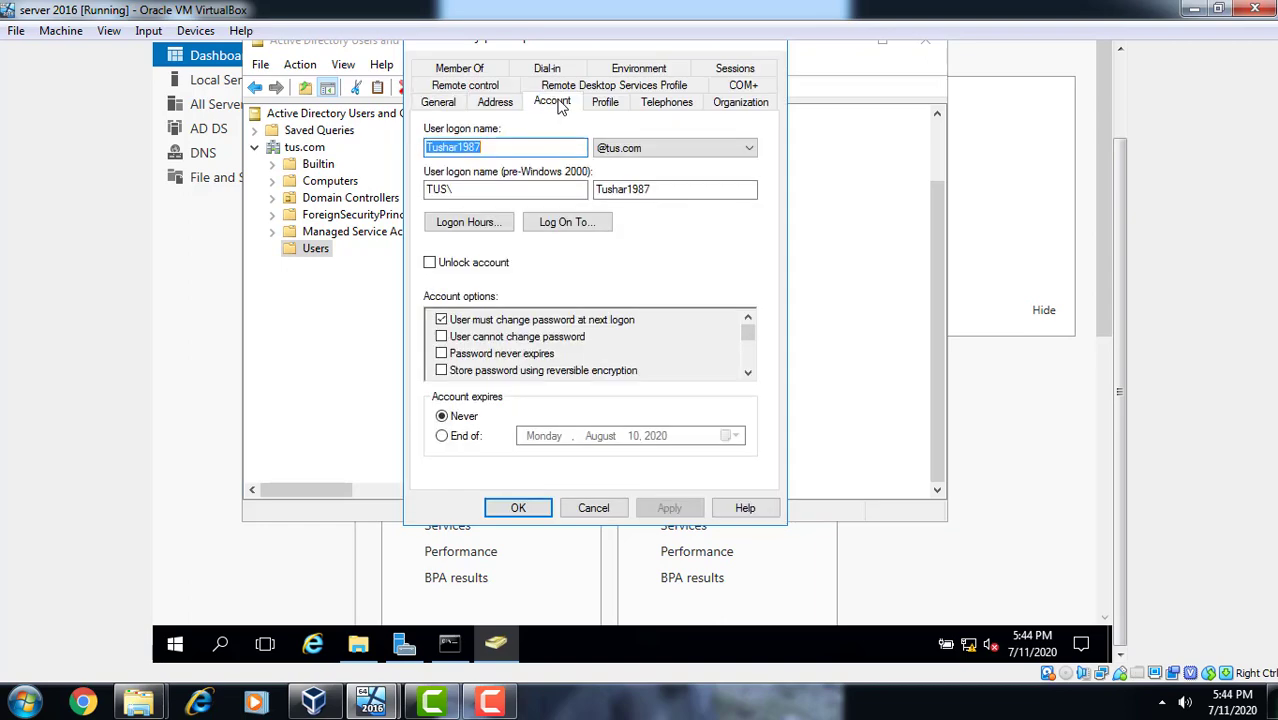
{"action": "left_click", "coordinate": [519, 508]}
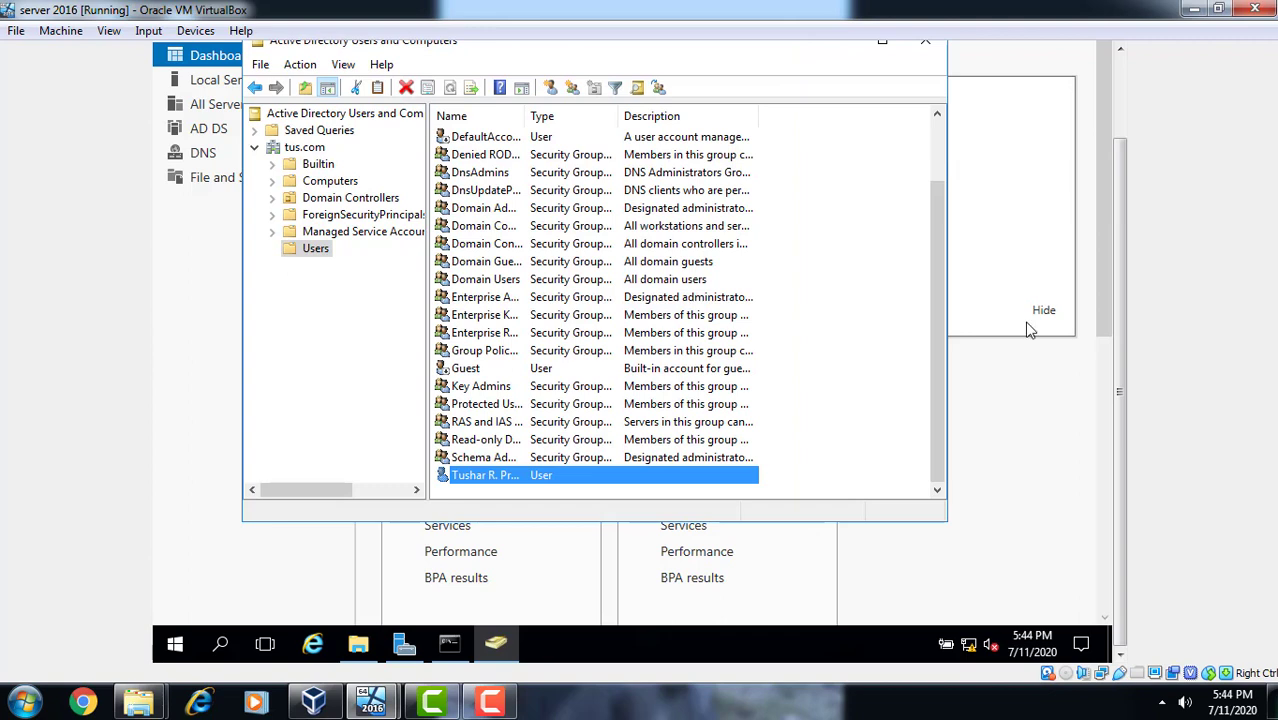
{"action": "left_click", "coordinate": [487, 703]}
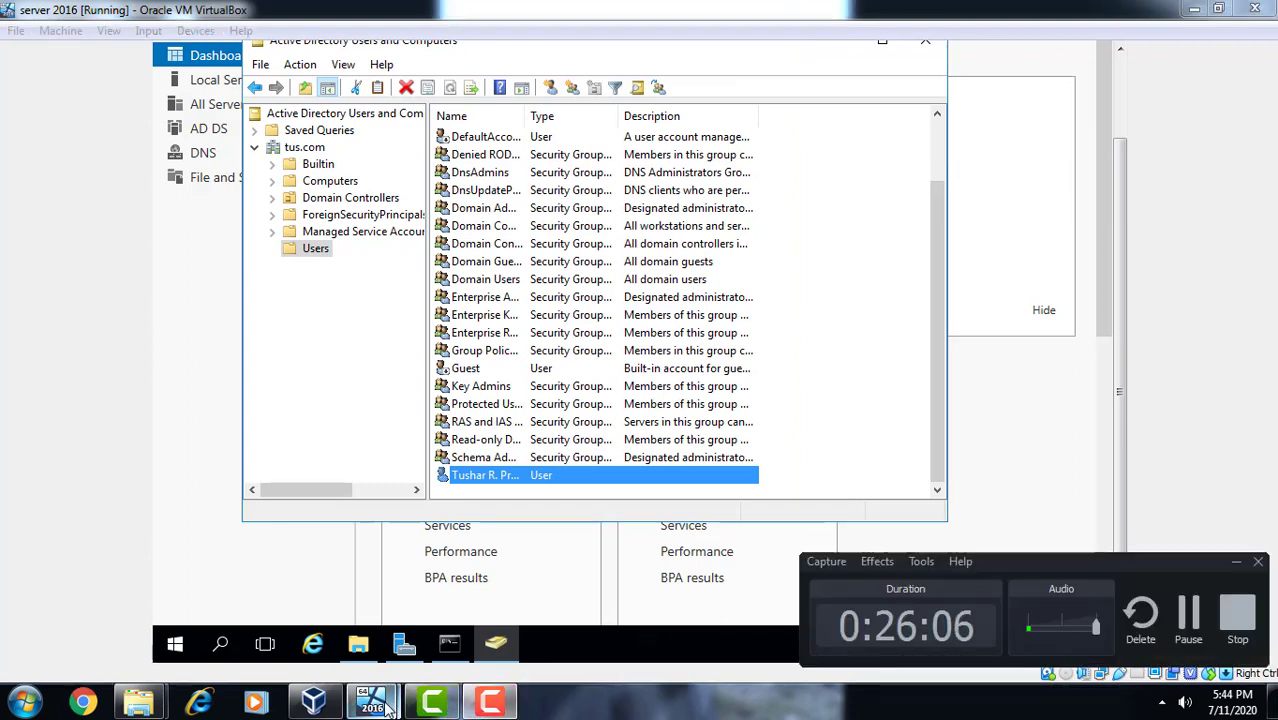
- On the Windows 10 VM, send Ctrl-Alt-Del and sign in with the user's current password
{"action": "mouse_move", "coordinate": [371, 703]}
{"action": "left_click", "coordinate": [484, 640]}
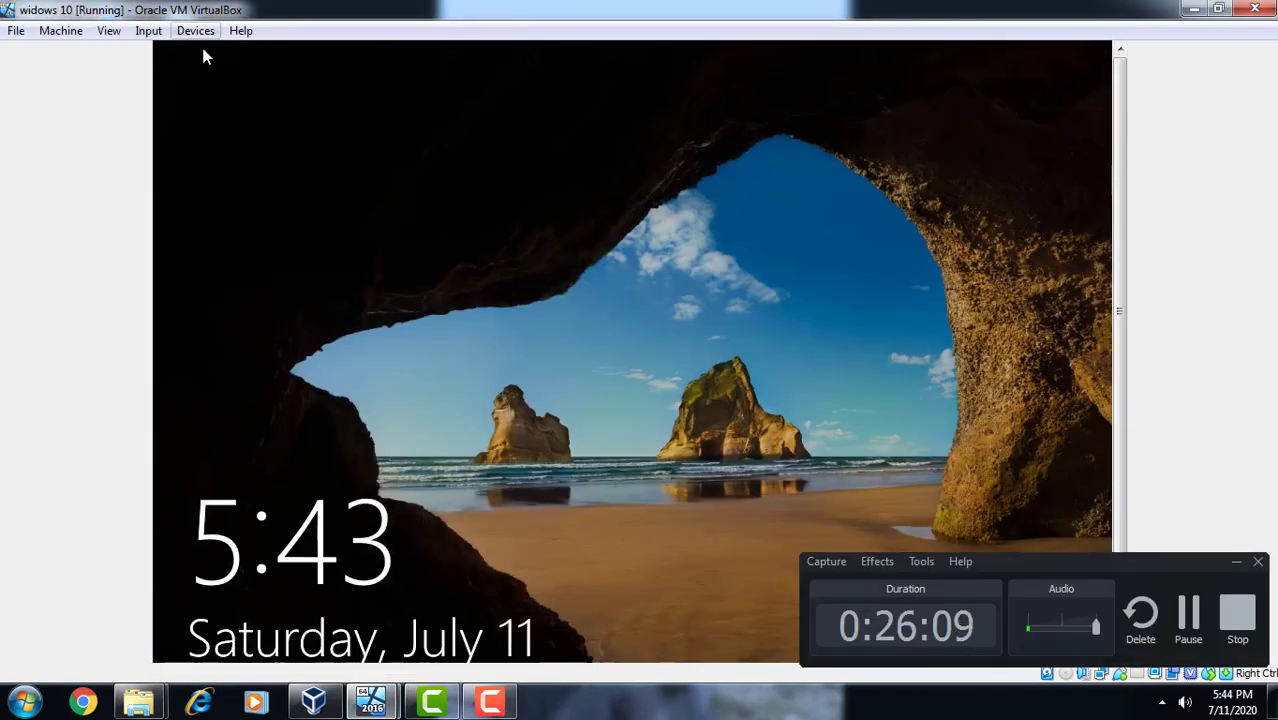
{"action": "left_click", "coordinate": [150, 32]}
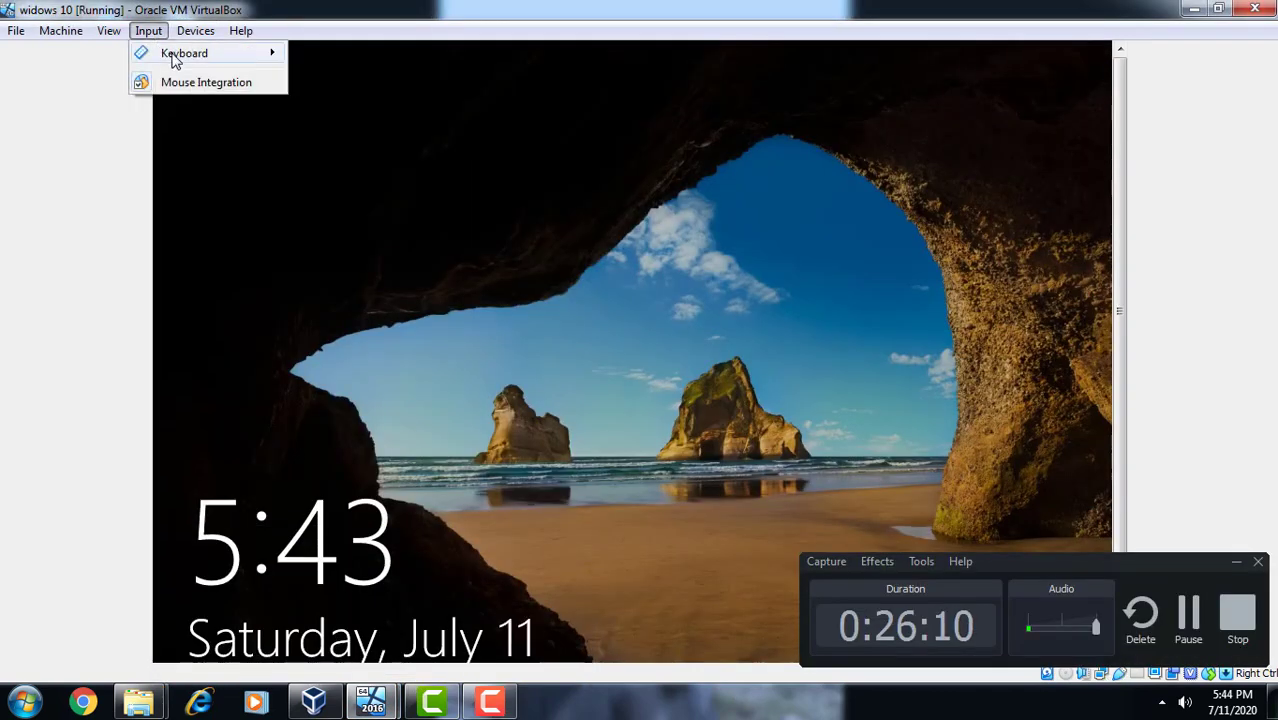
{"action": "mouse_move", "coordinate": [150, 55]}
{"action": "left_click", "coordinate": [355, 86]}
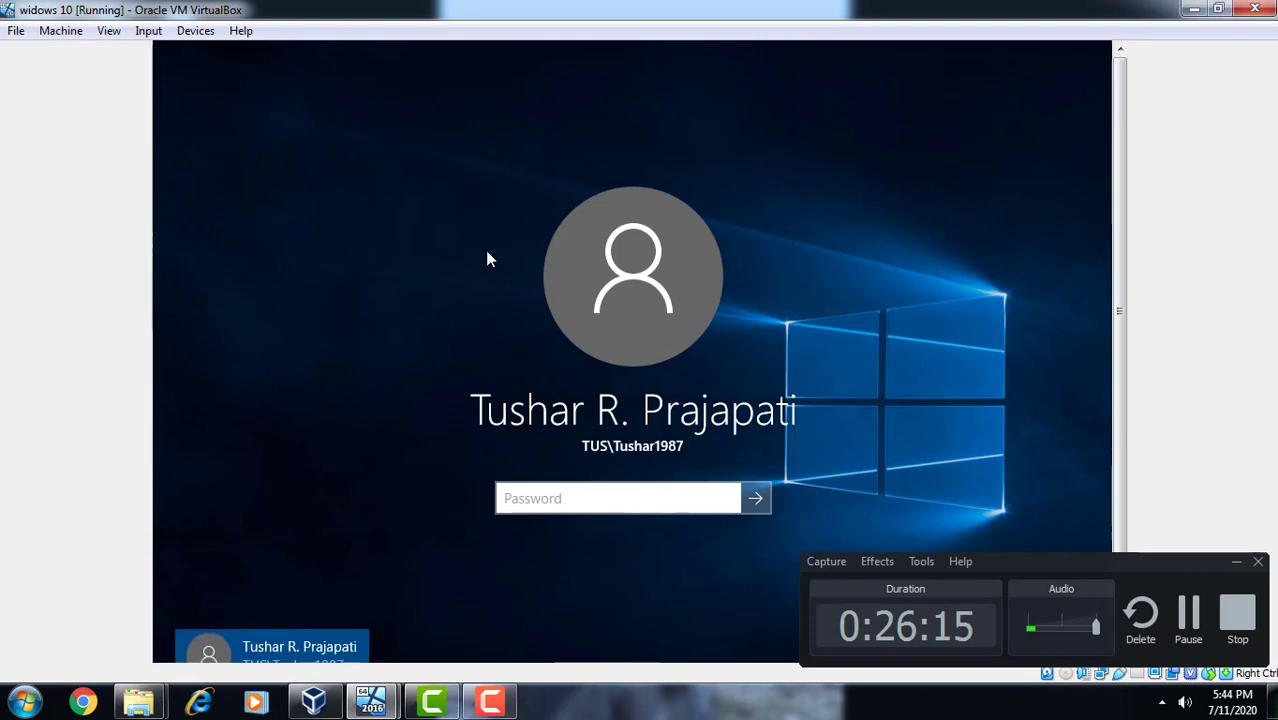
{"action": "type", "text": "123"}
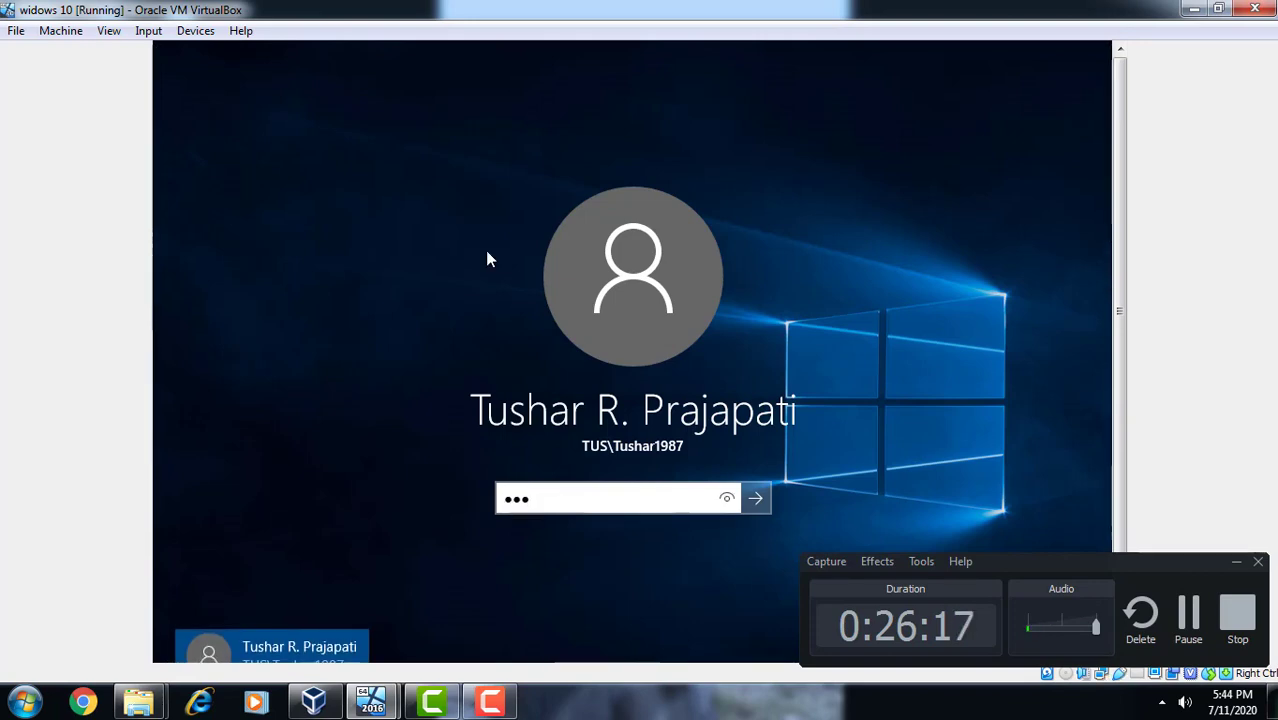
{"action": "key", "text": "Return"}
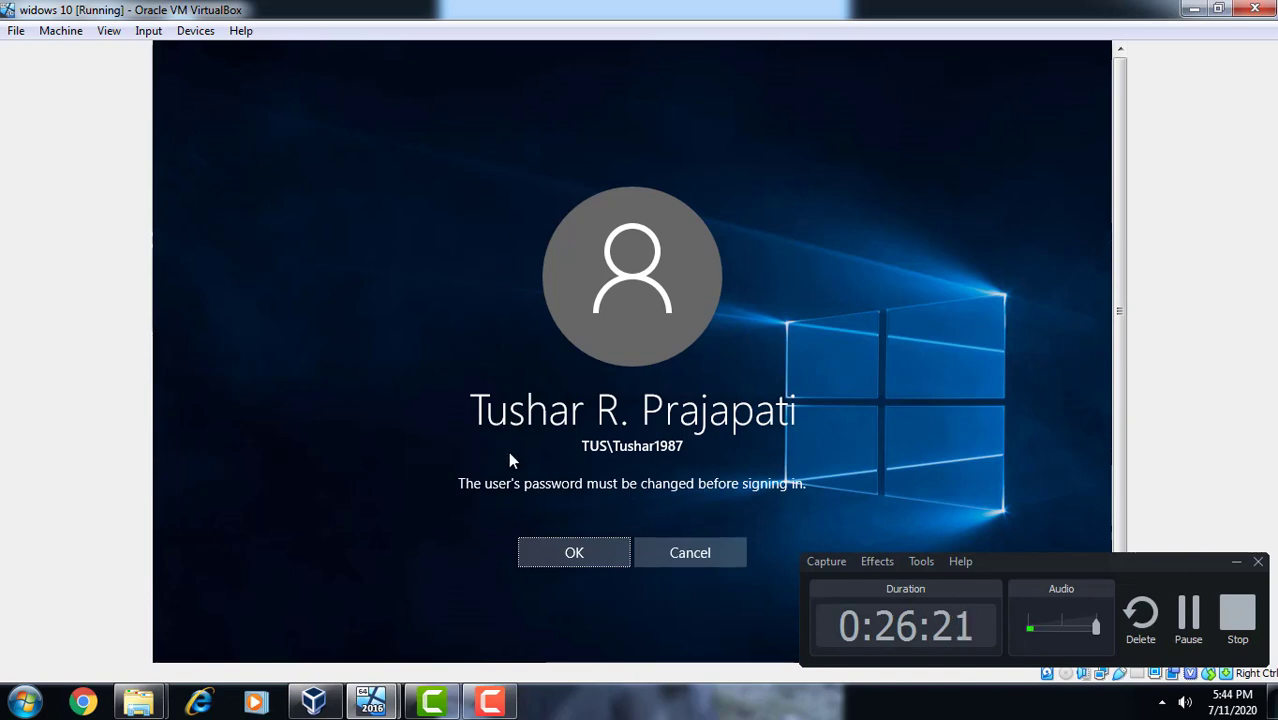
- Enter and confirm a new password for the domain user, then continue signing in
{"action": "left_click", "coordinate": [548, 558]}
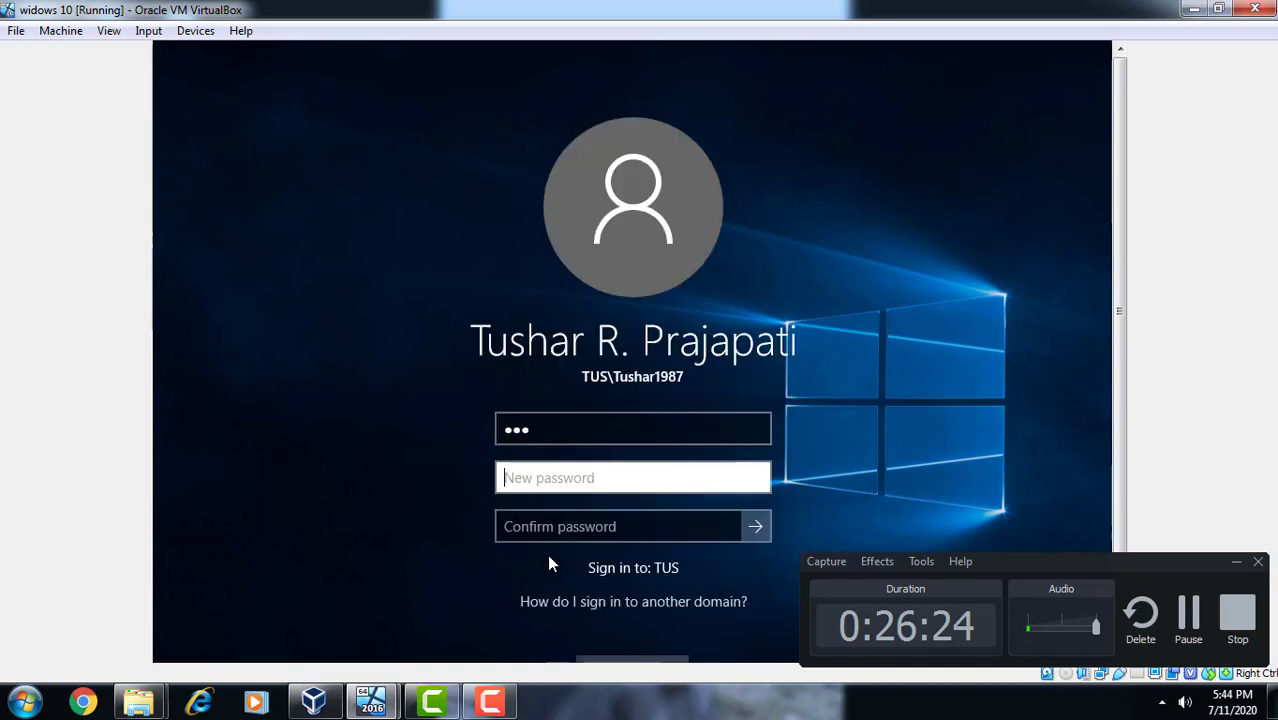
{"action": "type", "text": "123"}
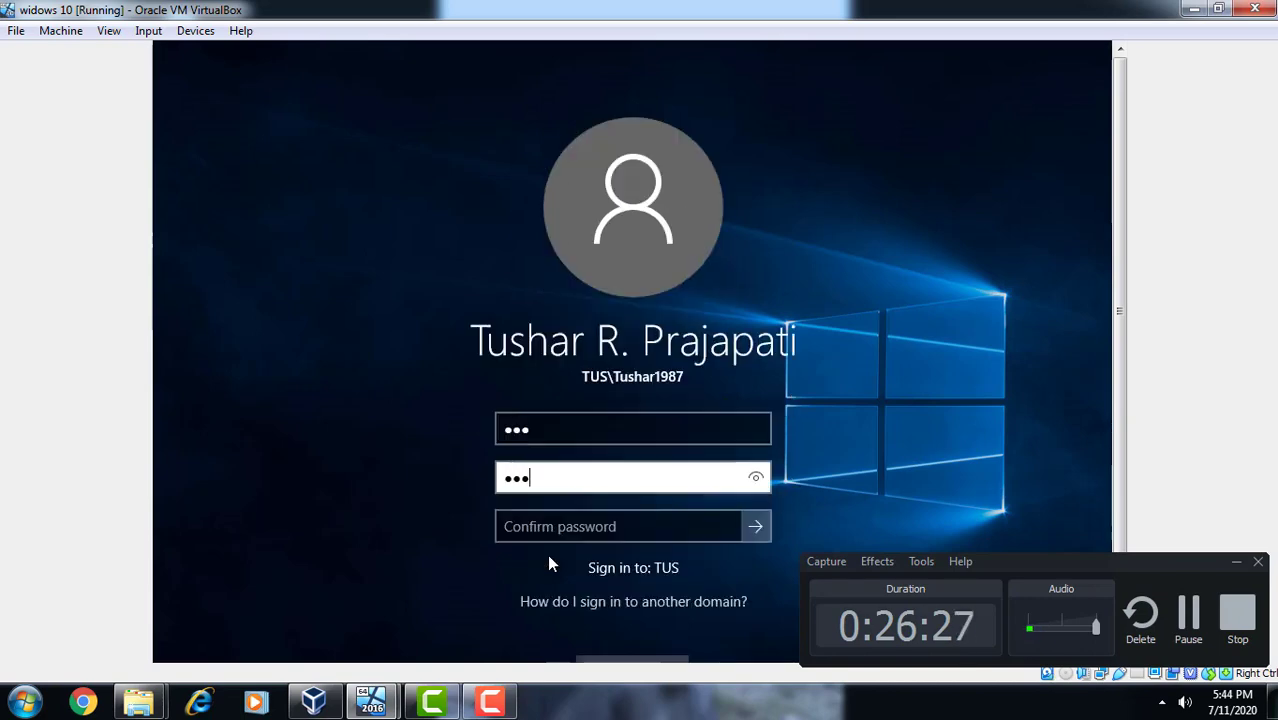
{"action": "key", "text": "Tab"}
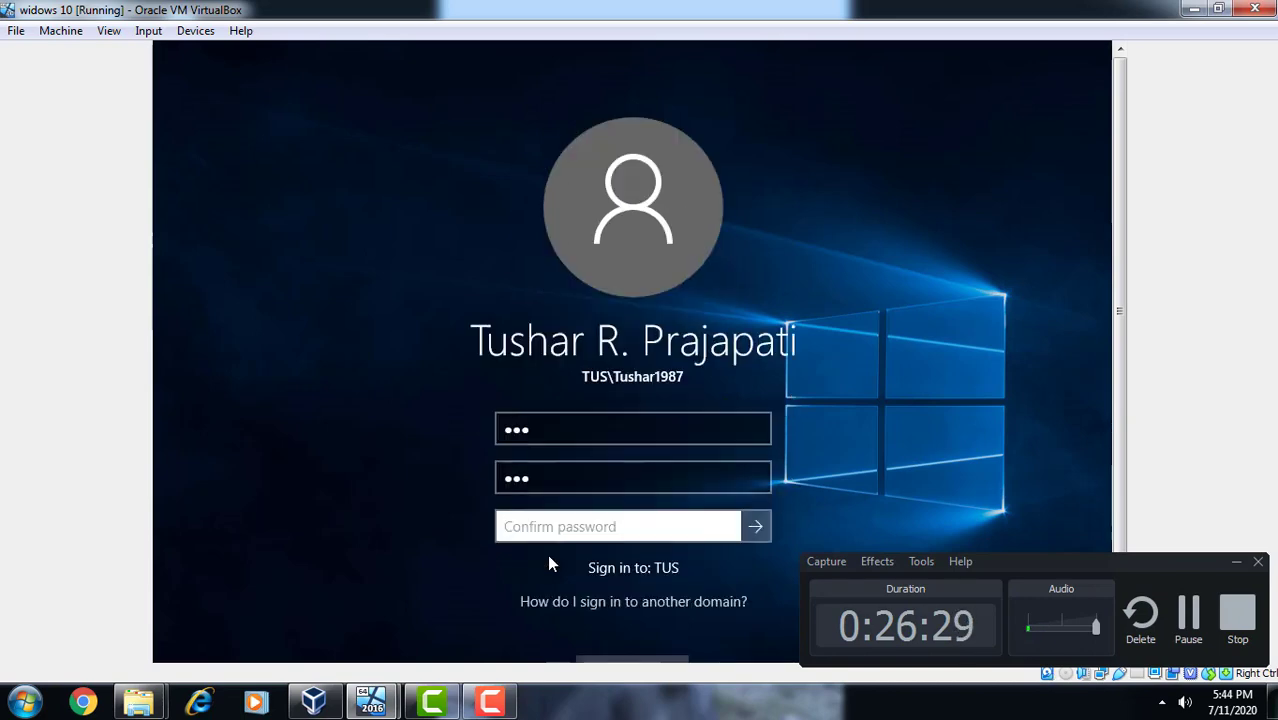
{"action": "type", "text": "1"}
{"action": "key", "text": "Return"}
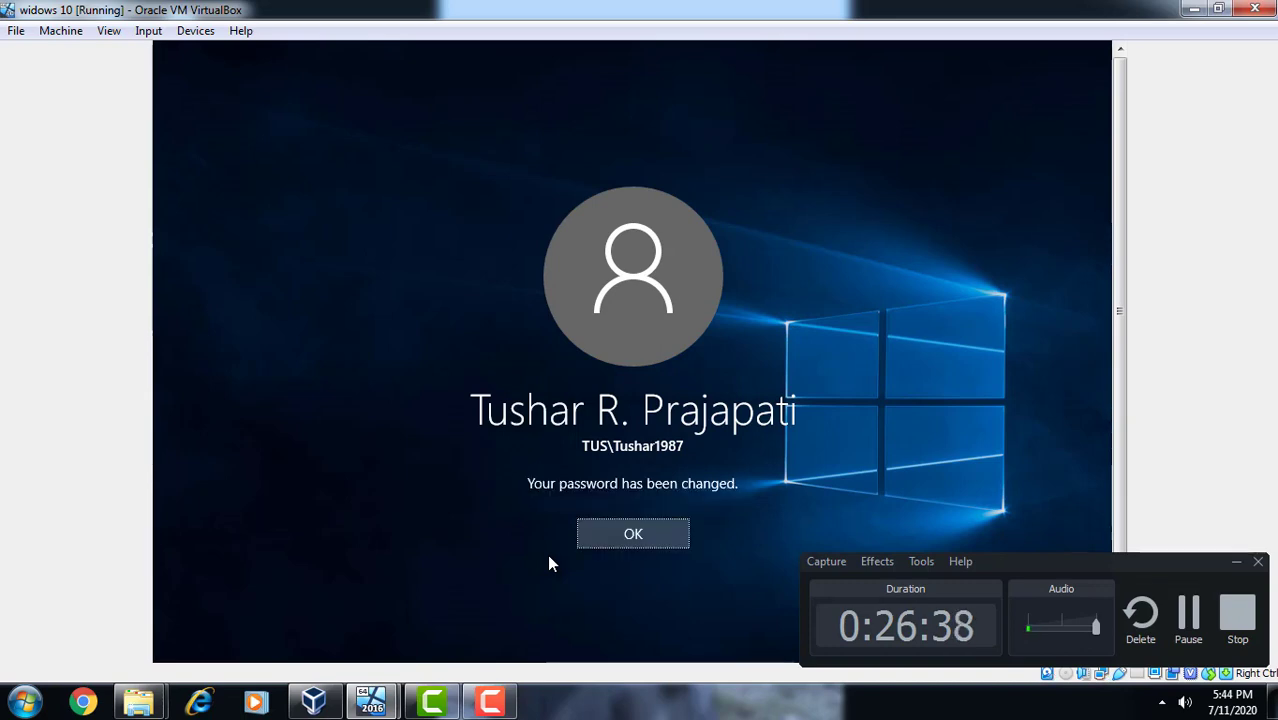
{"action": "left_click", "coordinate": [597, 536]}
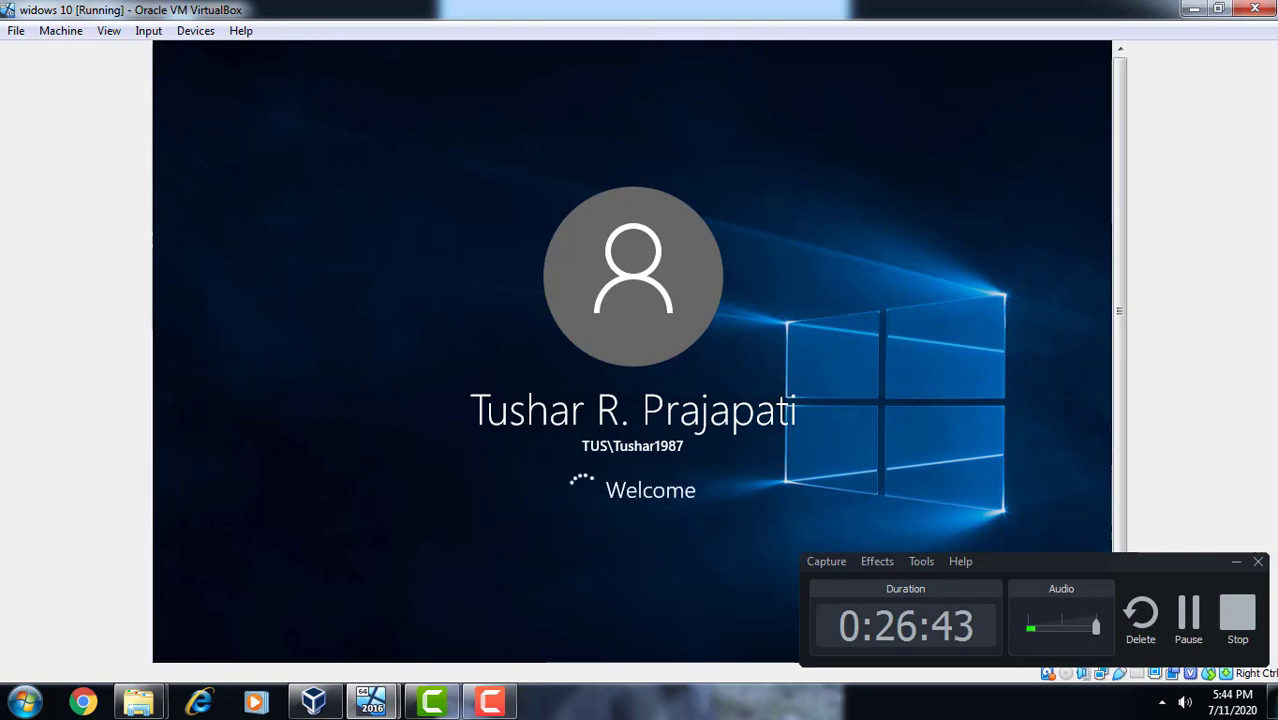